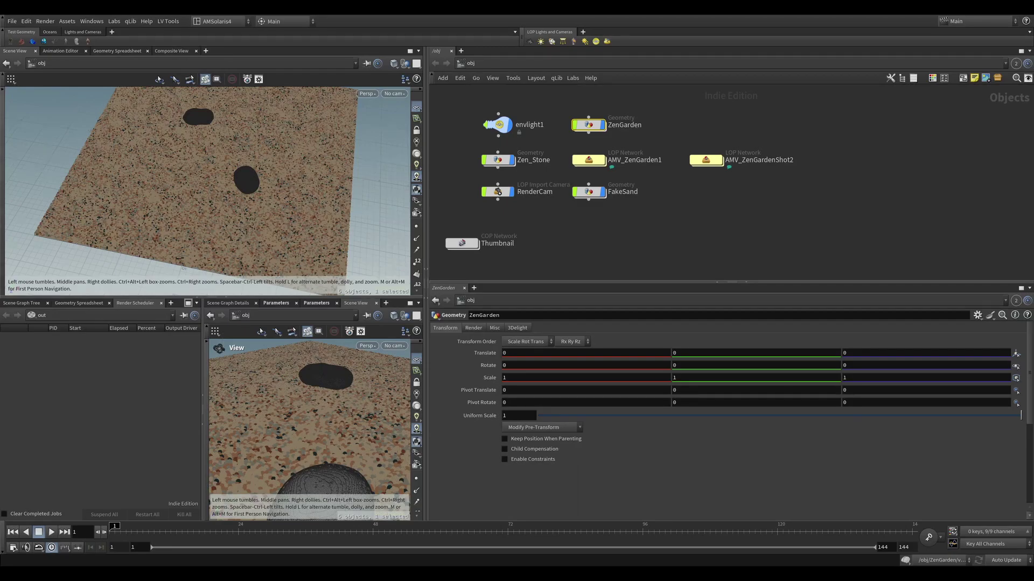
- Go to frame 40 and display the SandRakeSim file cache inside the ZenGarden geometry network
drag(249, 532, 342, 533)
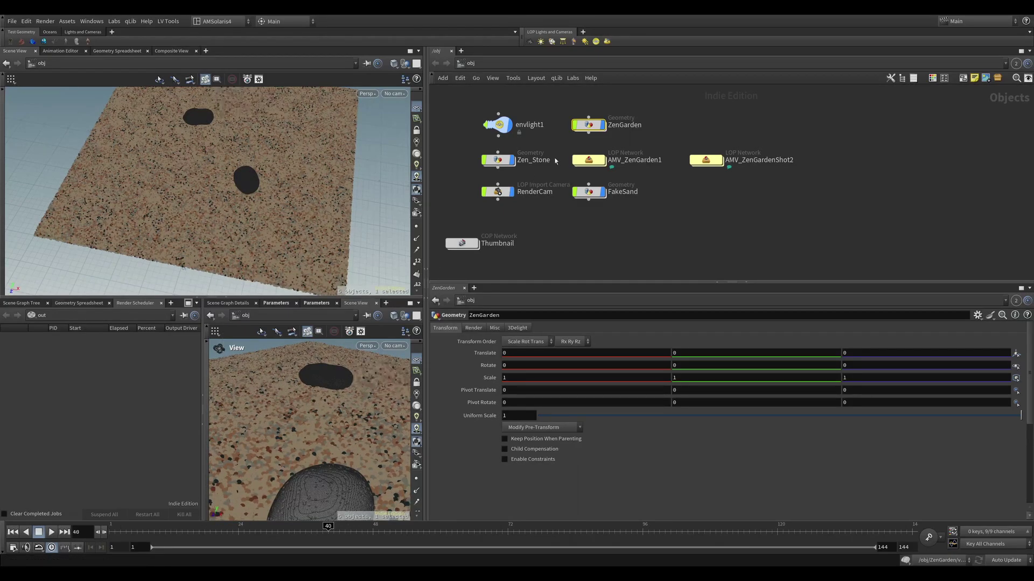
double_click(586, 127)
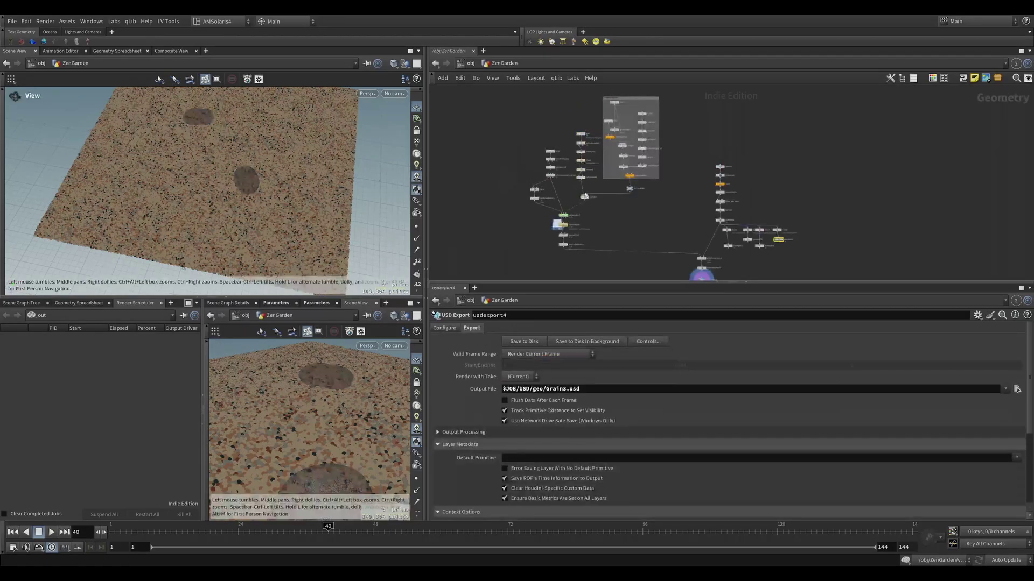
scroll(549, 242, up, 4)
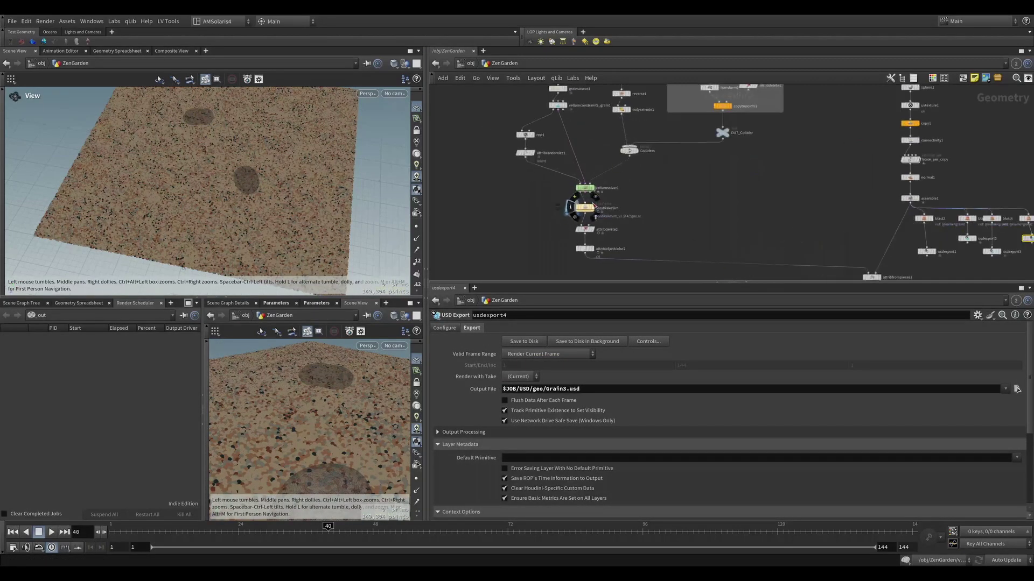
click(594, 207)
click(584, 207)
- Play the cached sand rake simulation and scrub to frame 28 to examine it
drag(226, 226, 215, 275)
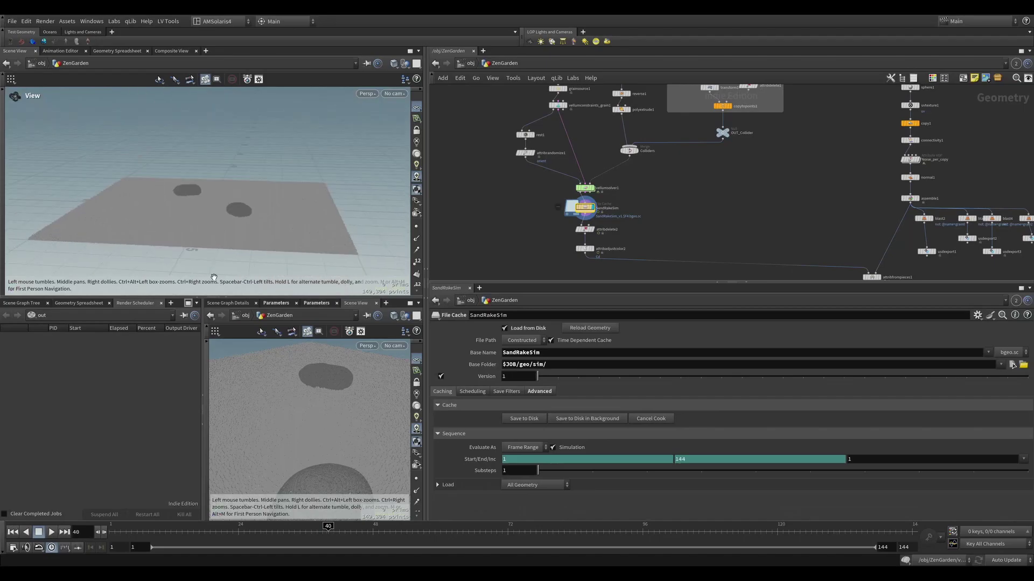
click(50, 533)
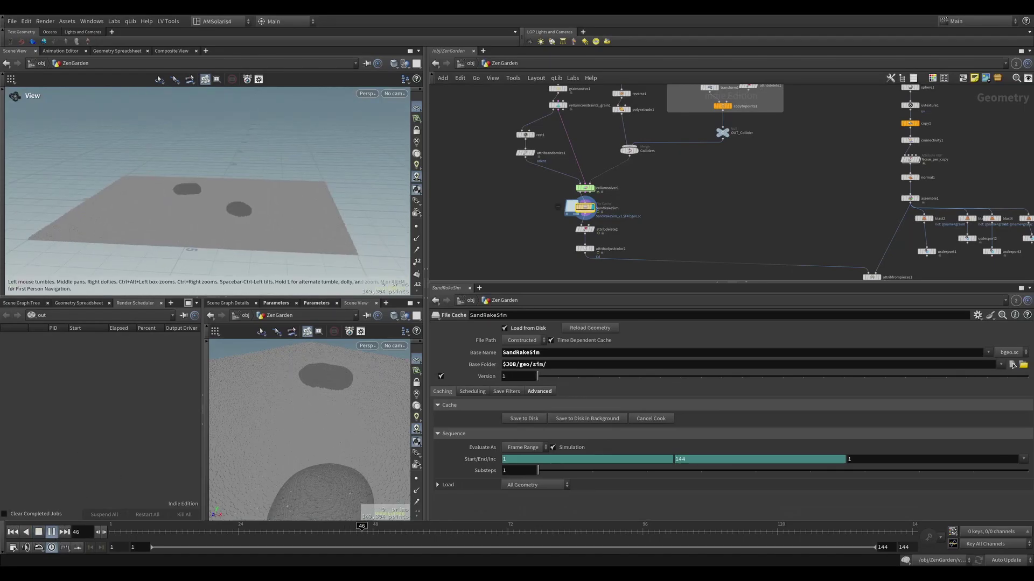
click(263, 529)
drag(233, 212, 242, 233)
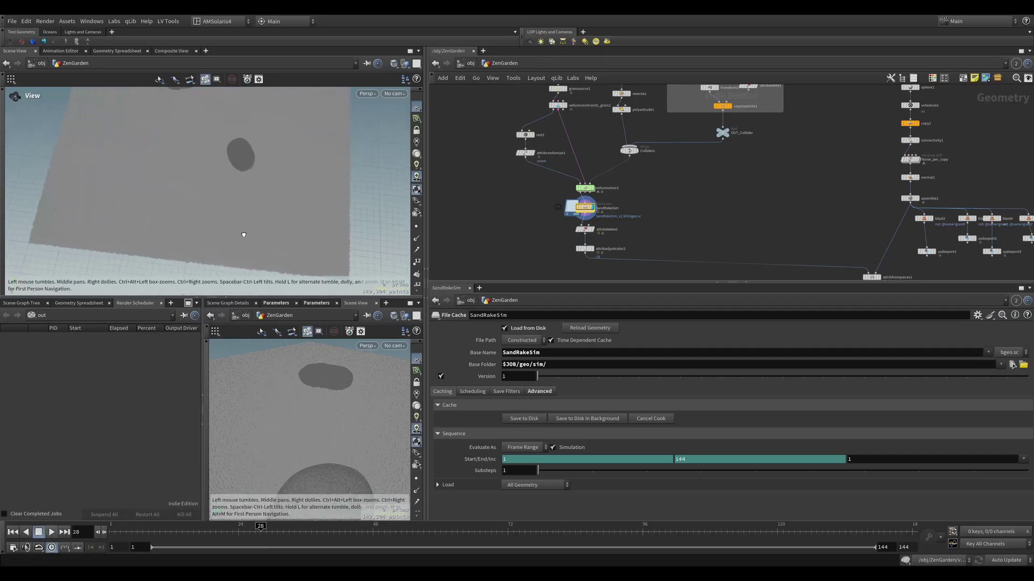
- Display the attribadjustcolor2 node below the SandRakeSim cache to show the coloured sand
scroll(598, 242, up, 2)
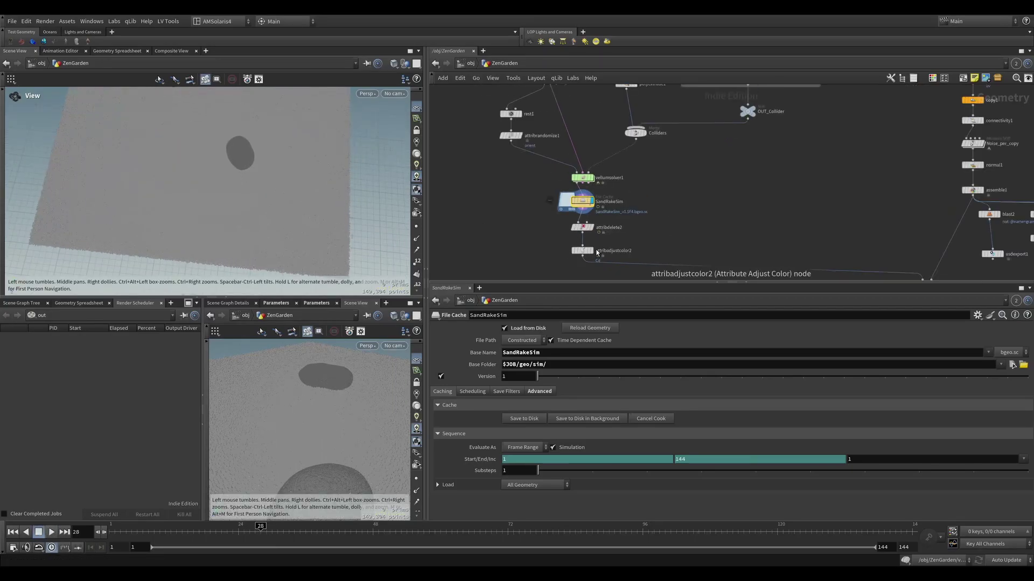
click(594, 257)
click(582, 250)
drag(289, 169, 273, 144)
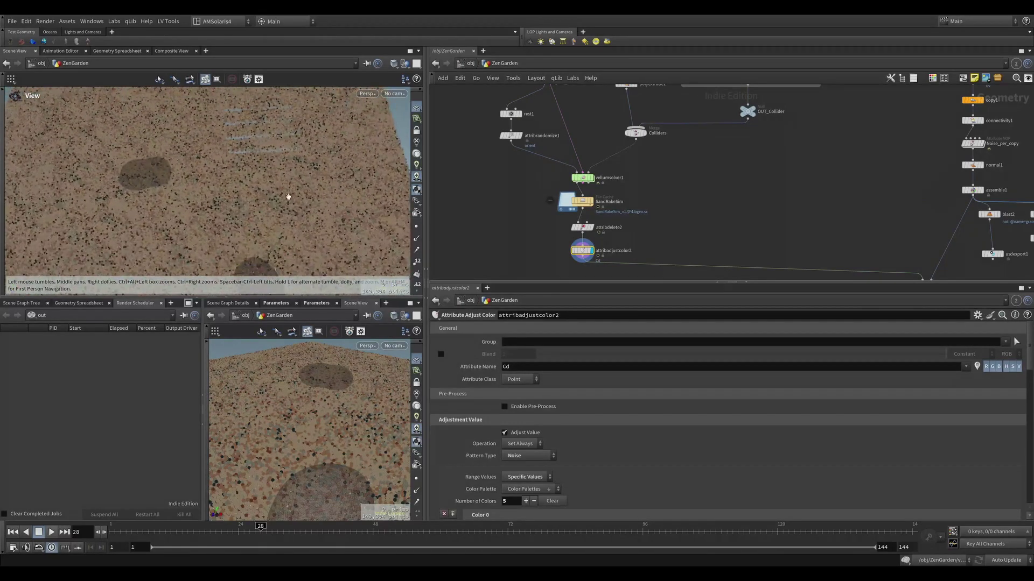
- Scrub the coloured sand simulation to frame 114 and examine the grains and the network down to OUT_SandSim
drag(306, 528, 485, 527)
drag(562, 528, 747, 525)
drag(355, 223, 316, 191)
middle_drag(651, 184, 638, 208)
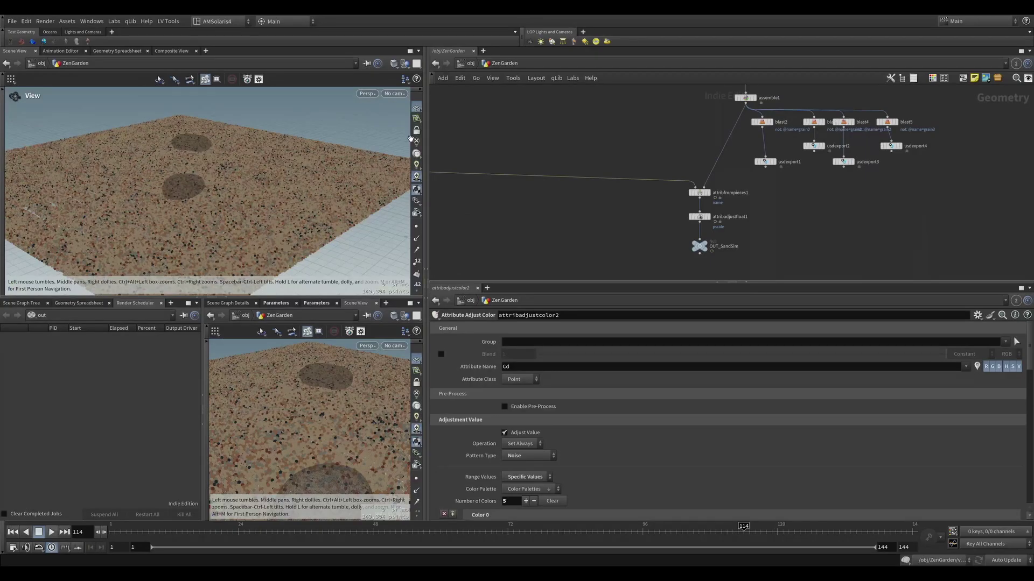
- Open the AMV_ZenGarden1 LOP network from the object level and select its instancer1 node
click(467, 63)
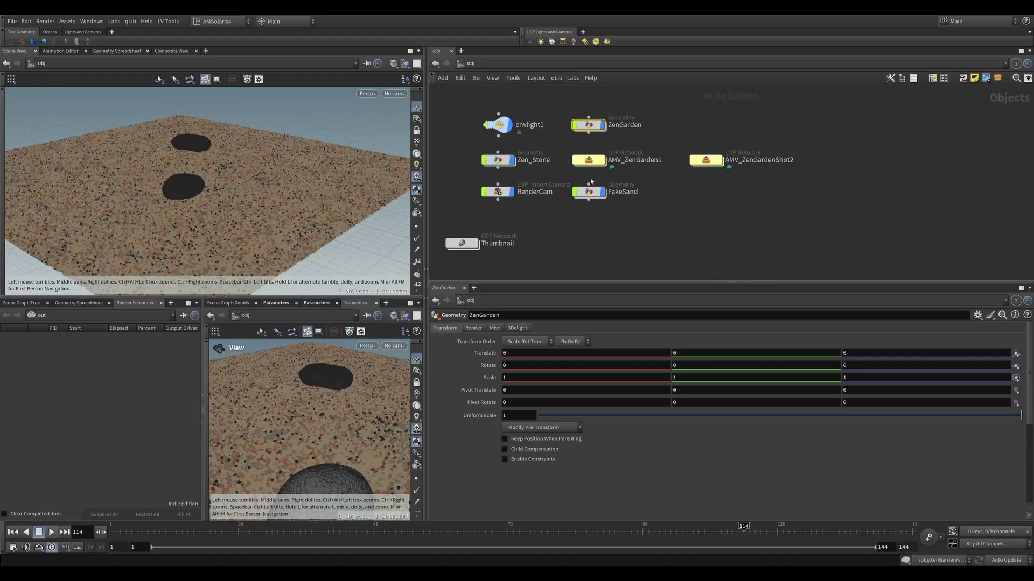
click(589, 165)
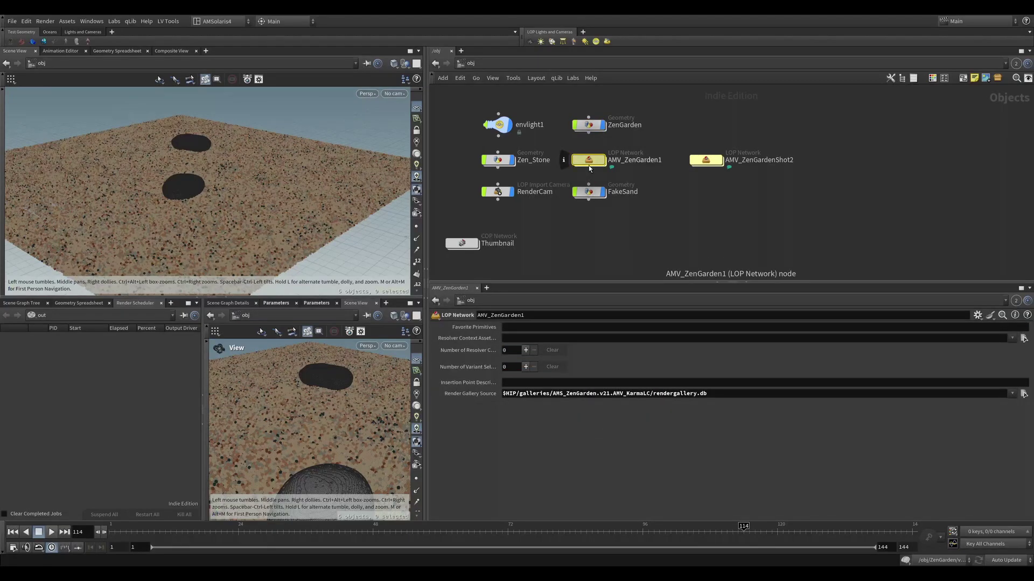
double_click(589, 161)
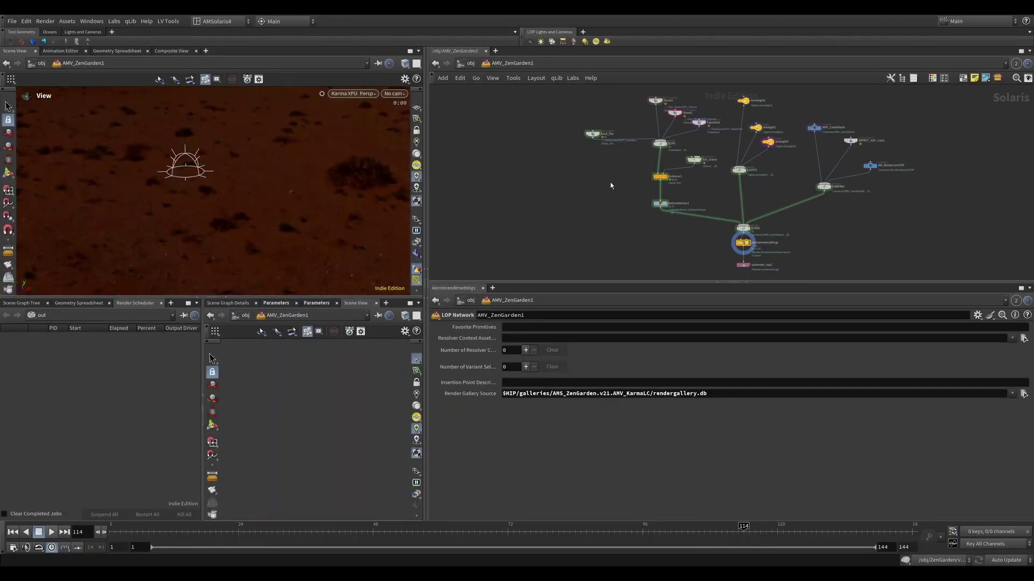
drag(583, 195, 666, 165)
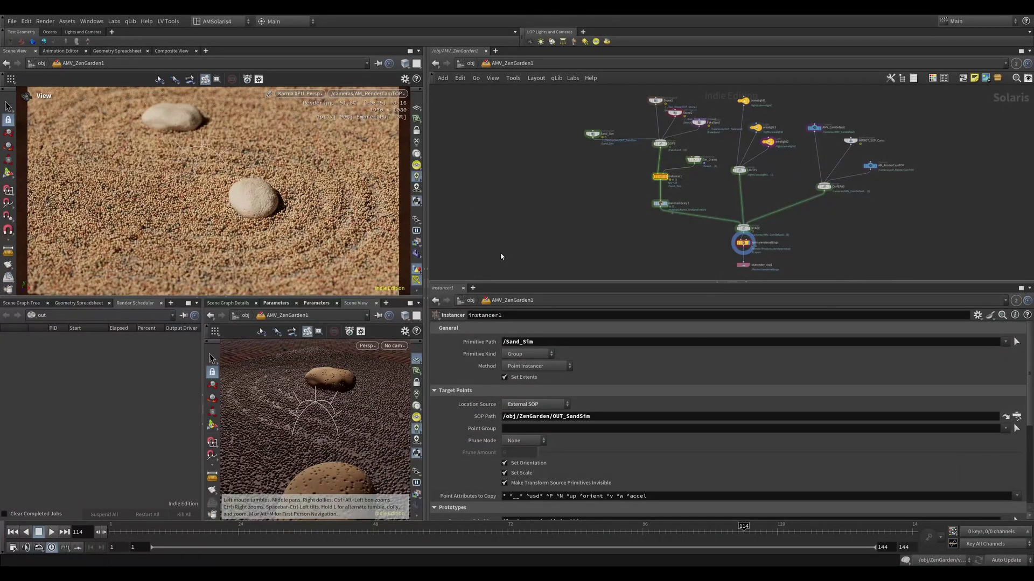
middle_drag(580, 185, 570, 174)
drag(571, 168, 658, 160)
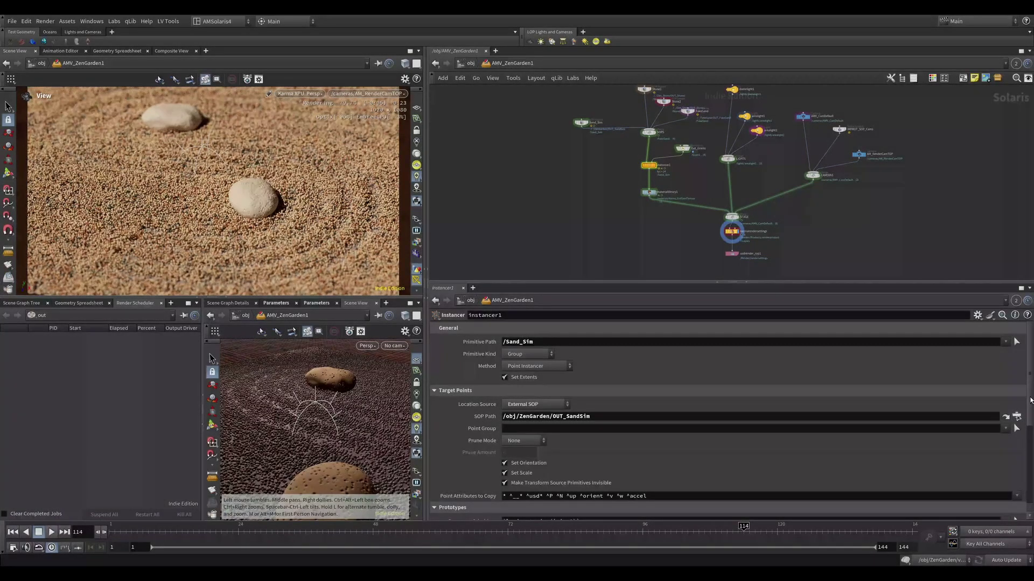
- Set the Prototype Index of instancer1 to Random
scroll(1023, 479, down, 5)
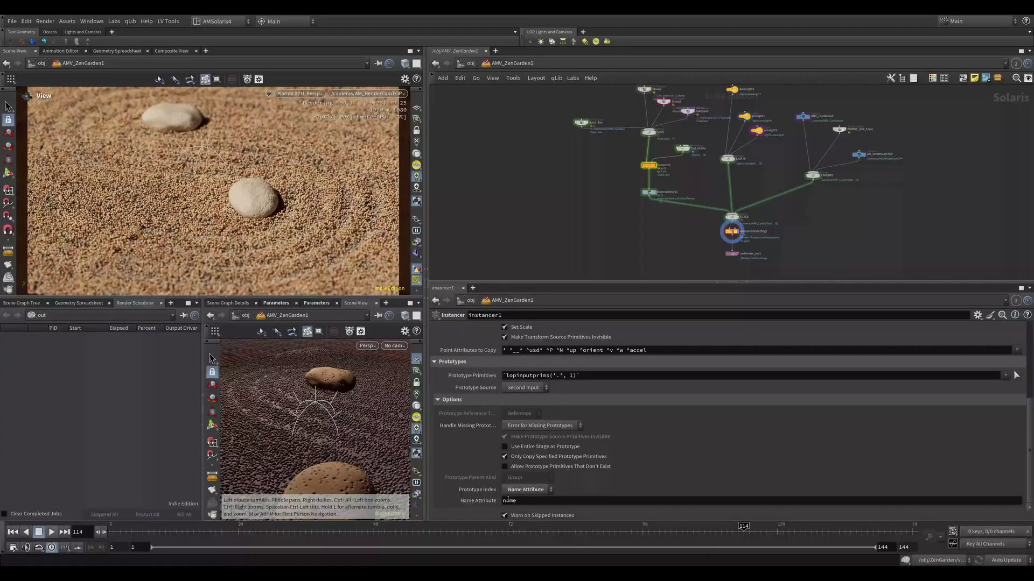
click(526, 489)
click(526, 502)
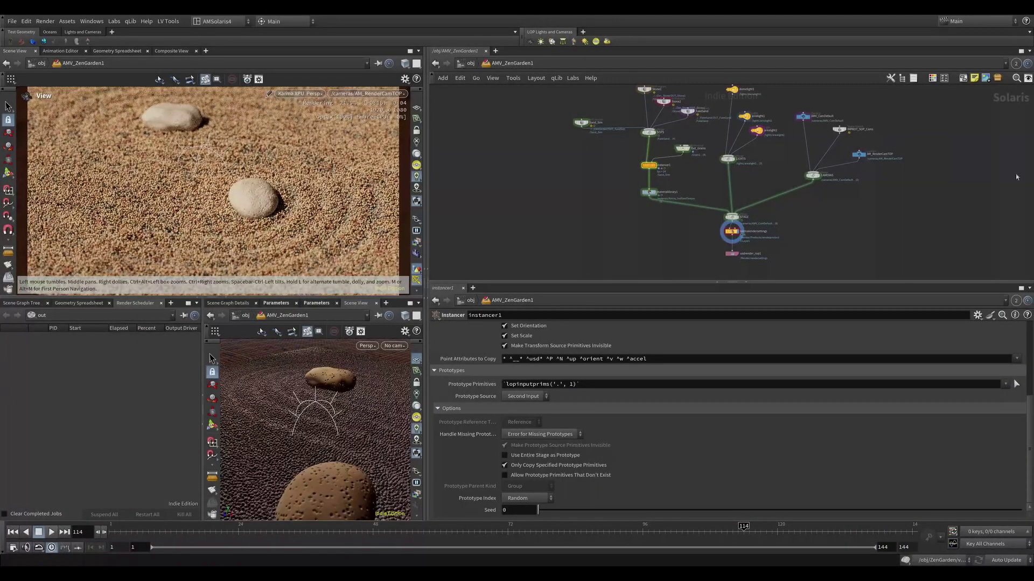
- Review the grain USD file references and primitive paths in the Get_Grains reference node
click(682, 148)
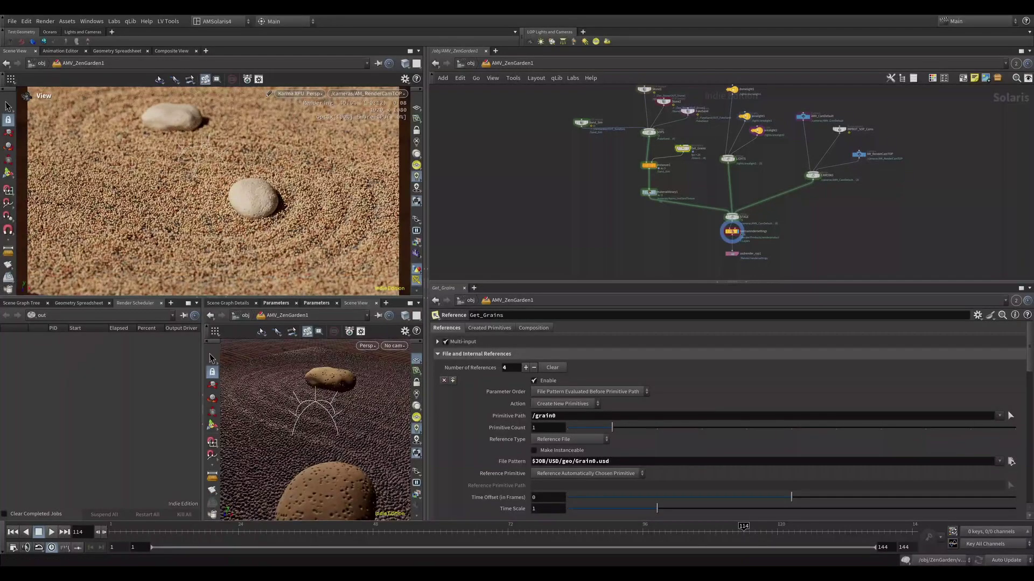
scroll(1032, 379, down, 3)
scroll(1032, 379, down, 5)
scroll(1032, 380, down, 10)
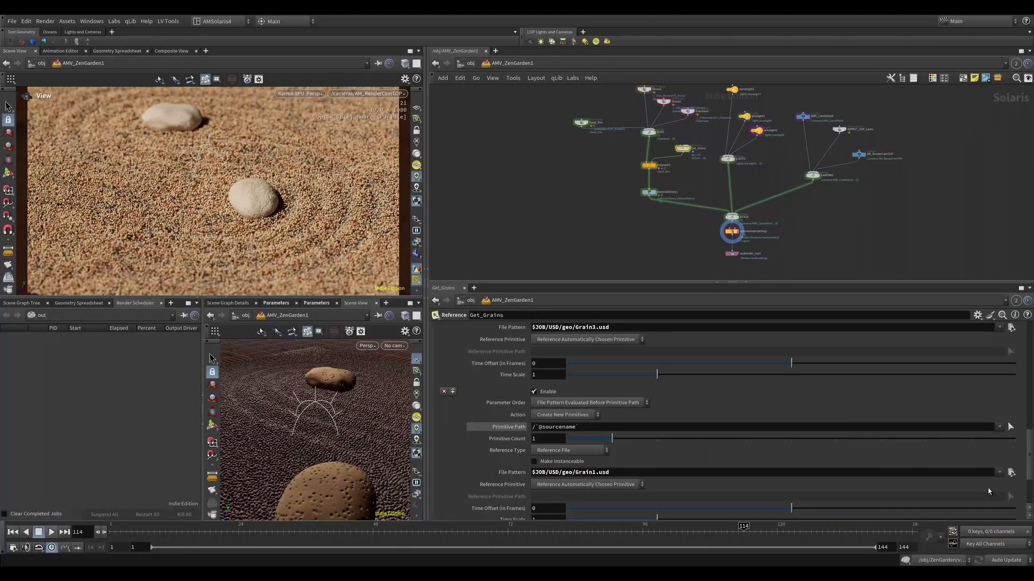
drag(1029, 466, 1029, 350)
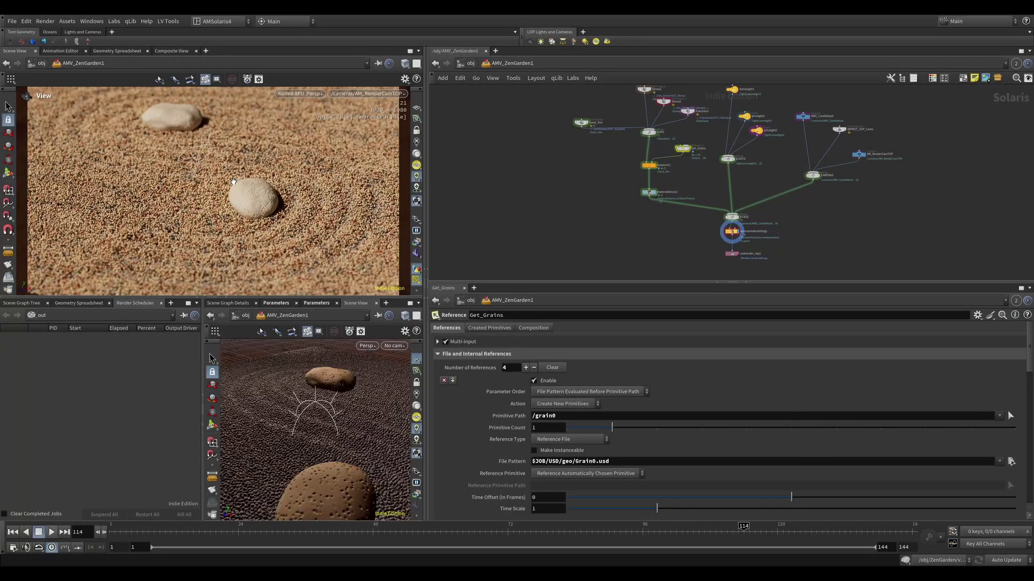
- Set the Prototype Index of instancer1 to Name Attribute
click(648, 165)
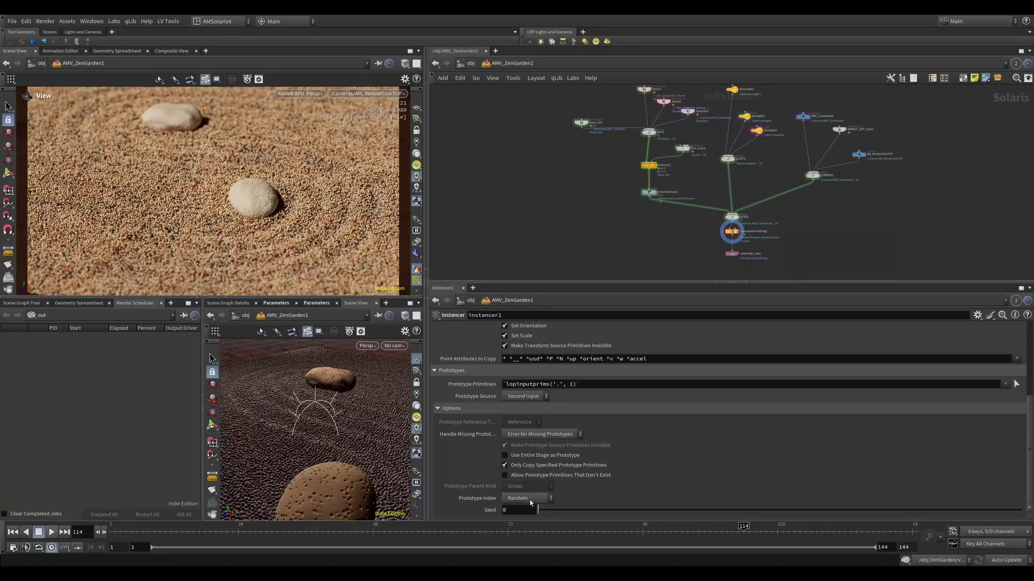
click(533, 540)
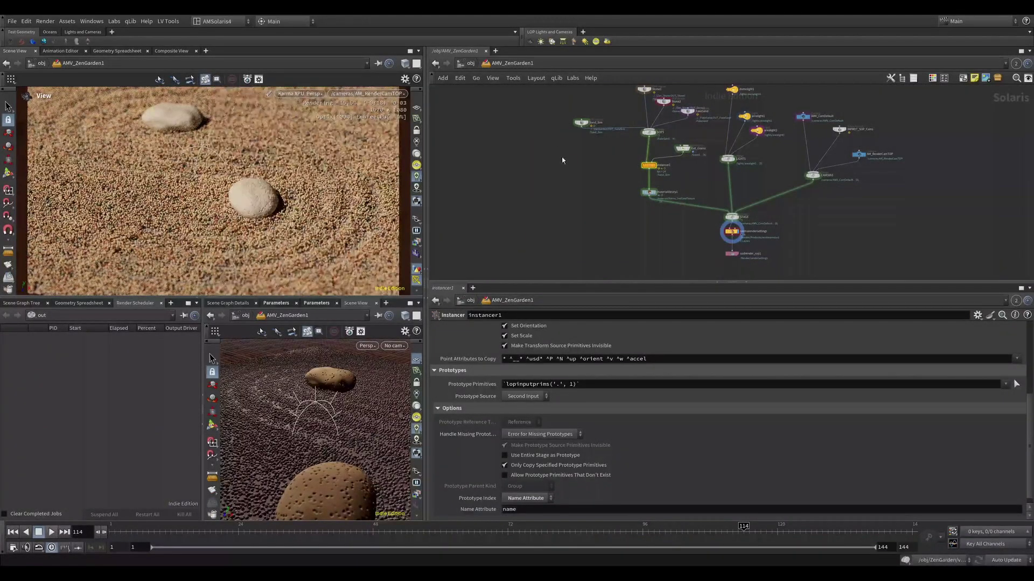
- Return to the ZenGarden geometry network and examine the settings of the attribfrompieces1 node
click(470, 65)
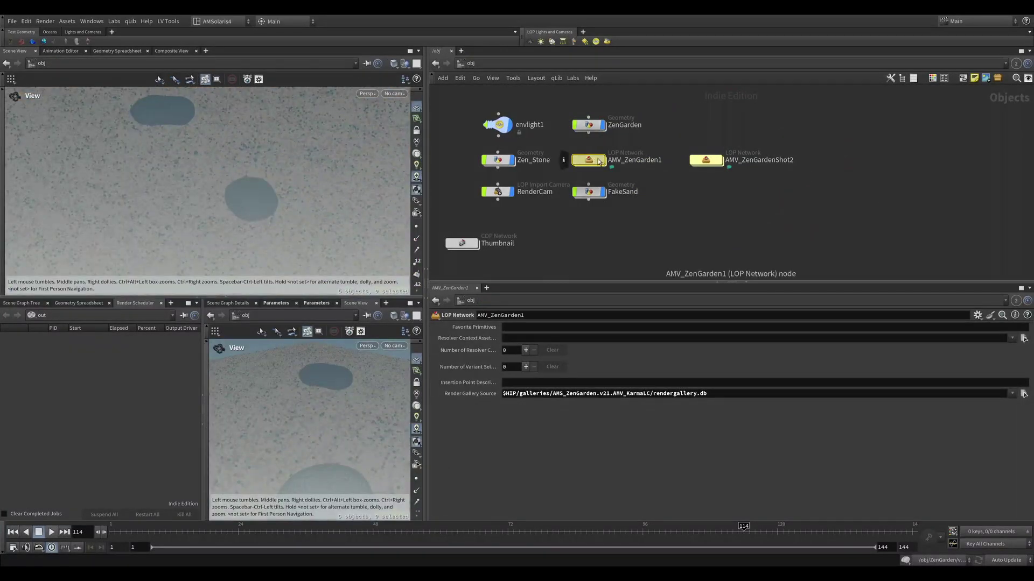
double_click(589, 125)
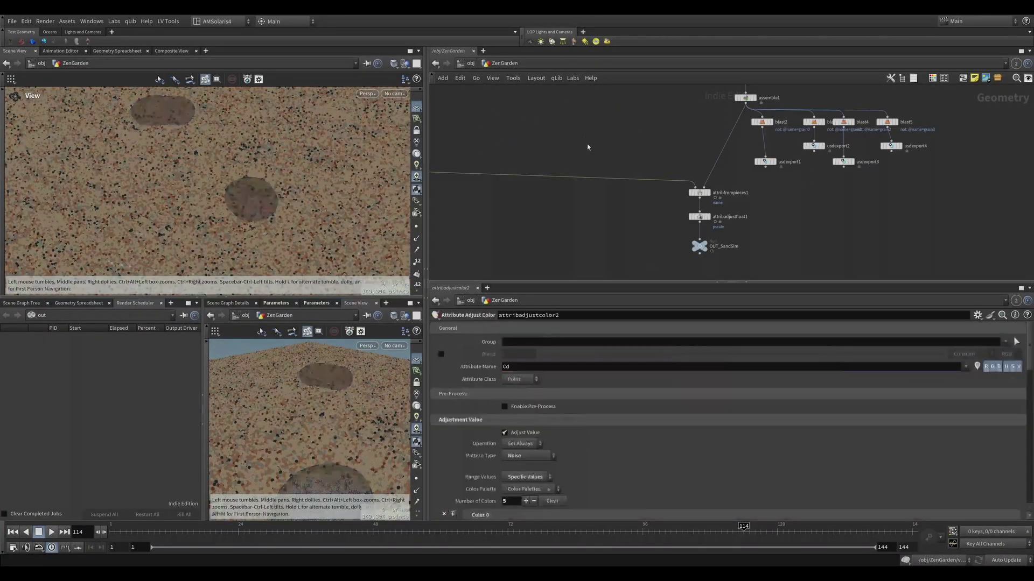
click(694, 203)
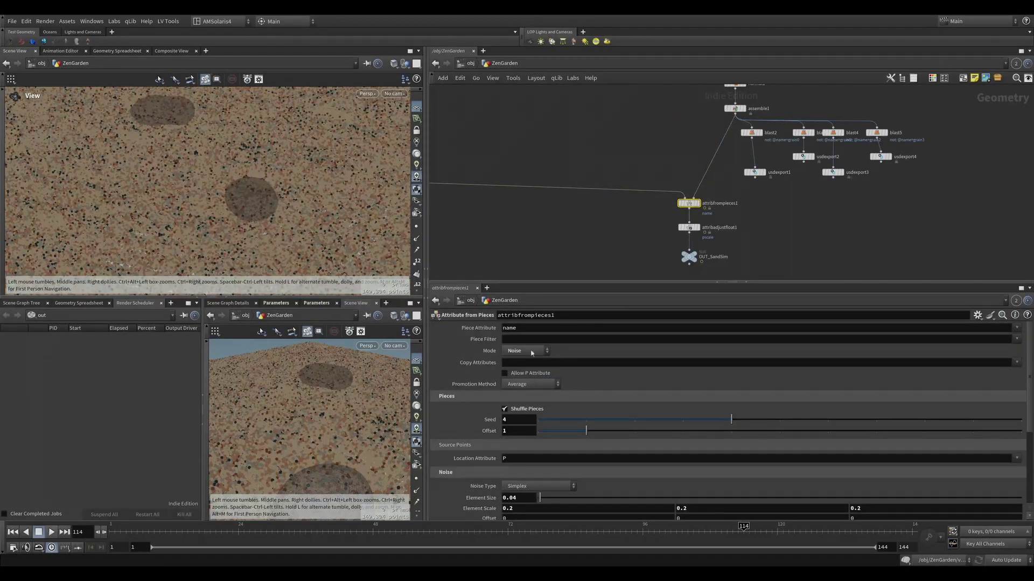
scroll(530, 239, down, 1)
middle_drag(530, 238, 666, 238)
scroll(665, 238, down, 1)
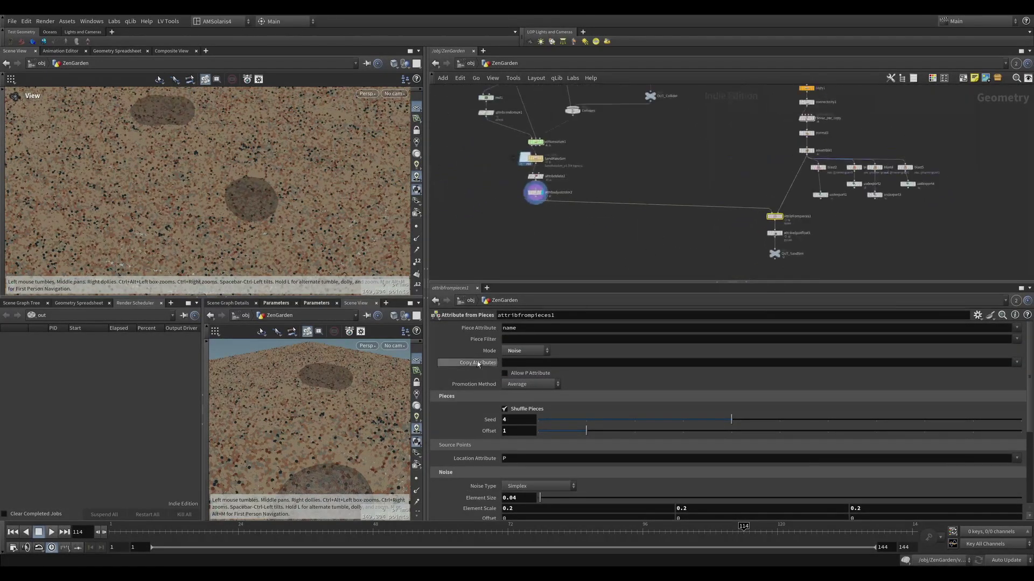
middle_drag(622, 210, 589, 219)
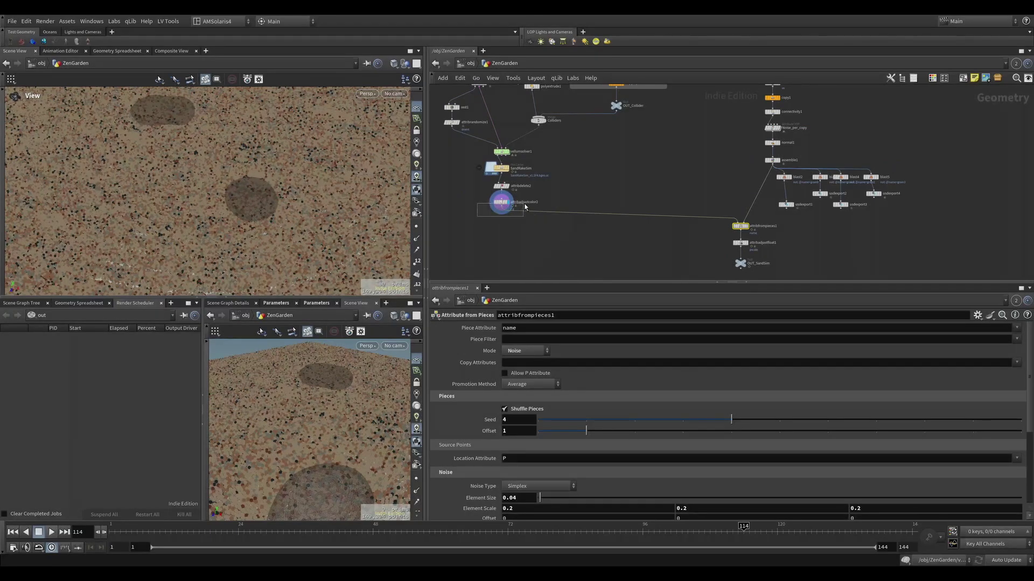
- Select the attribadjustcolor2 and assemble1 nodes feeding attribfrompieces1 to examine the inputs and the assemble settings
click(501, 202)
drag(659, 242, 764, 205)
scroll(713, 188, down, 1)
middle_drag(713, 188, 647, 197)
drag(647, 196, 692, 173)
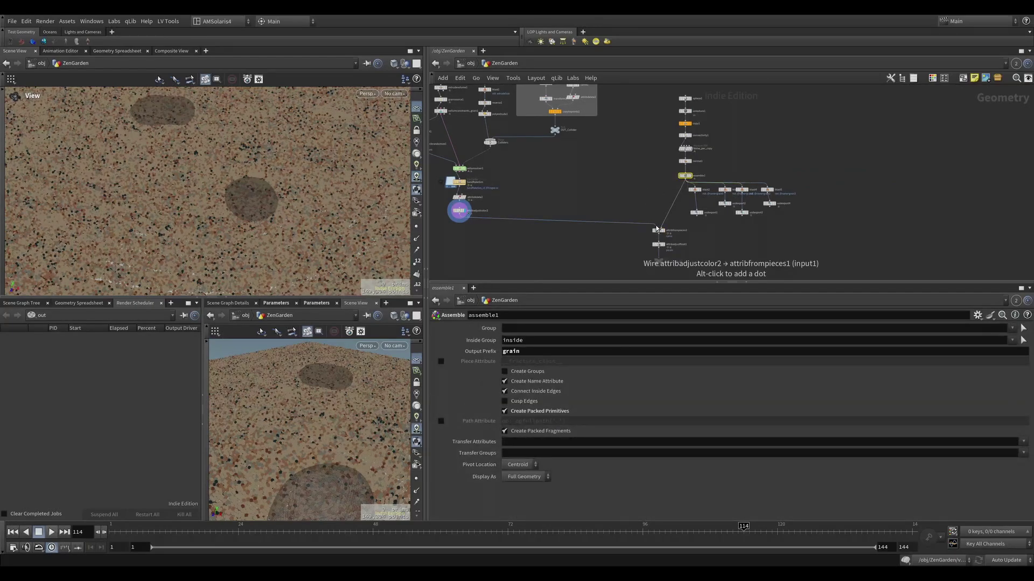
scroll(659, 206, up, 2)
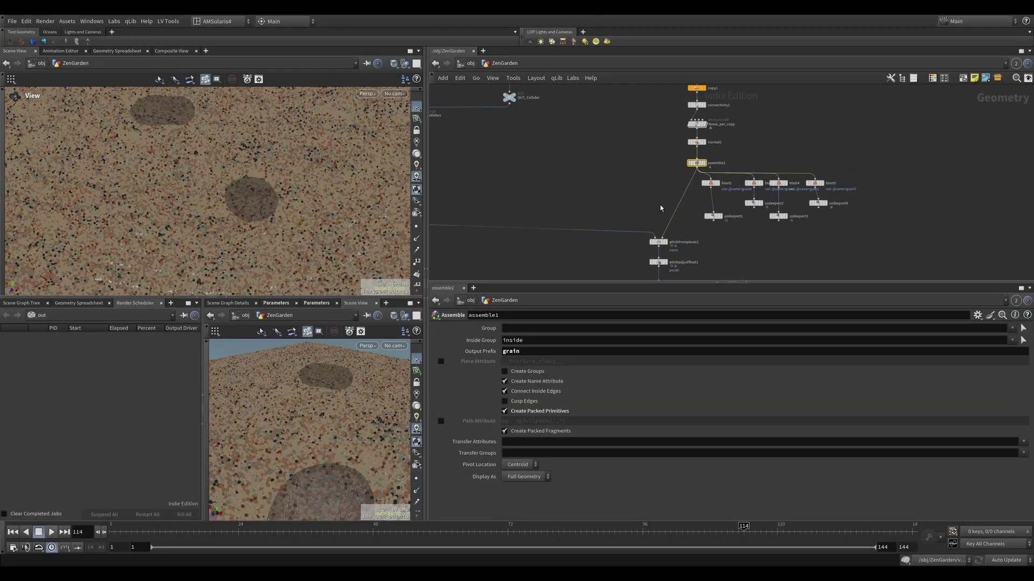
middle_drag(670, 196, 652, 194)
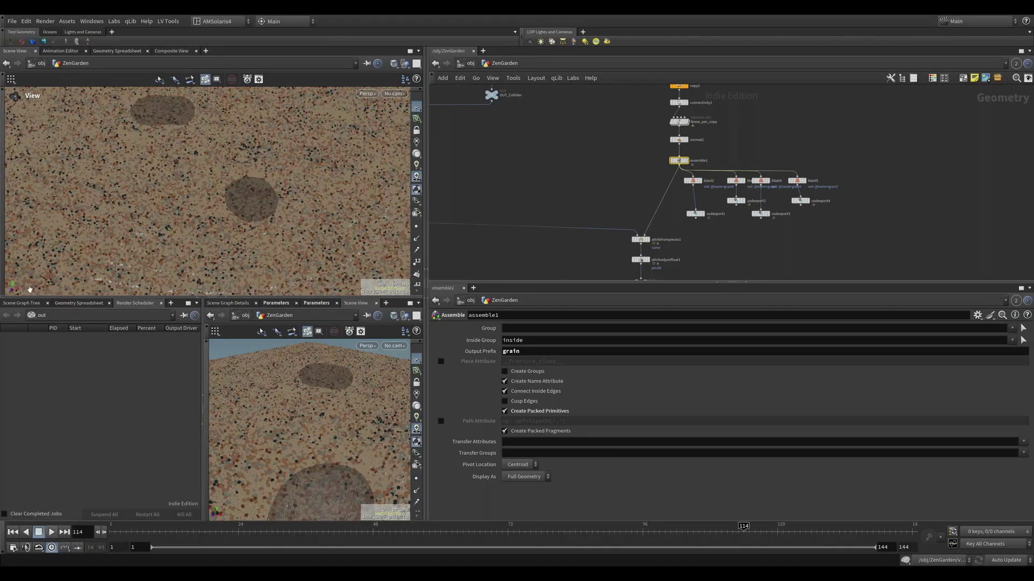
- Display assemble1 and compare its piece names in the geometry spreadsheet with the grain primitives in the scene graph
click(22, 303)
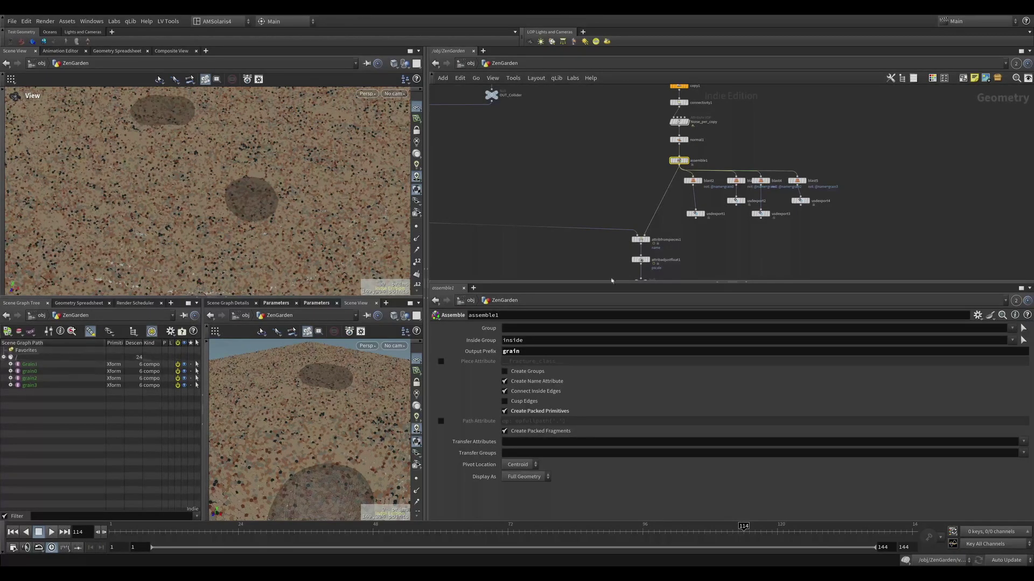
scroll(679, 161, up, 3)
click(689, 162)
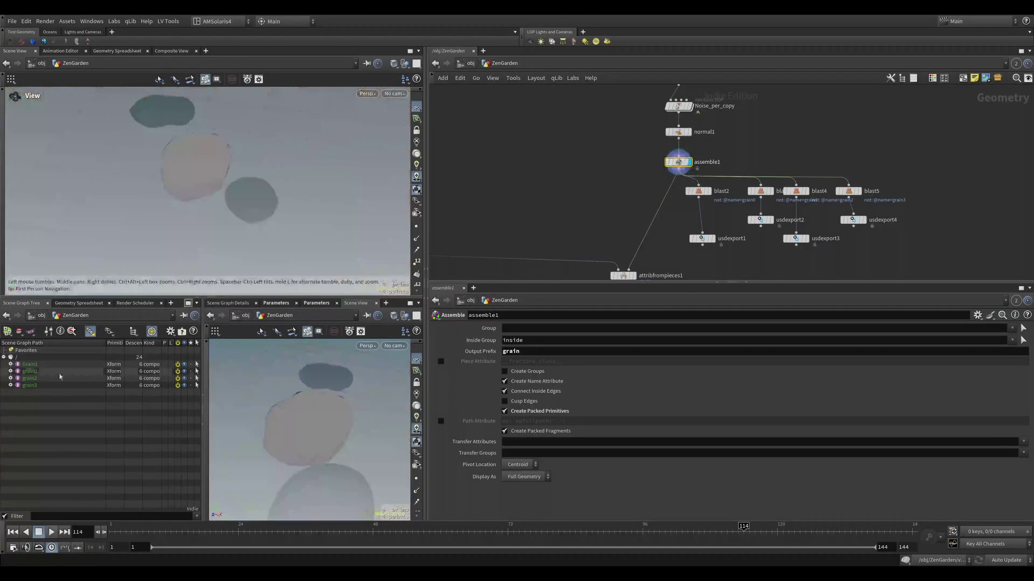
click(79, 303)
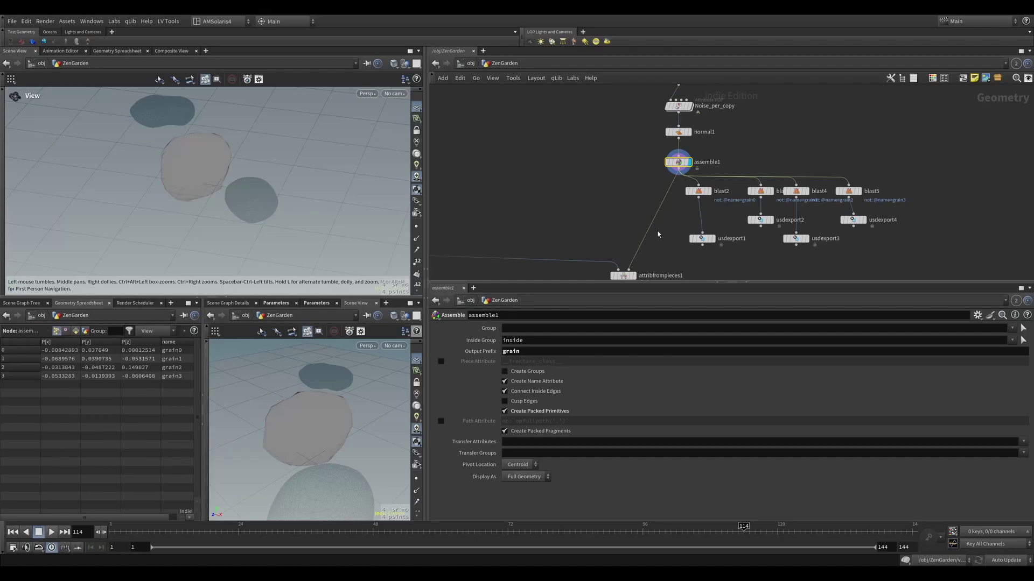
- Select attribfrompieces1 and examine the name attribute on its points in the geometry spreadsheet
middle_drag(609, 250, 602, 176)
drag(602, 177, 646, 232)
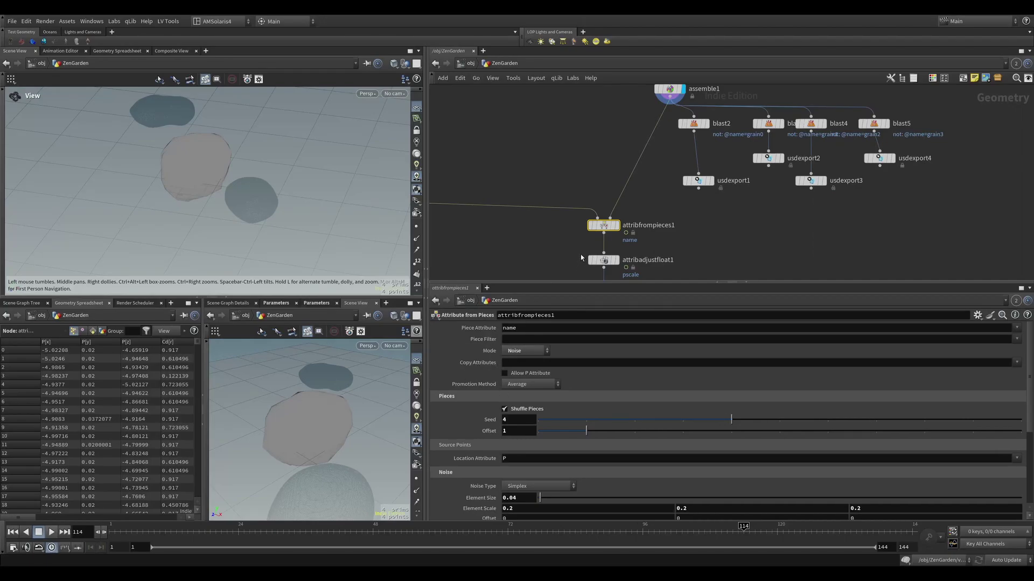
middle_drag(581, 258, 637, 231)
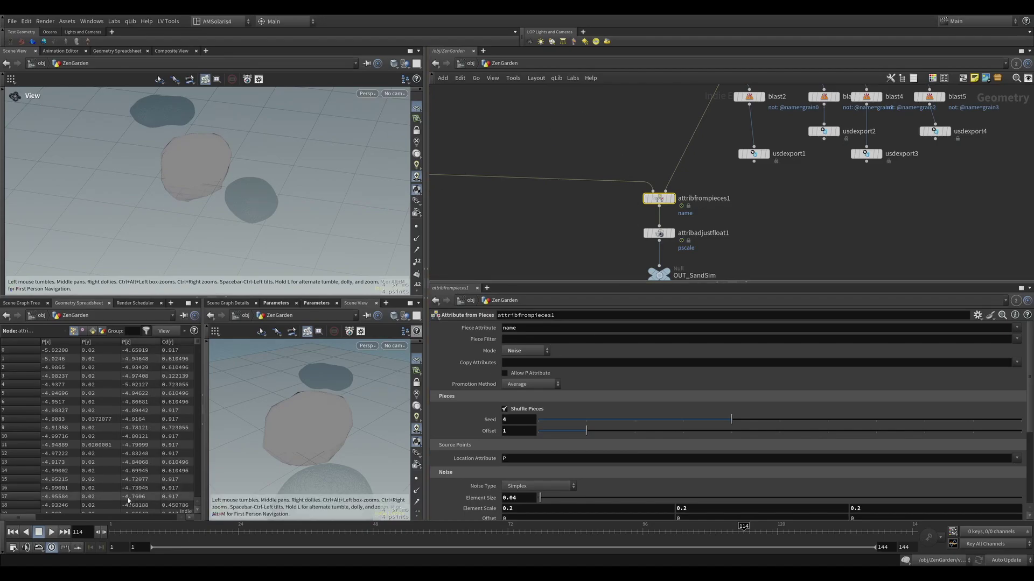
drag(33, 516, 73, 514)
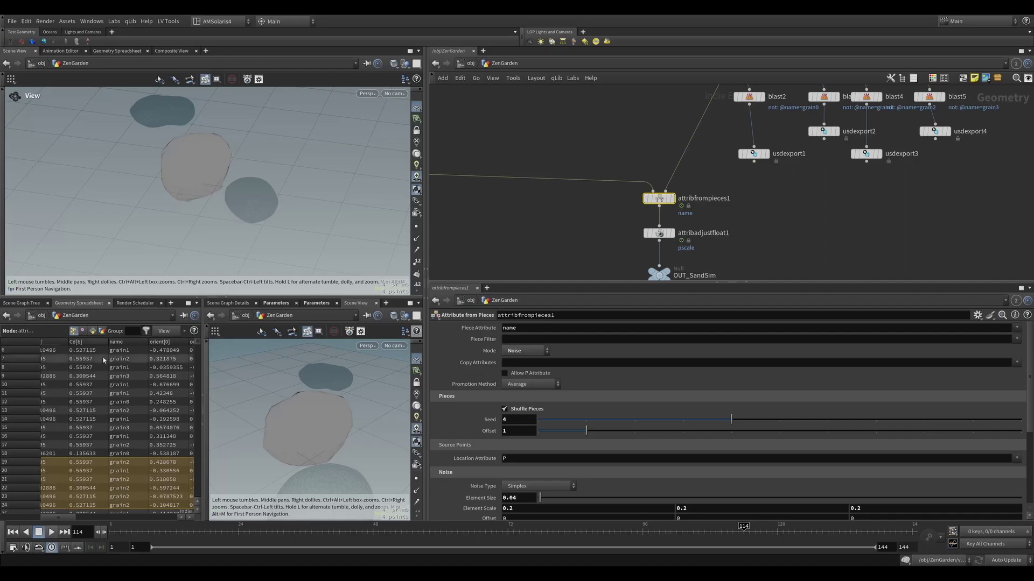
- Sort the points by name in the geometry spreadsheet and display attribadjustfloat1, ending with OUT_SandSim as the displayed node
click(134, 343)
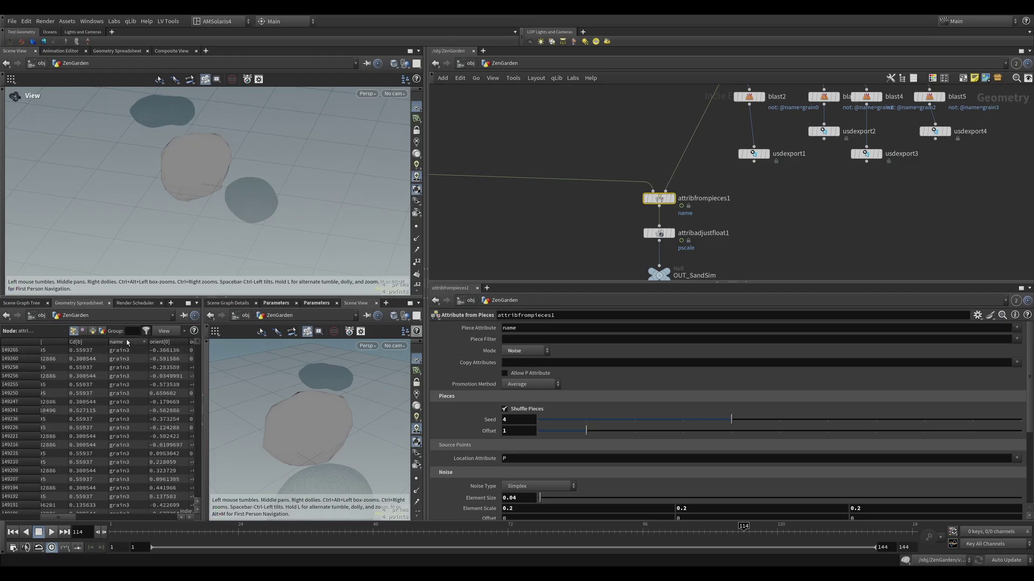
middle_drag(681, 238, 674, 217)
click(665, 211)
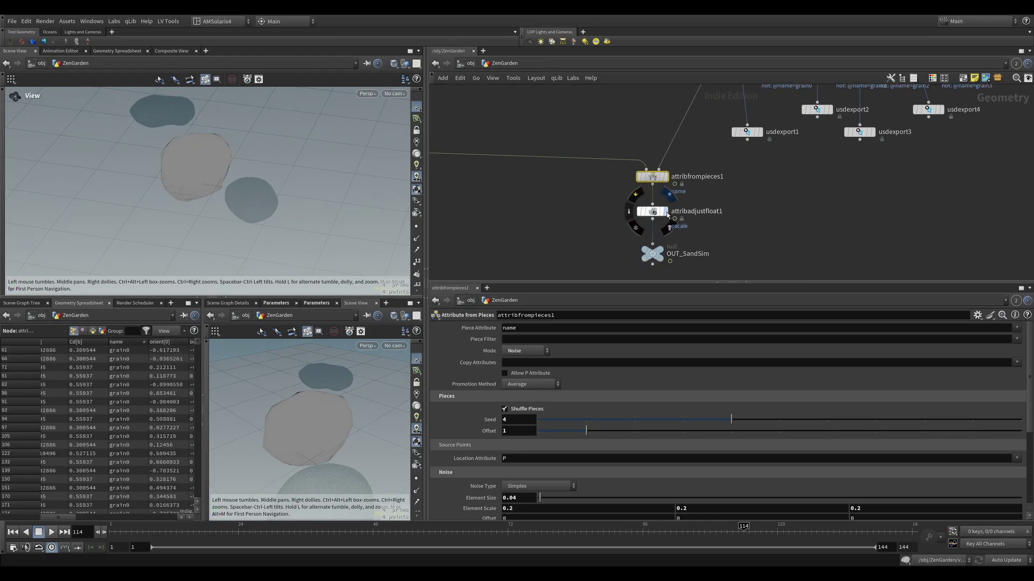
mouse_move(642, 251)
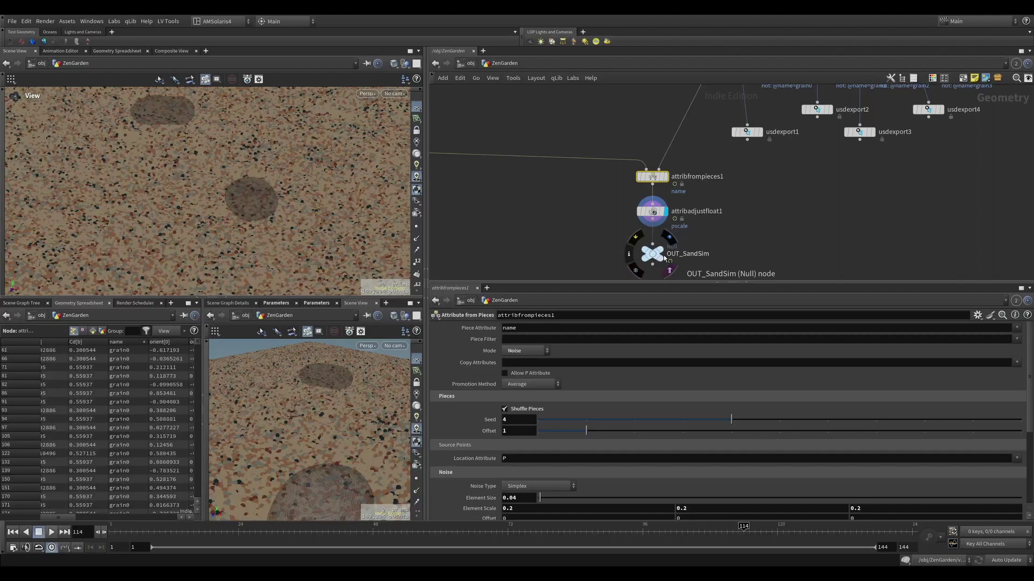
click(670, 238)
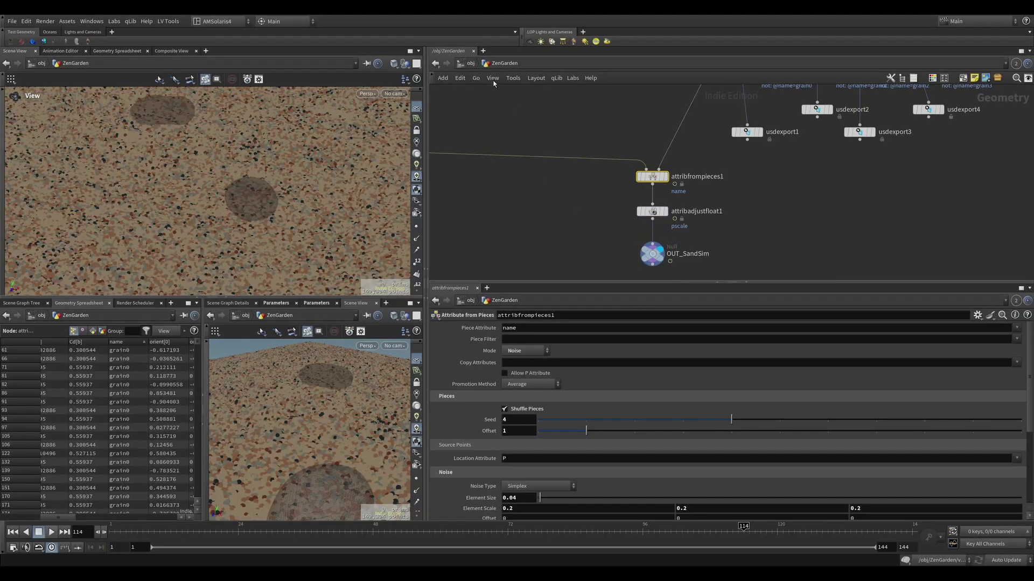
- Open the AMV_ZenGarden1 network and examine the four grain file references of the Get_Grains node
click(470, 65)
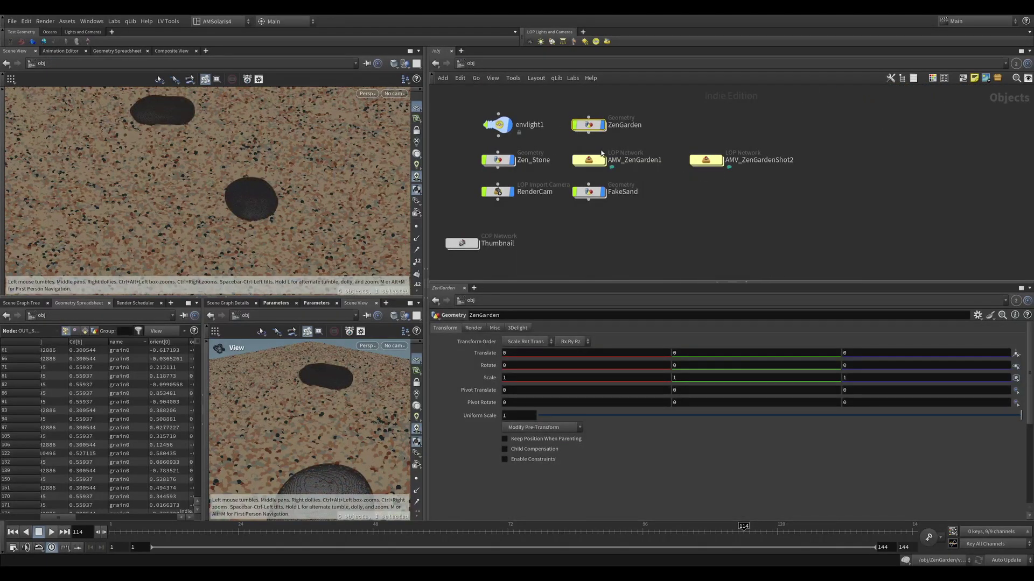
double_click(585, 168)
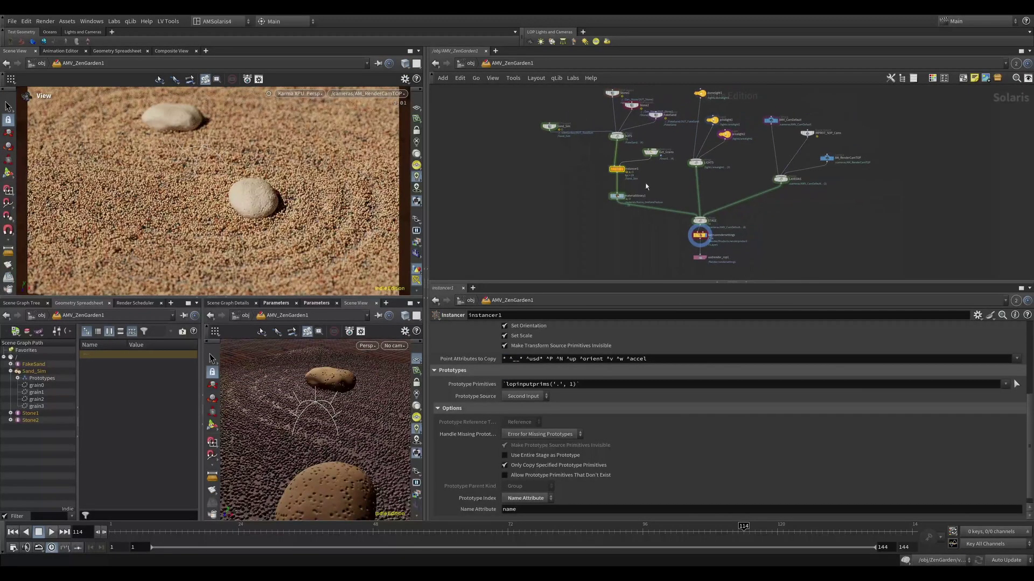
click(649, 152)
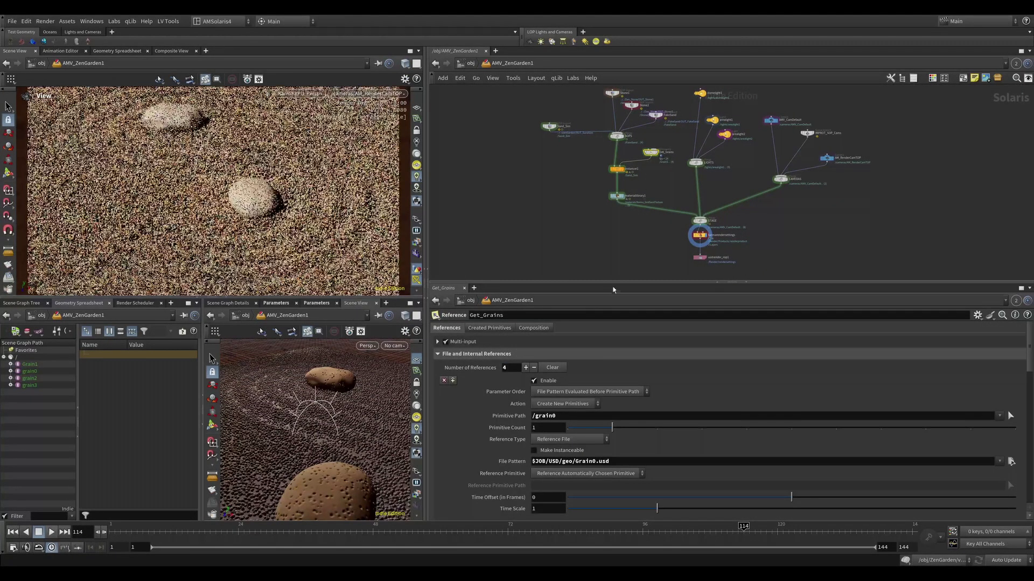
drag(614, 284, 651, 179)
scroll(636, 321, down, 2)
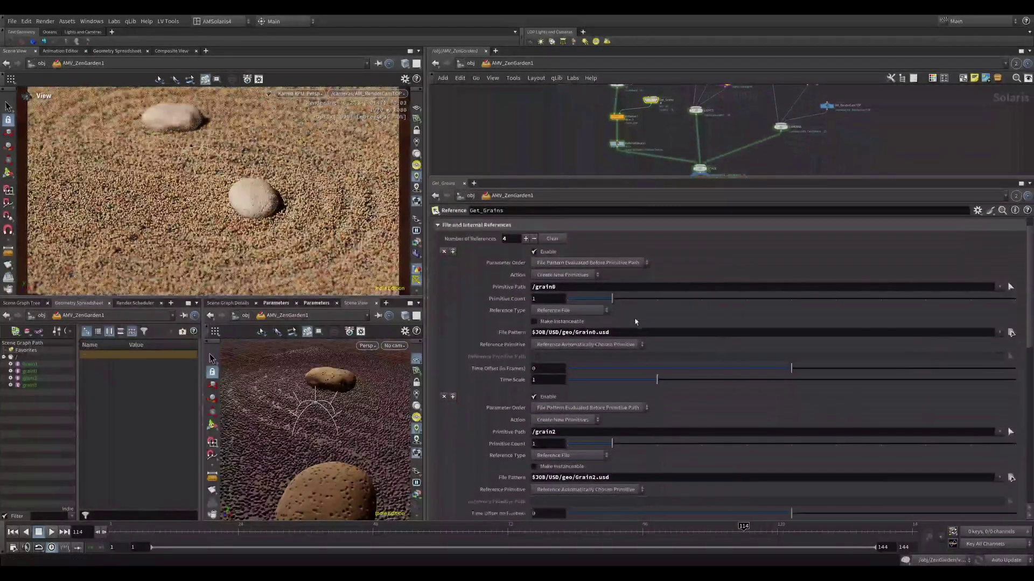
scroll(588, 332, down, 3)
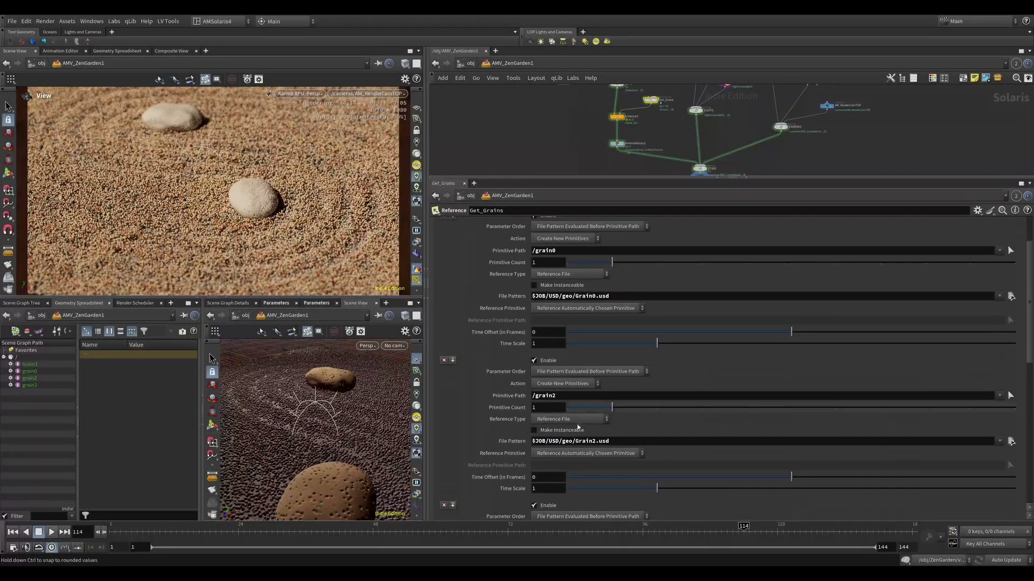
scroll(571, 454, down, 5)
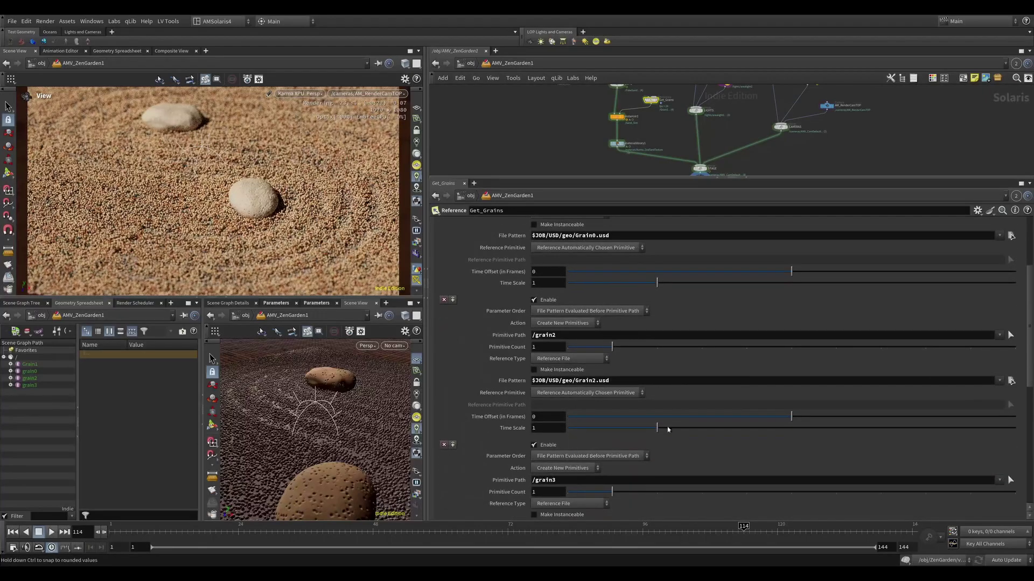
scroll(568, 451, down, 18)
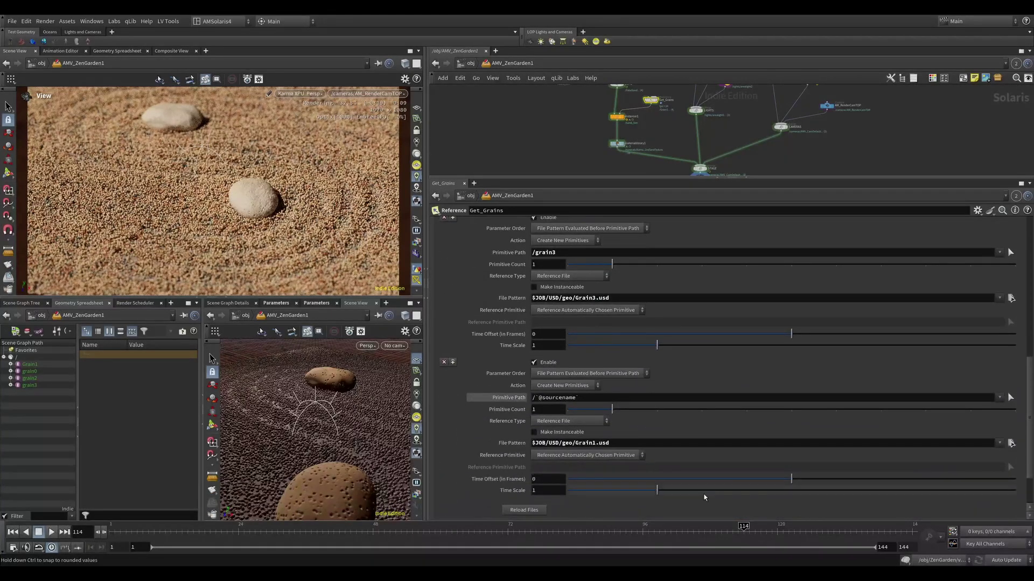
double_click(542, 400)
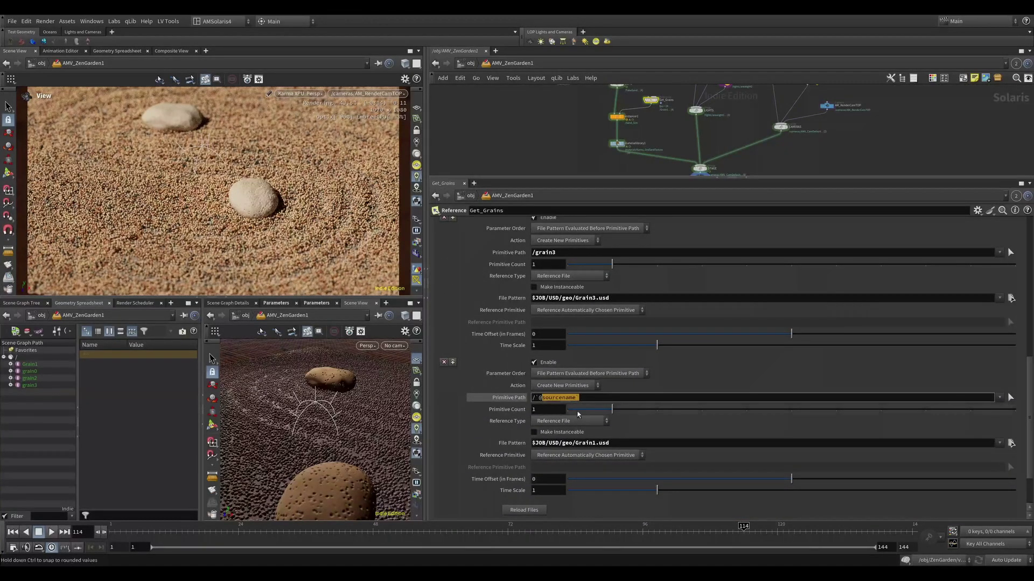
click(588, 403)
click(623, 443)
double_click(550, 398)
key(ctrl+c)
click(571, 253)
key(ctrl+a)
key(ctrl+v)
key(Return)
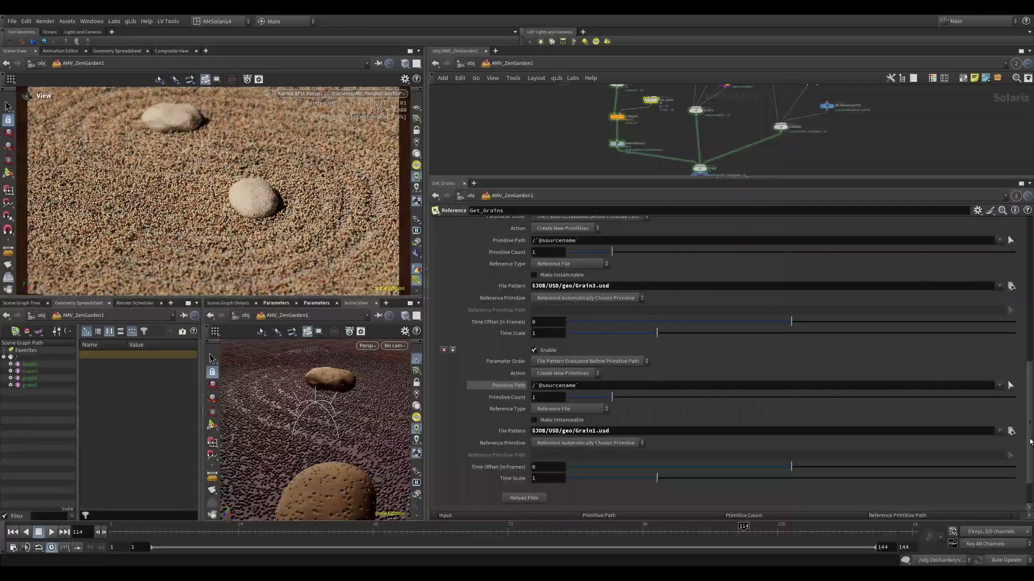
scroll(768, 399, up, 5)
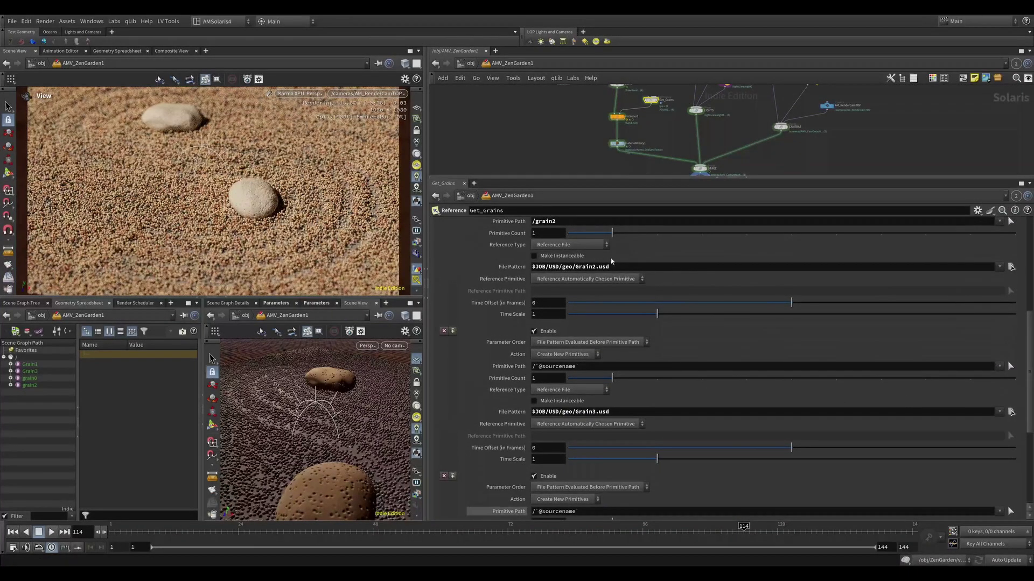
click(584, 223)
key(ctrl+a)
key(ctrl+v)
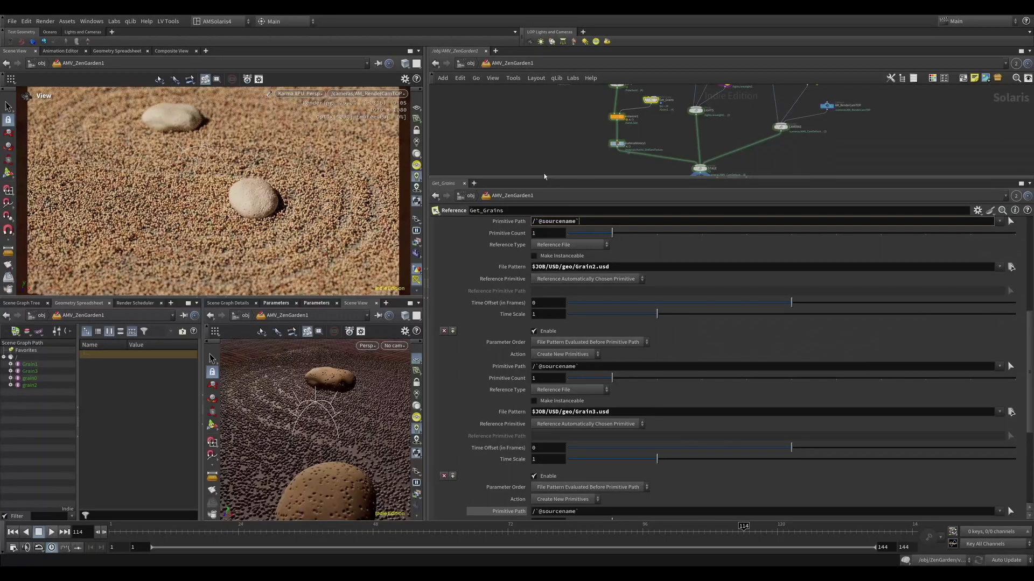
key(Return)
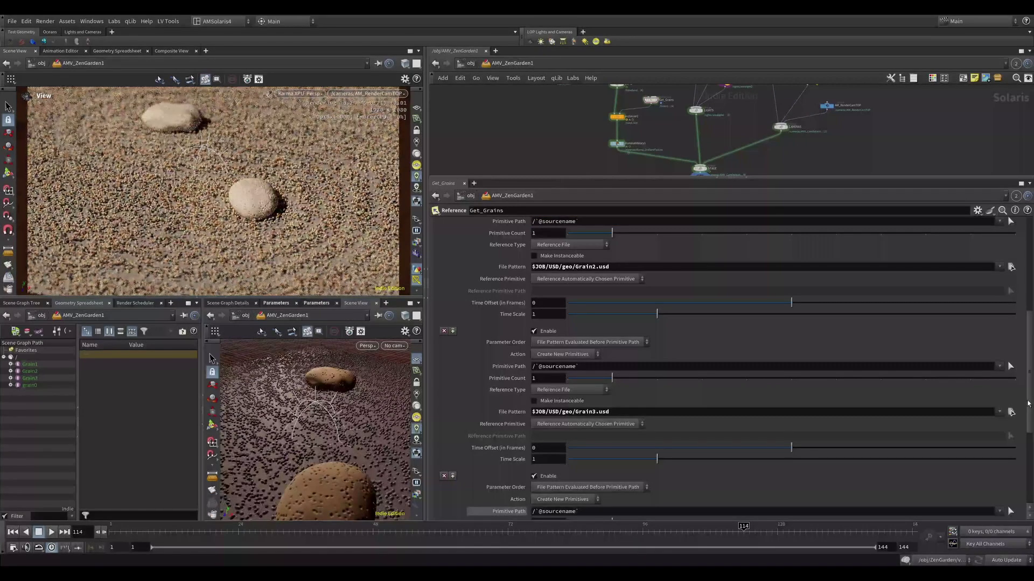
scroll(808, 347, up, 5)
click(577, 228)
key(ctrl+a)
key(ctrl+v)
key(Return)
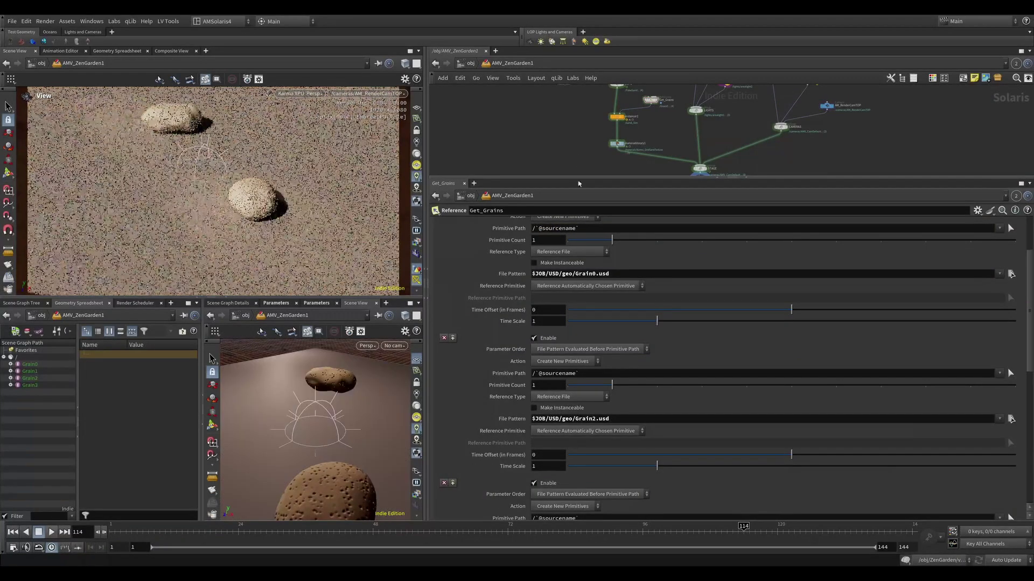
- Change the file patterns of the first two references to lowercase $JOB/USD/geo/grain0.usd and $JOB/USD/geo/grain2.usd
scroll(442, 221, up, 1)
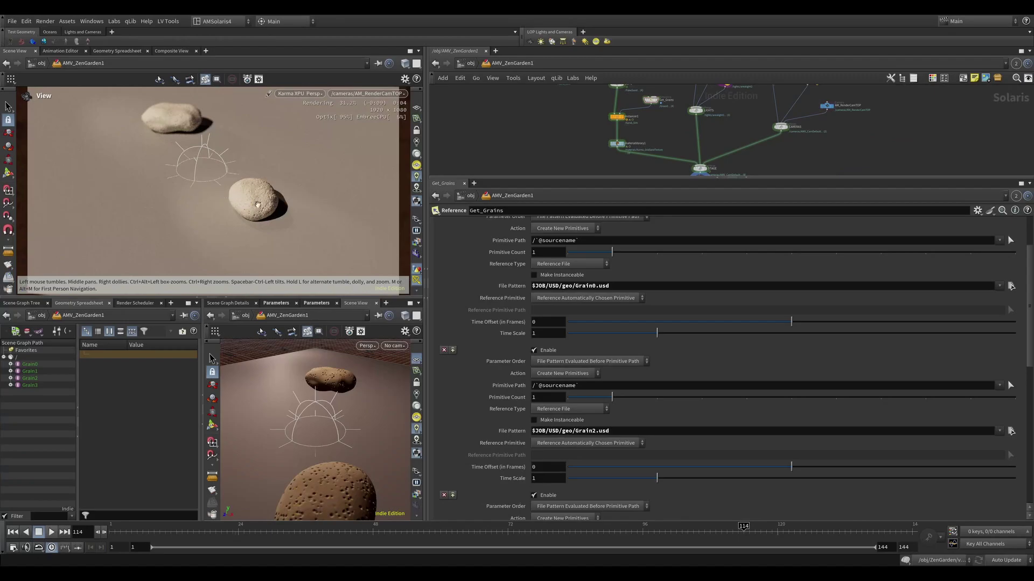
click(577, 287)
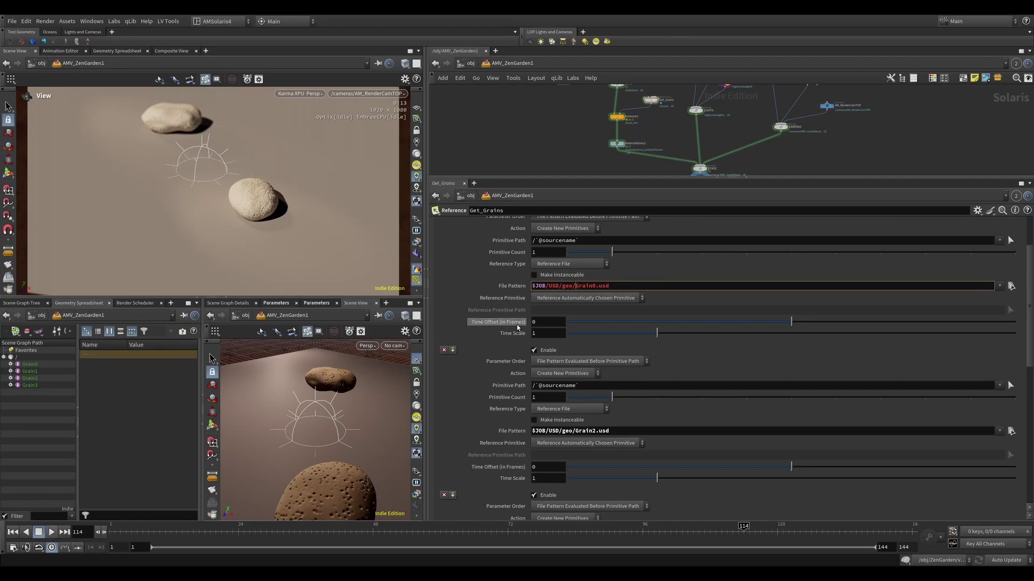
key(Return)
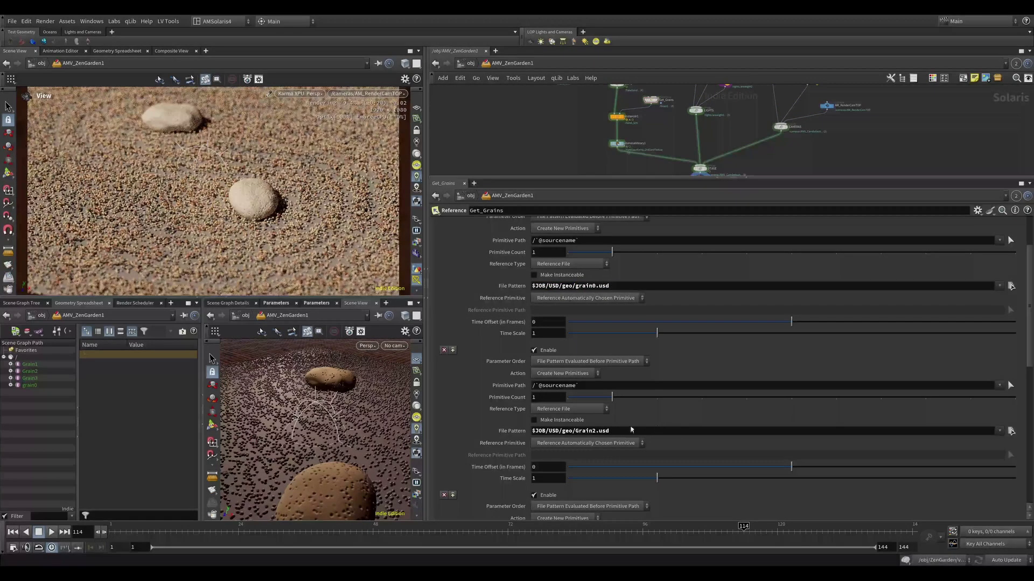
scroll(614, 437, up, 1)
click(578, 443)
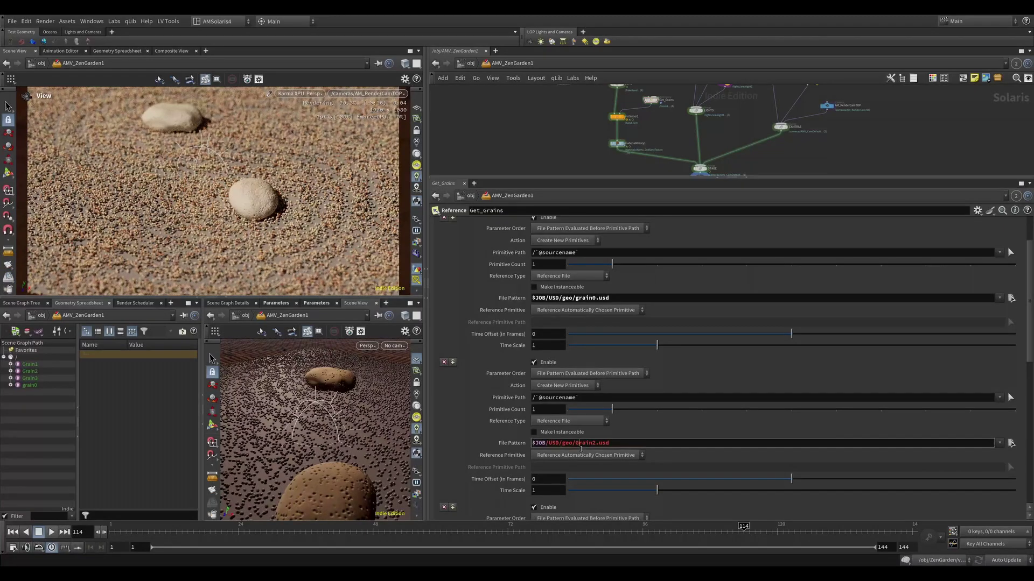
key(BackSpace)
text(g)
key(Return)
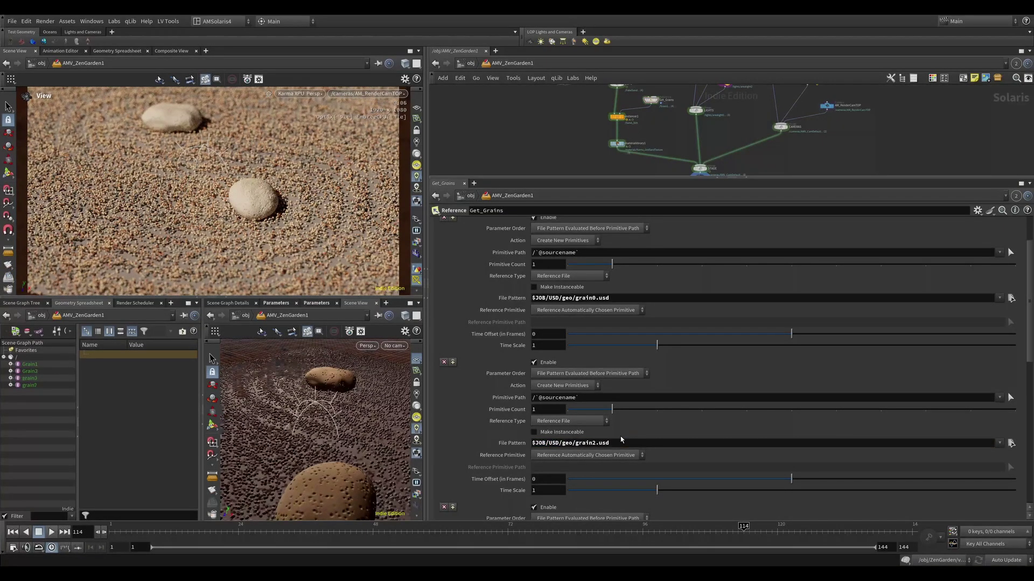
- Change the file patterns of the last two references to lowercase $JOB/USD/geo/grain3.usd and $JOB/USD/geo/grain1.usd
scroll(762, 462, down, 6)
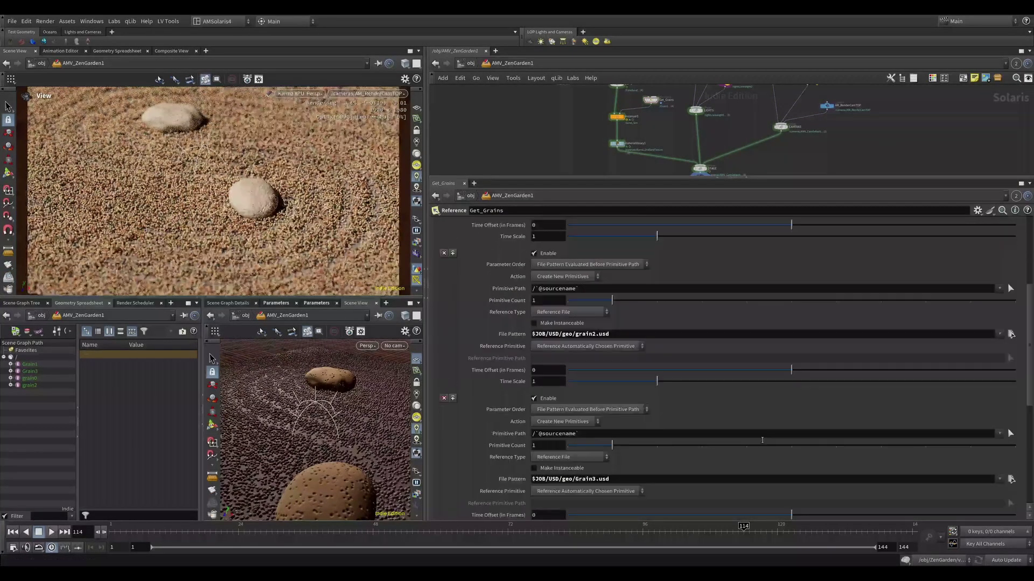
scroll(584, 435, down, 2)
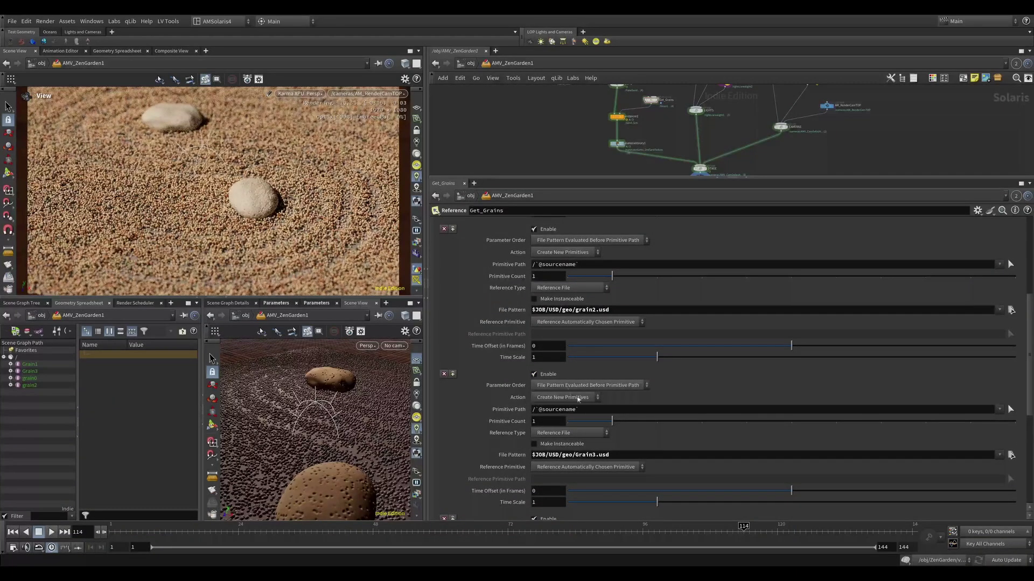
click(574, 455)
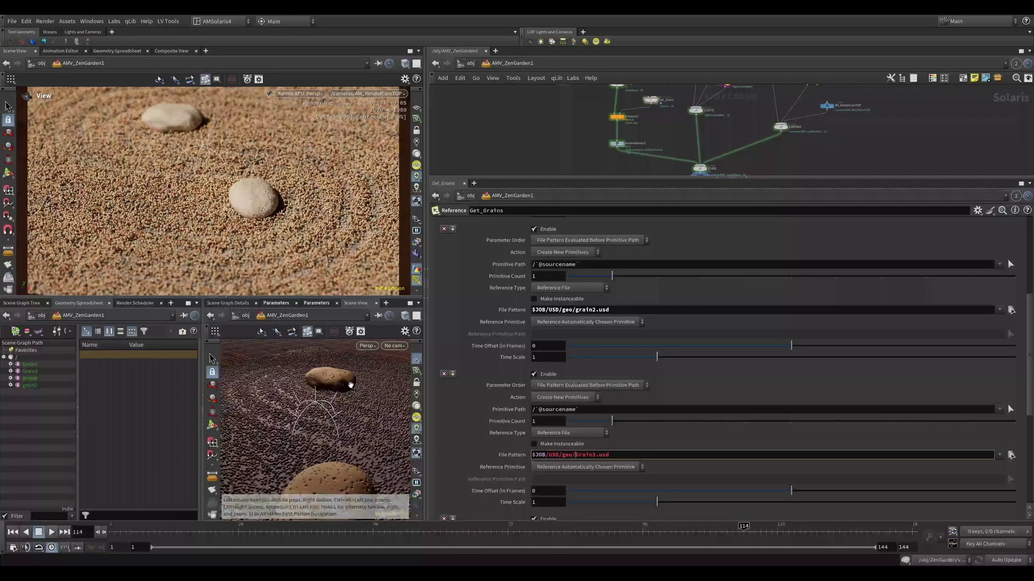
text(g)
key(Return)
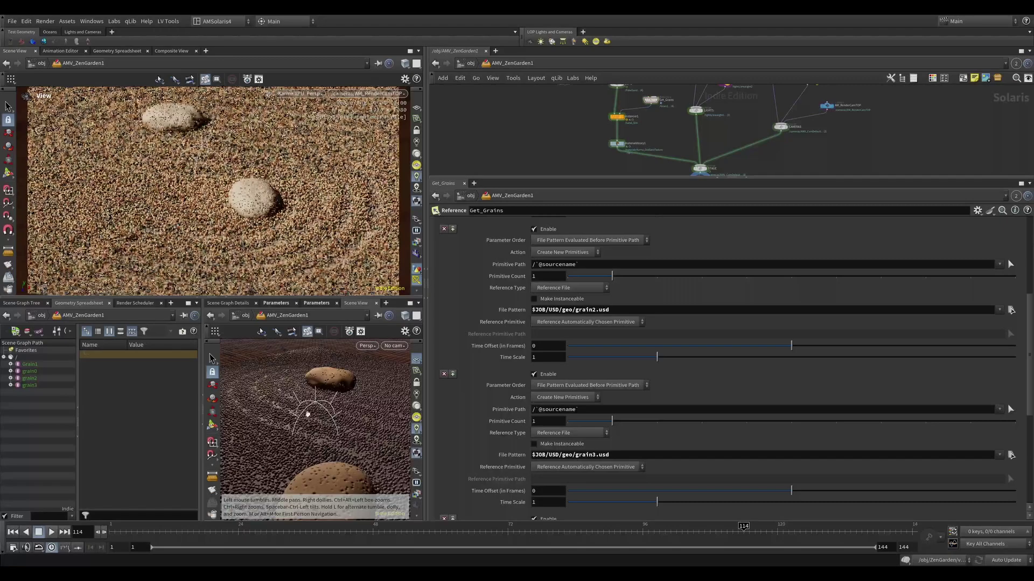
scroll(538, 444, down, 1)
scroll(538, 444, down, 5)
click(577, 383)
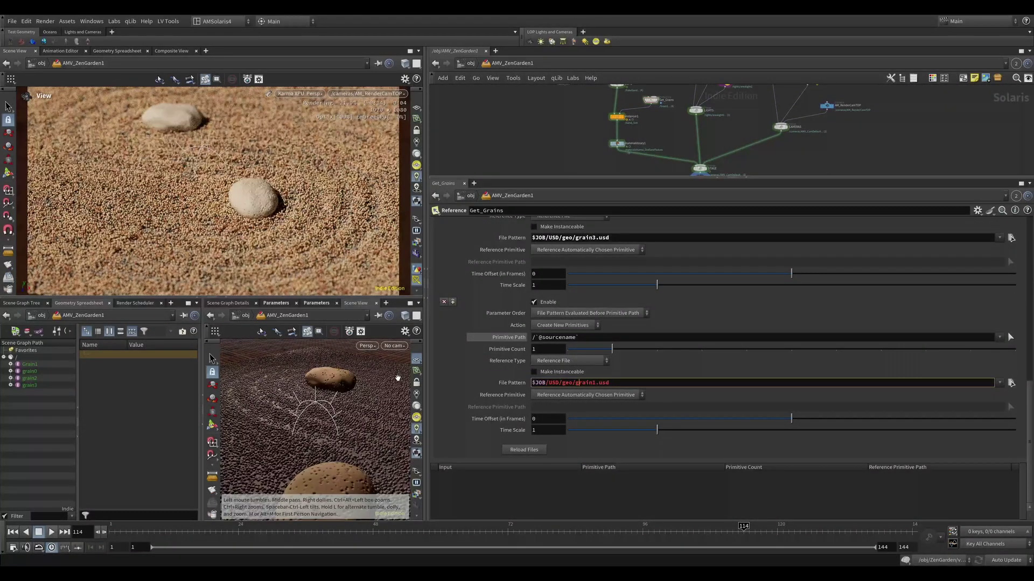
key(Return)
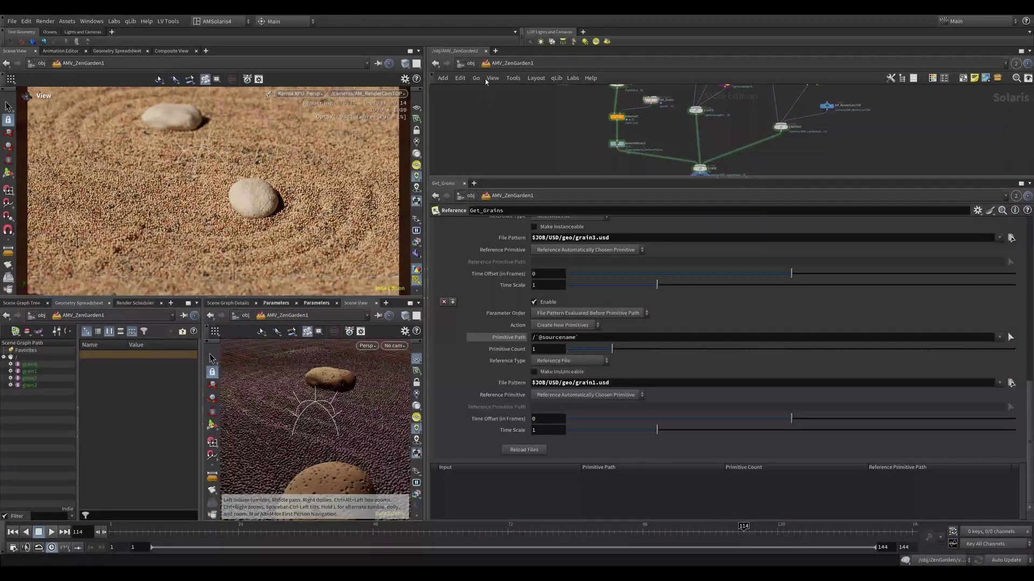
- Enlarge the network view, reveal the second network editor and open the ZenGarden geometry network in it
click(524, 178)
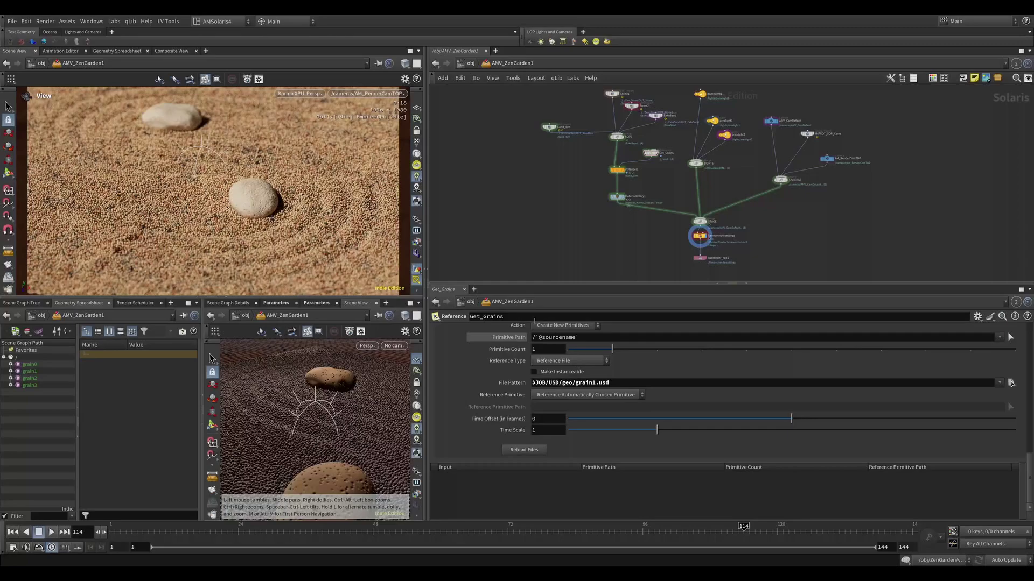
click(429, 271)
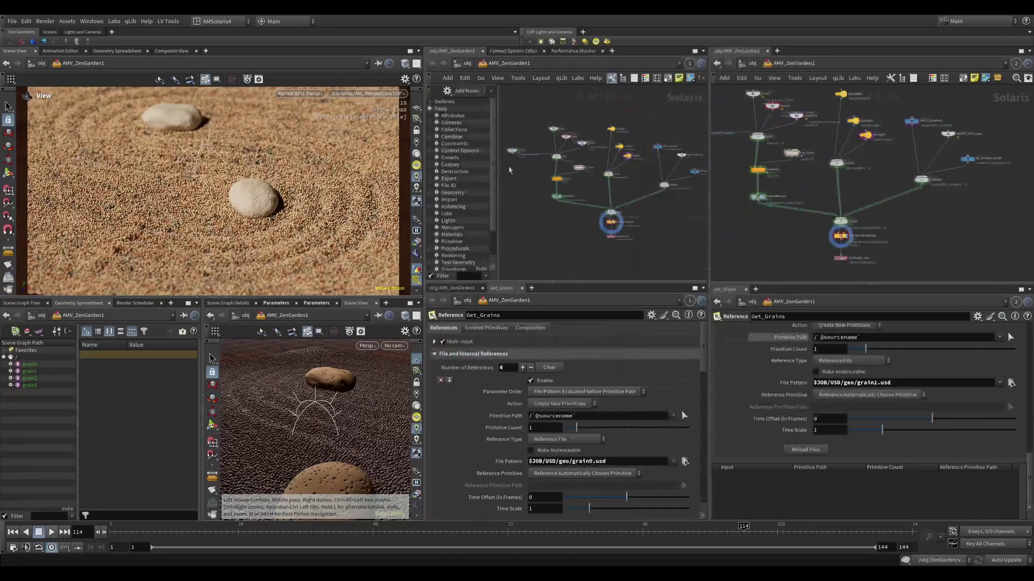
key(1)
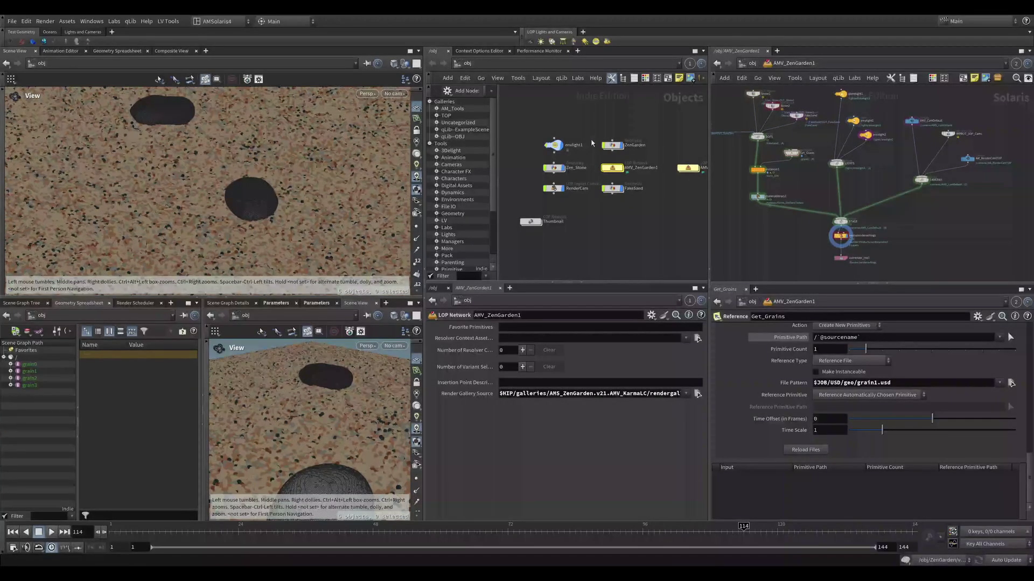
double_click(611, 147)
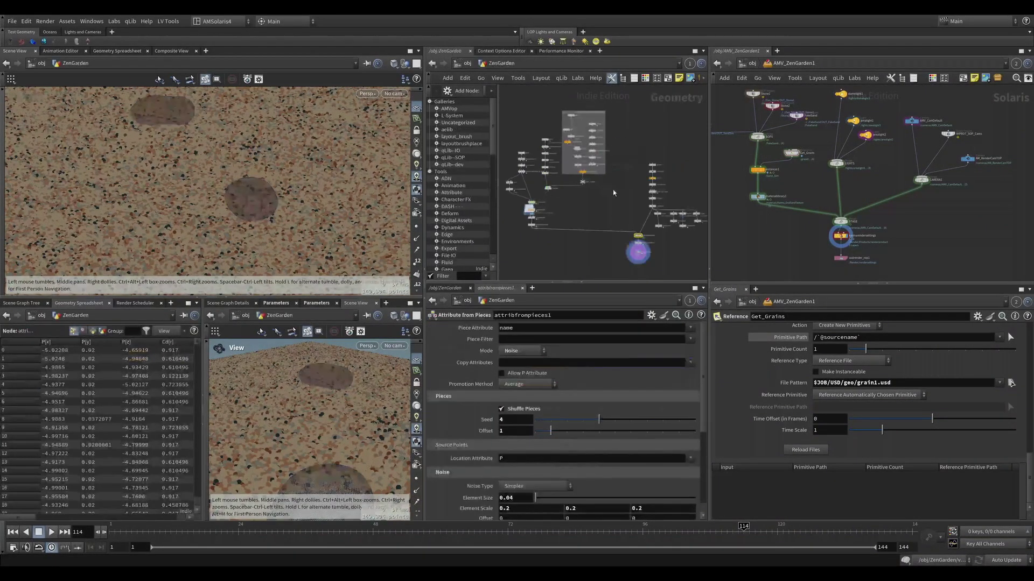
- Select karmarendersettings in AMV_ZenGarden1 to show the render, and select the SandRakeSim file cache in ZenGarden to show its settings
click(840, 235)
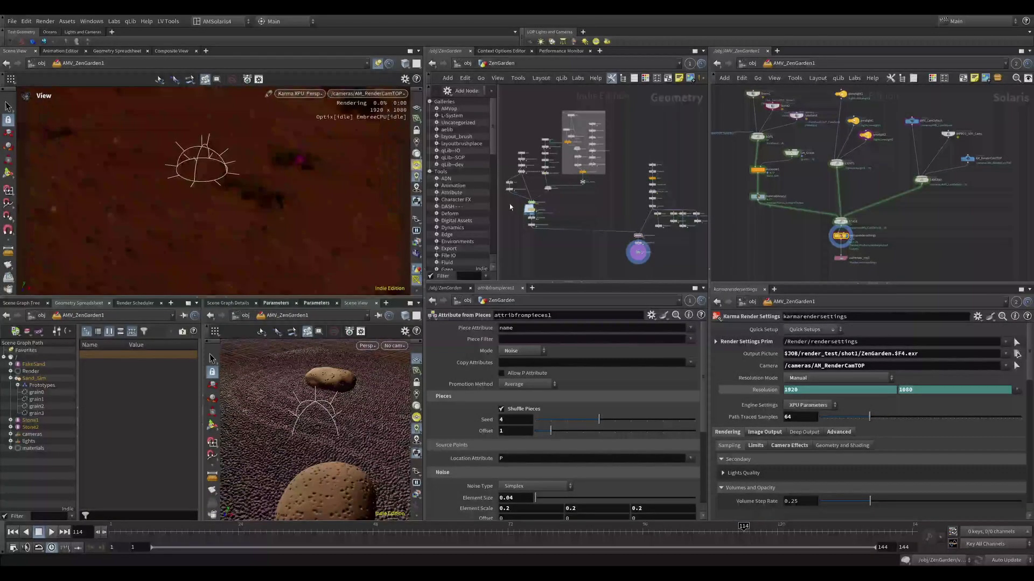
scroll(526, 209, up, 3)
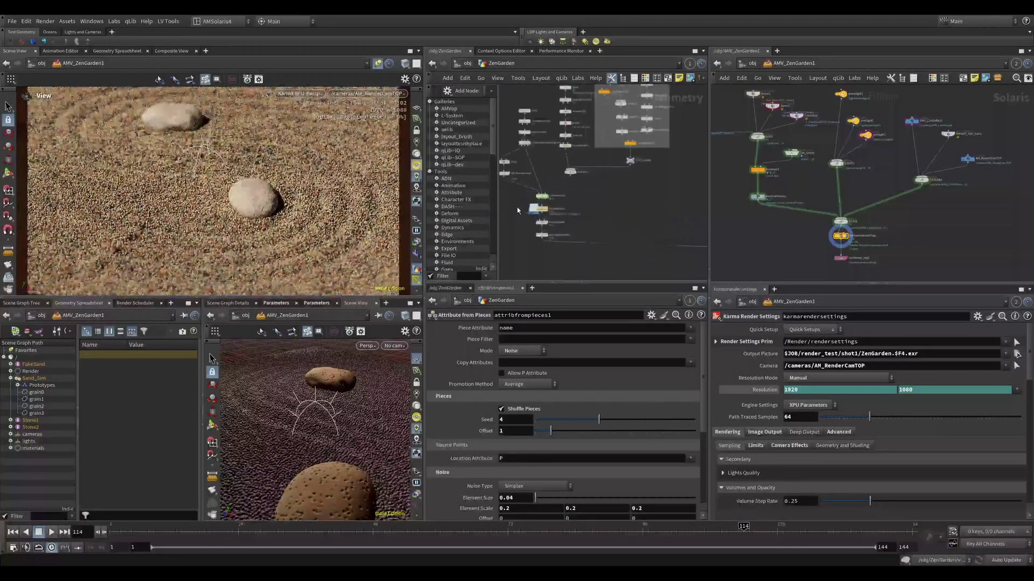
click(546, 207)
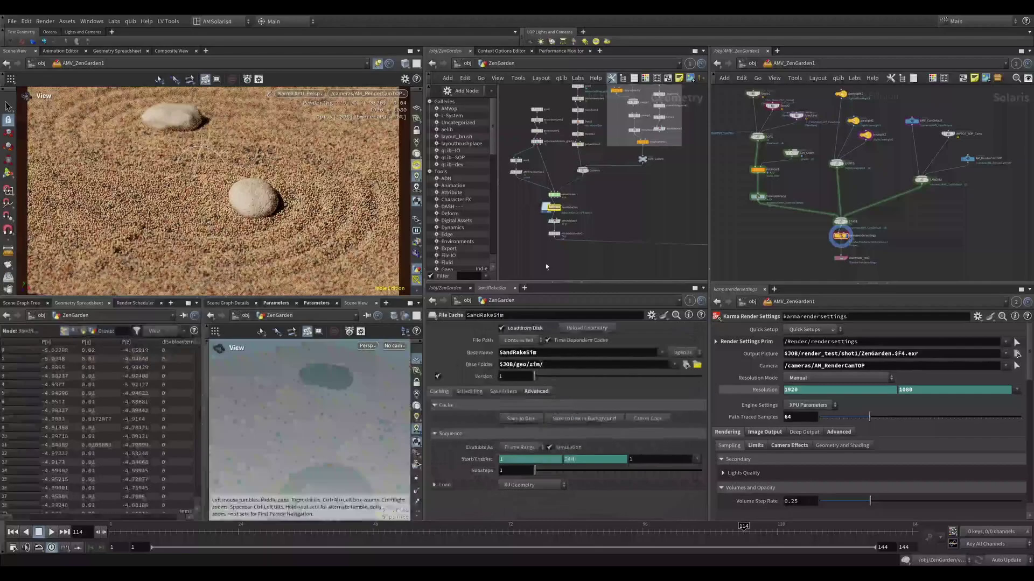
- Switch the SandRakeSim file cache between versions 2 and 1 to compare the renders, and leave it on version 2
click(542, 380)
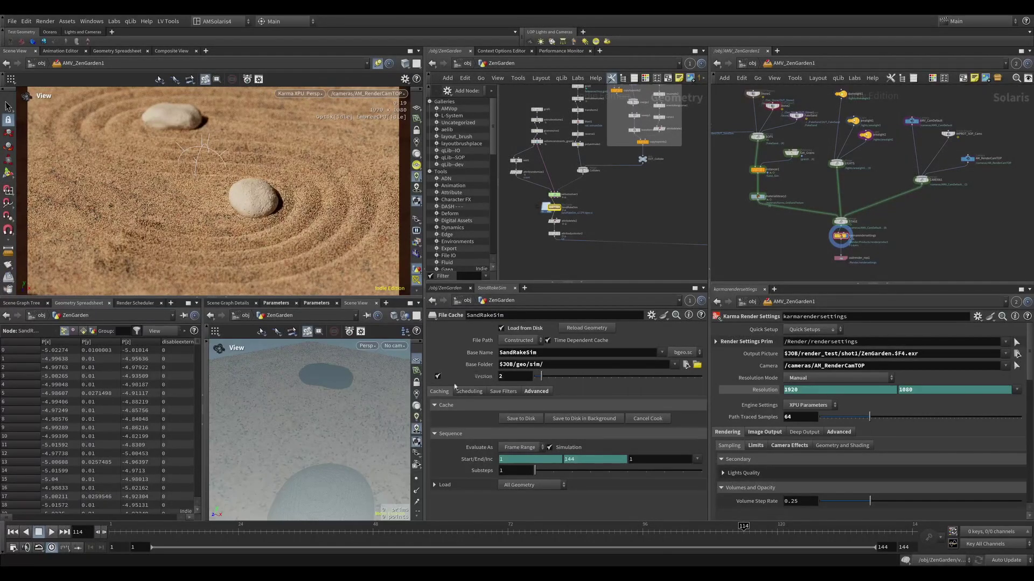
click(535, 377)
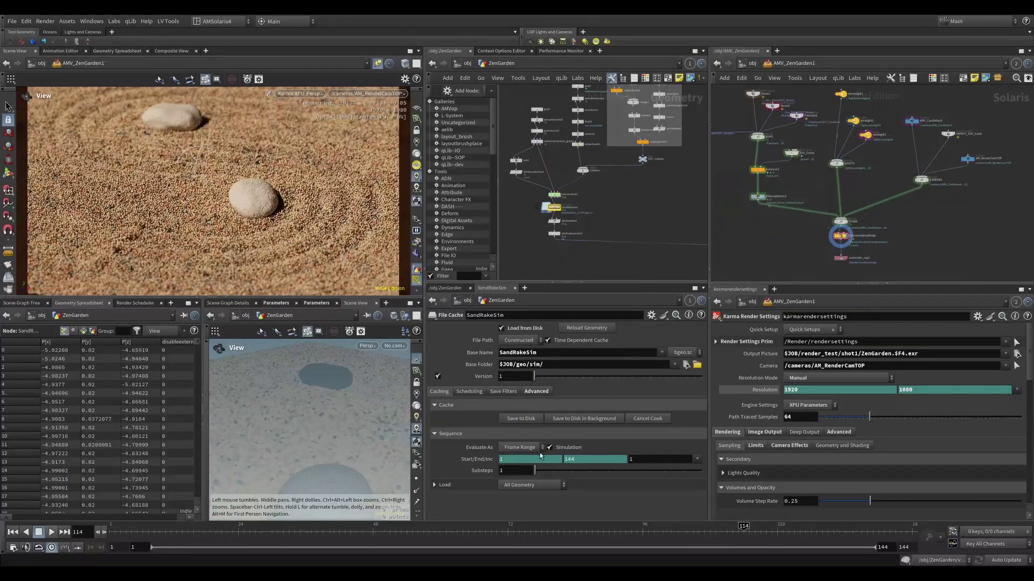
click(541, 378)
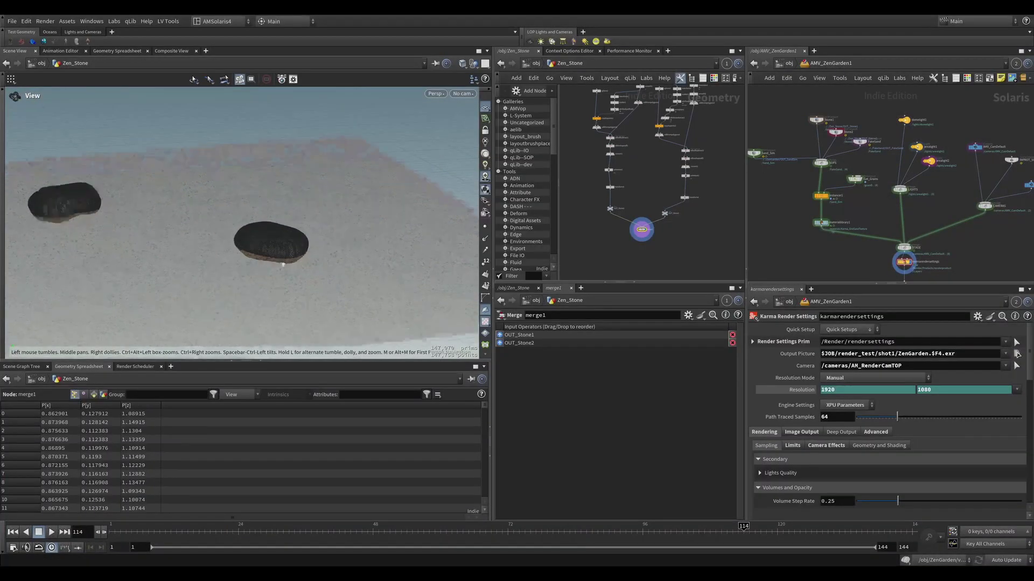
- Examine the two stones and the end of the Zen_Stone network around merge1
drag(283, 265, 274, 244)
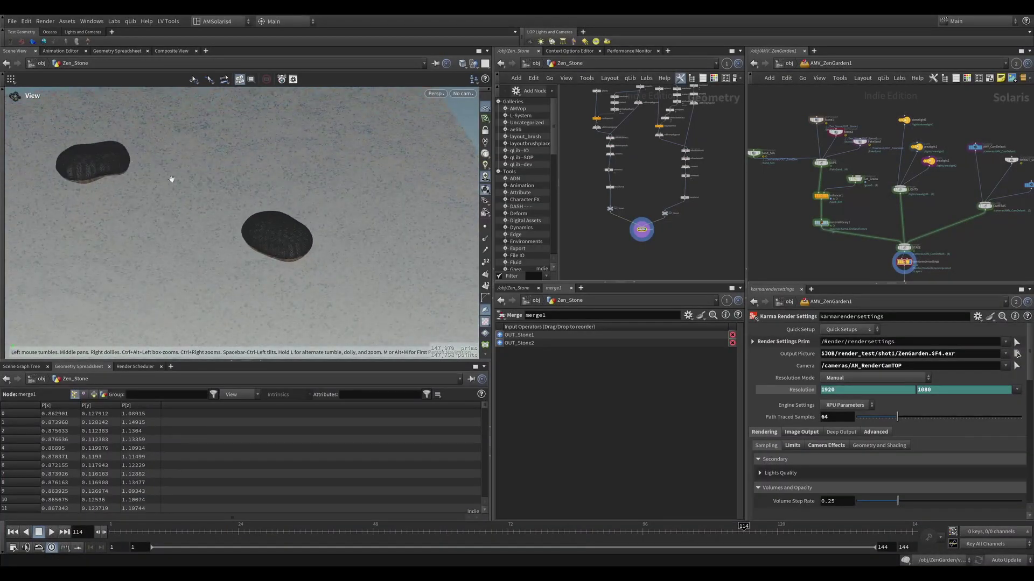
scroll(691, 230, up, 5)
scroll(691, 230, down, 4)
middle_drag(691, 229, 730, 233)
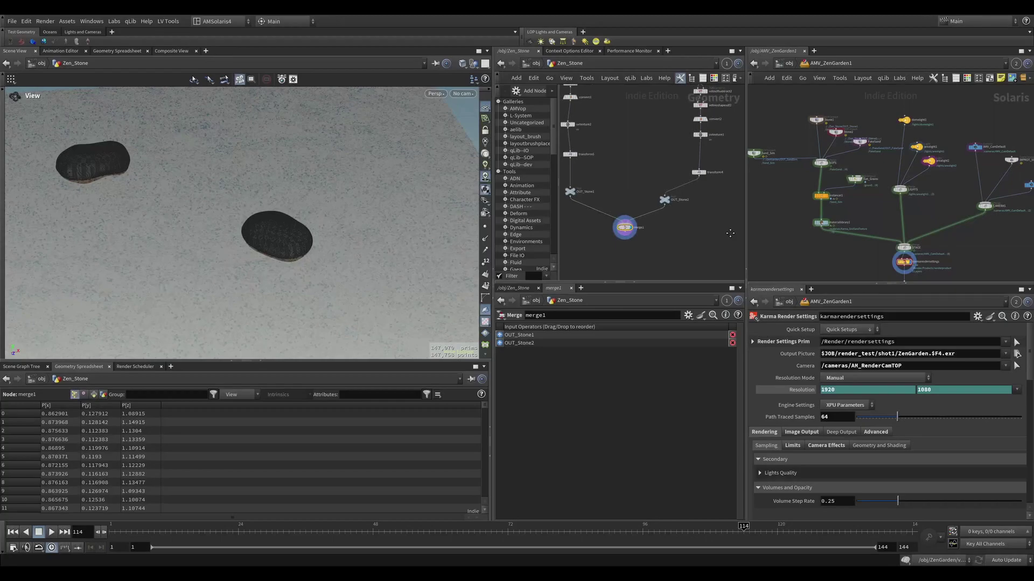
- Spread apart the two leftmost nodes at the top of the import branch in the AMV_ZenGarden1 Solaris network
drag(816, 119, 793, 116)
mouse_move(838, 138)
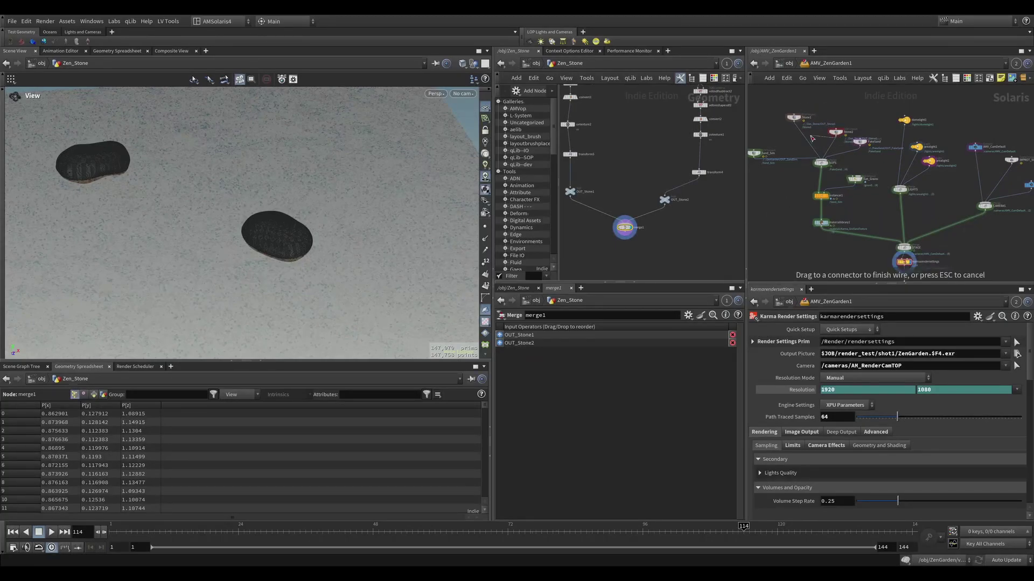
drag(838, 138, 825, 135)
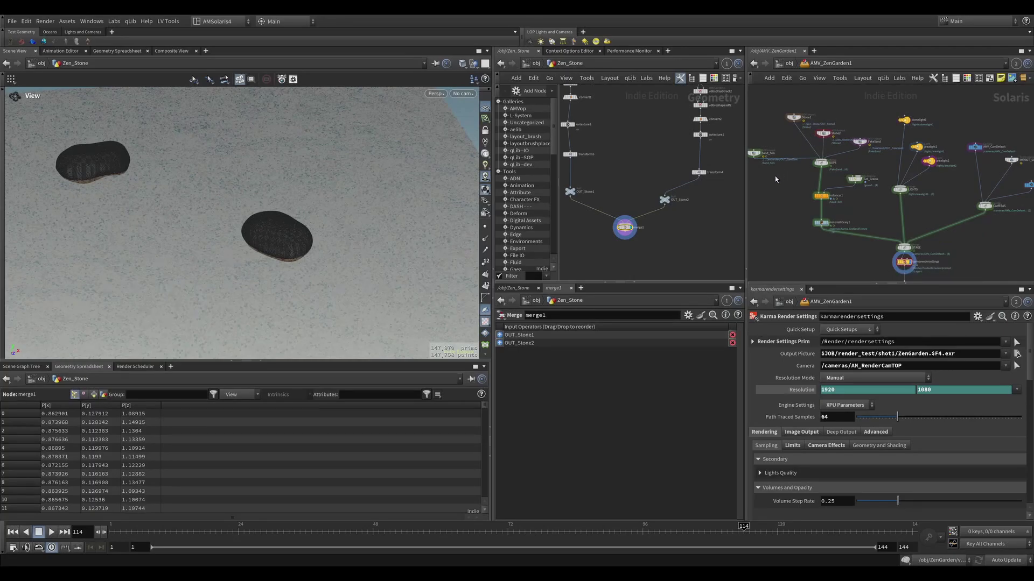
middle_drag(686, 248, 698, 187)
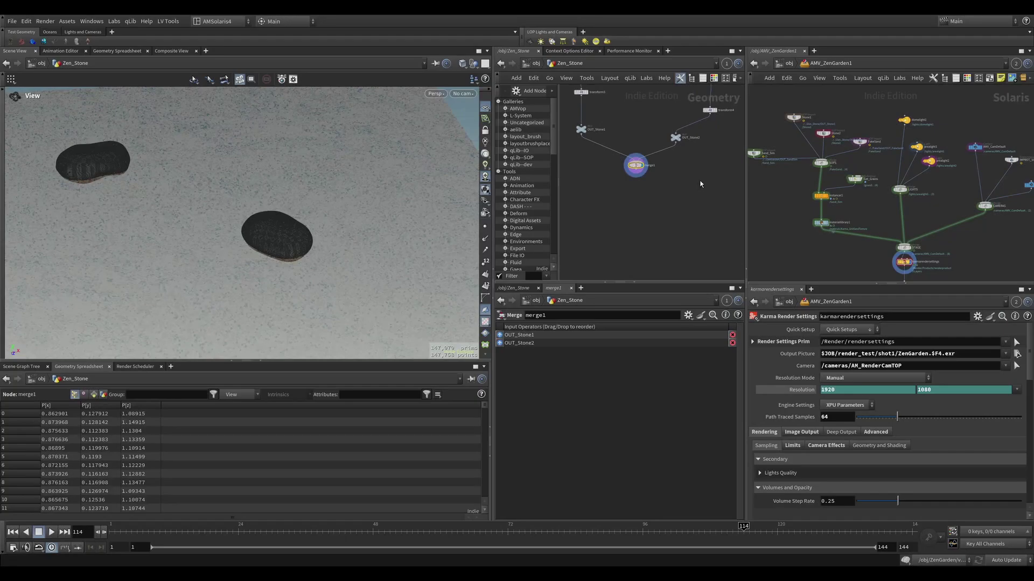
- Leave Zen_Stone, open the ZenGarden geometry network and display SandRakeSim and the final attribadjustcolor2 node
click(538, 65)
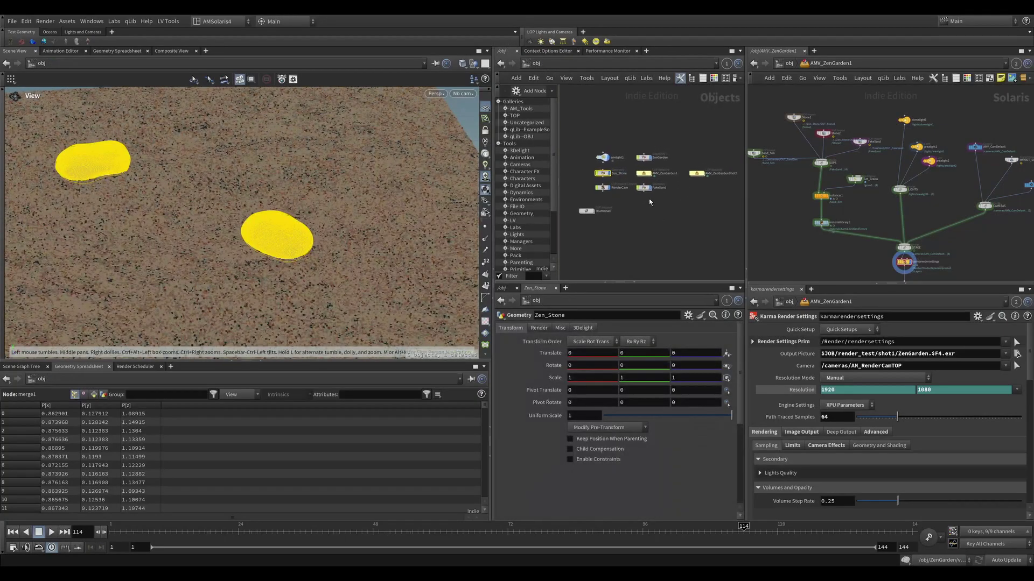
scroll(660, 162, up, 3)
double_click(651, 147)
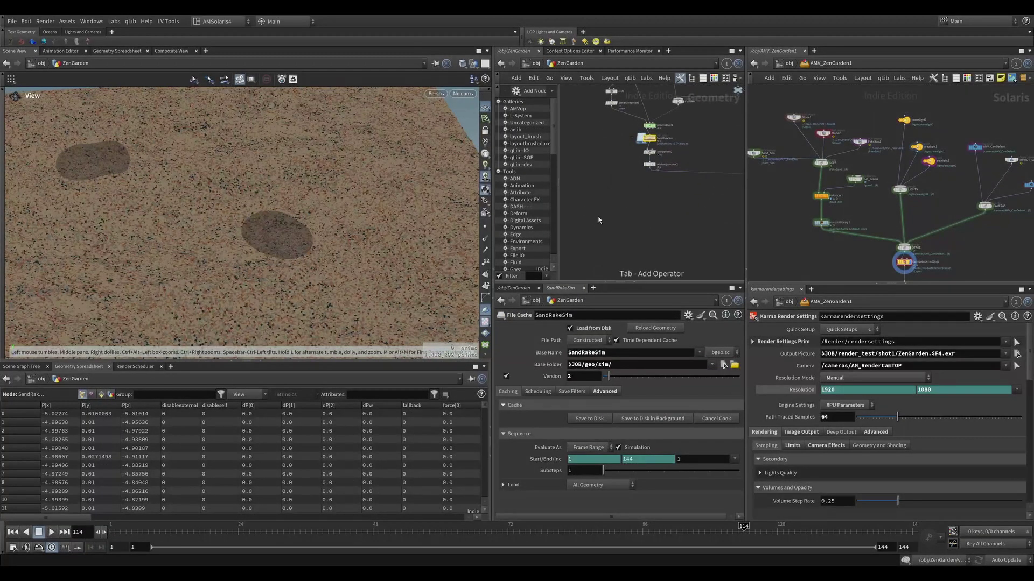
scroll(657, 132, down, 2)
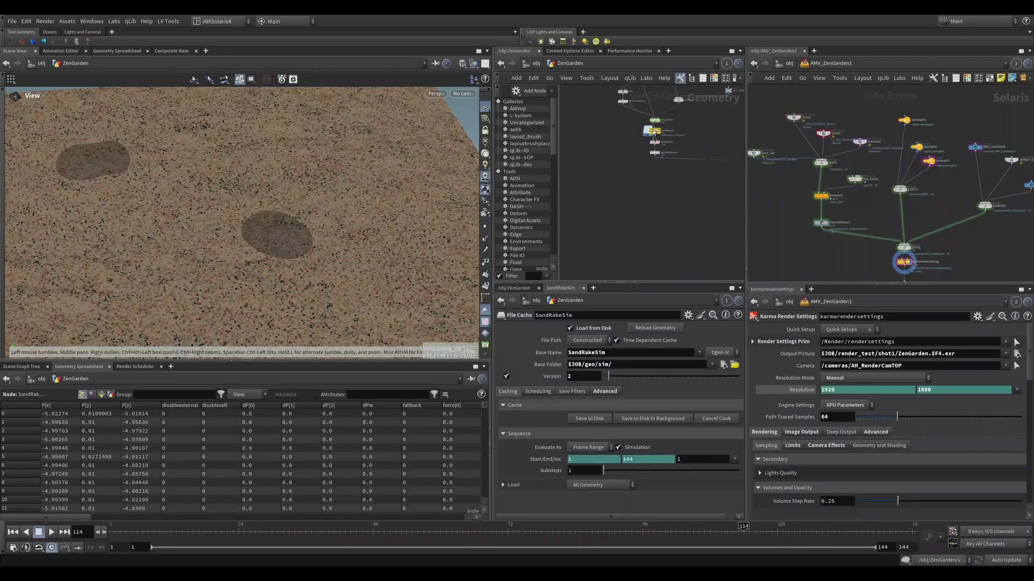
scroll(661, 132, up, 3)
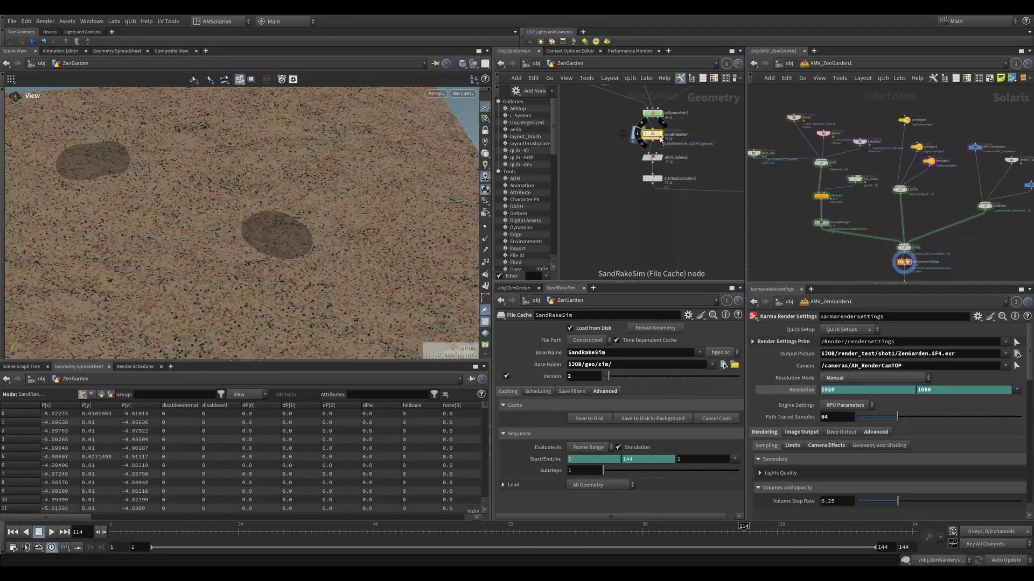
click(661, 139)
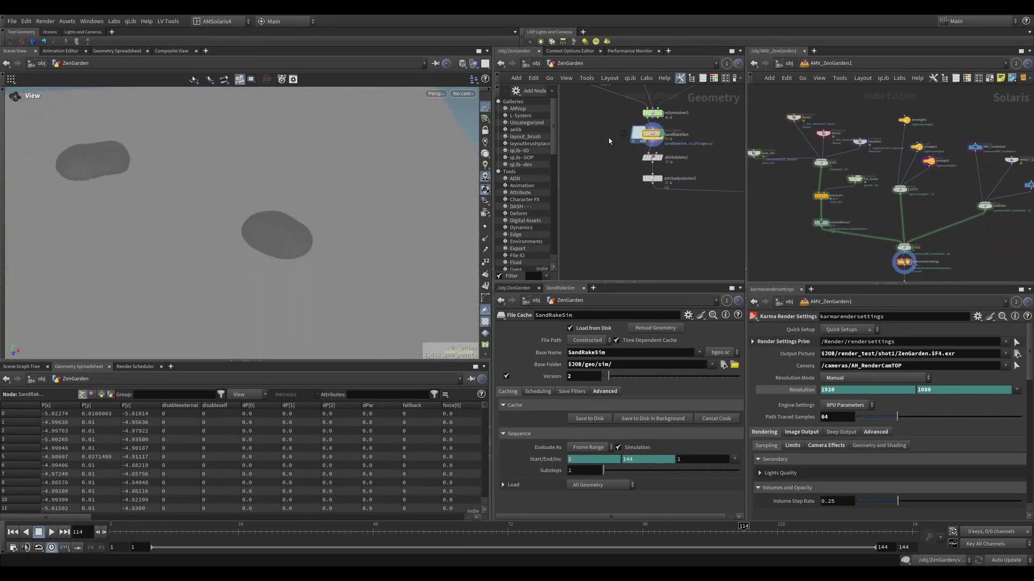
click(658, 178)
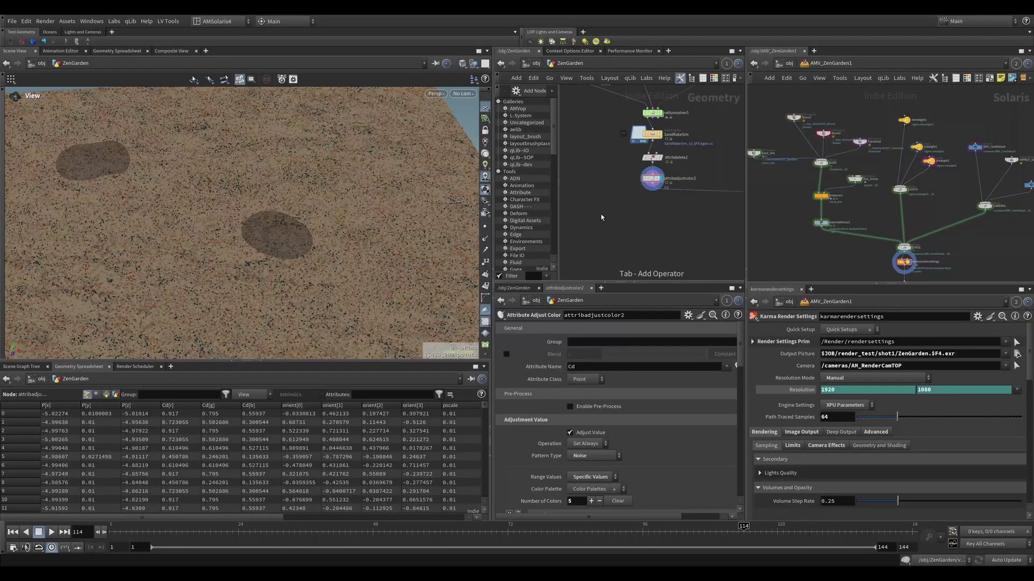
- Add an Object Merge node in ZenGarden that references /obj/Zen_Stone/OUT_Stone1
click(609, 187)
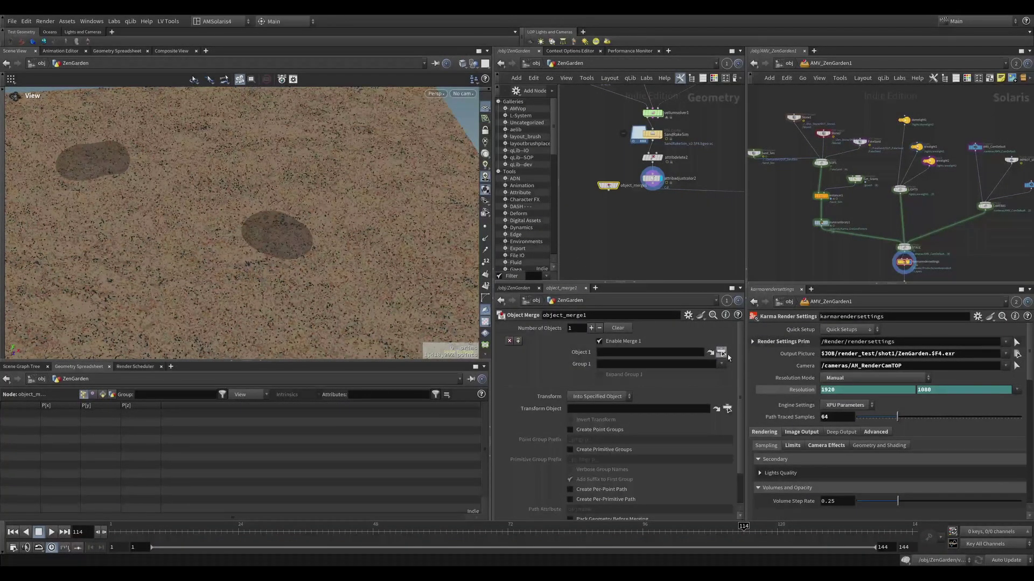
click(726, 354)
click(720, 354)
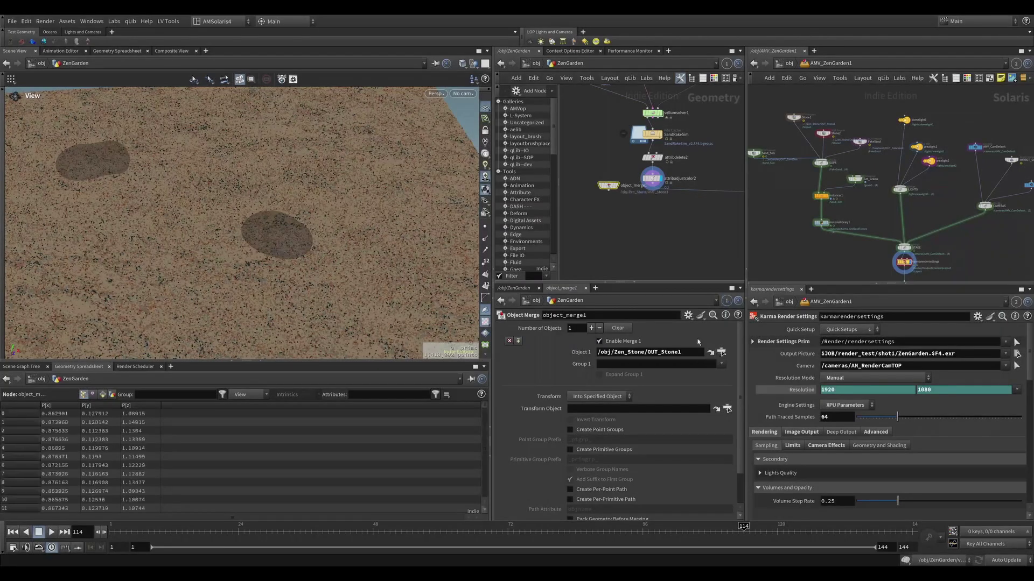
- Display object_merge1 and move it away from the sand chain, beside the SandRakeSim file cache
click(616, 186)
drag(609, 185, 594, 158)
drag(272, 237, 319, 248)
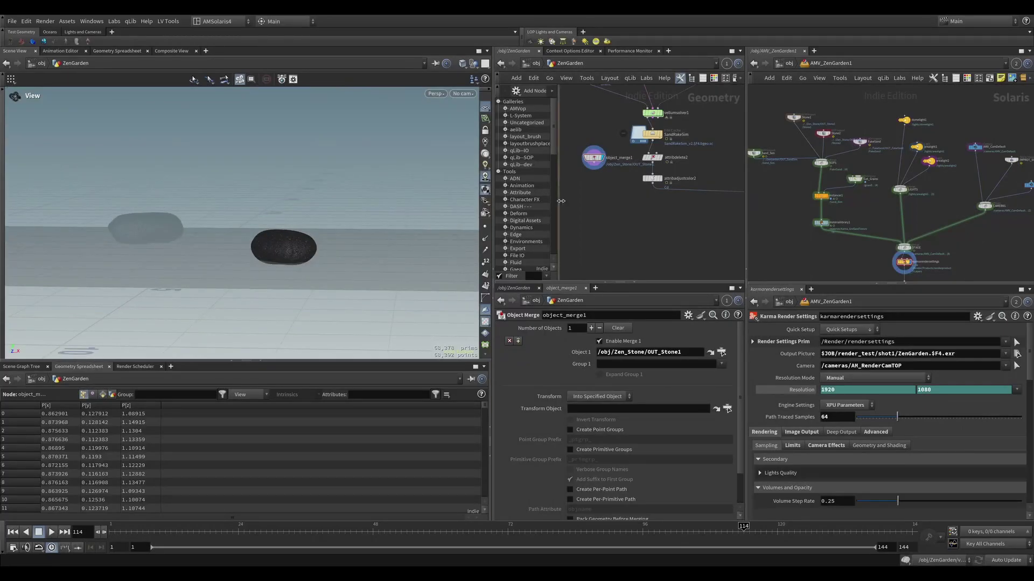
middle_drag(572, 205, 600, 212)
drag(627, 173, 578, 155)
- Add an Attribute Wrangle below object_merge1 and connect the merged stone to its first input
key(Tab)
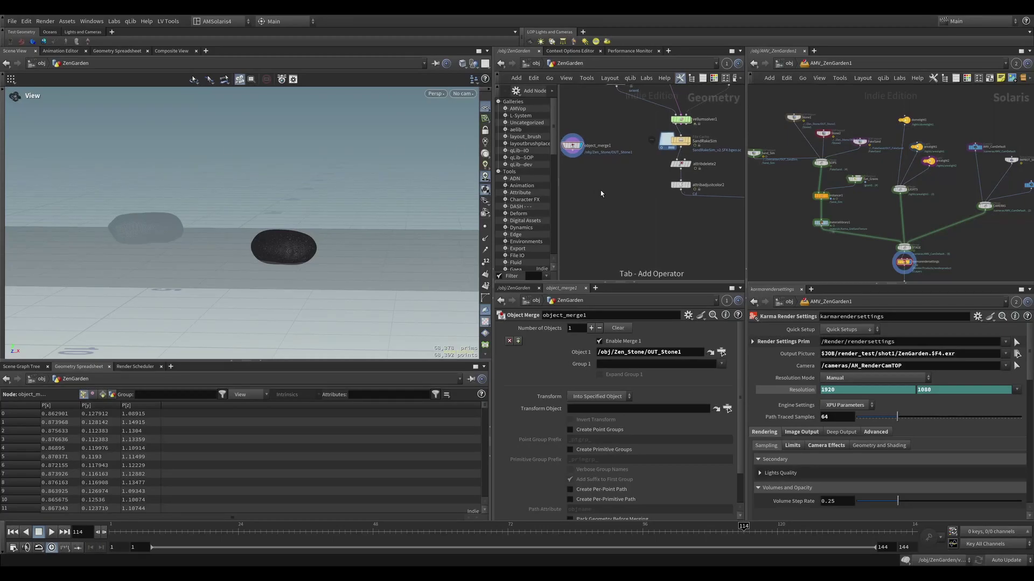
text(attribwrangle)
key(Return)
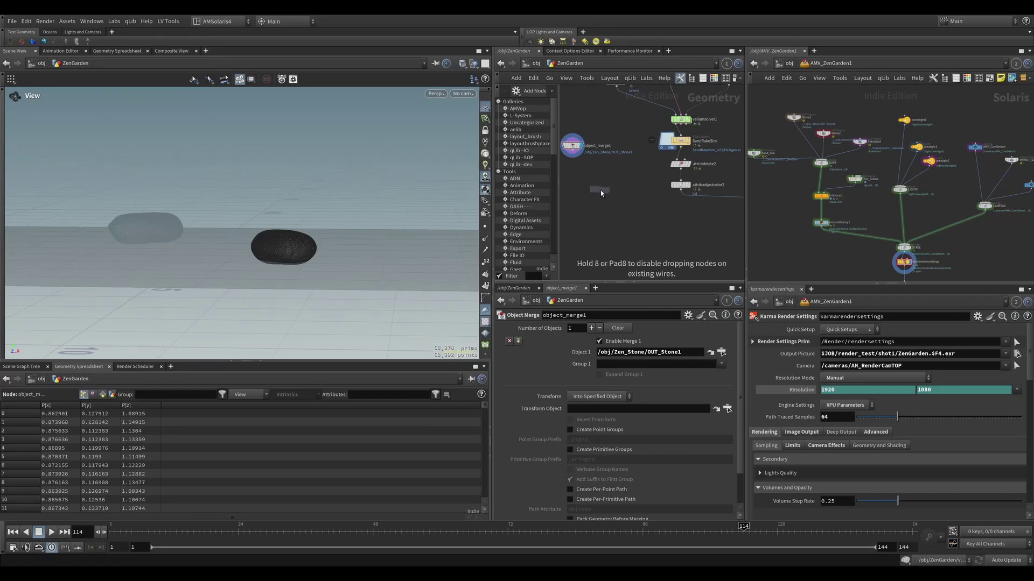
click(600, 190)
click(574, 156)
click(598, 184)
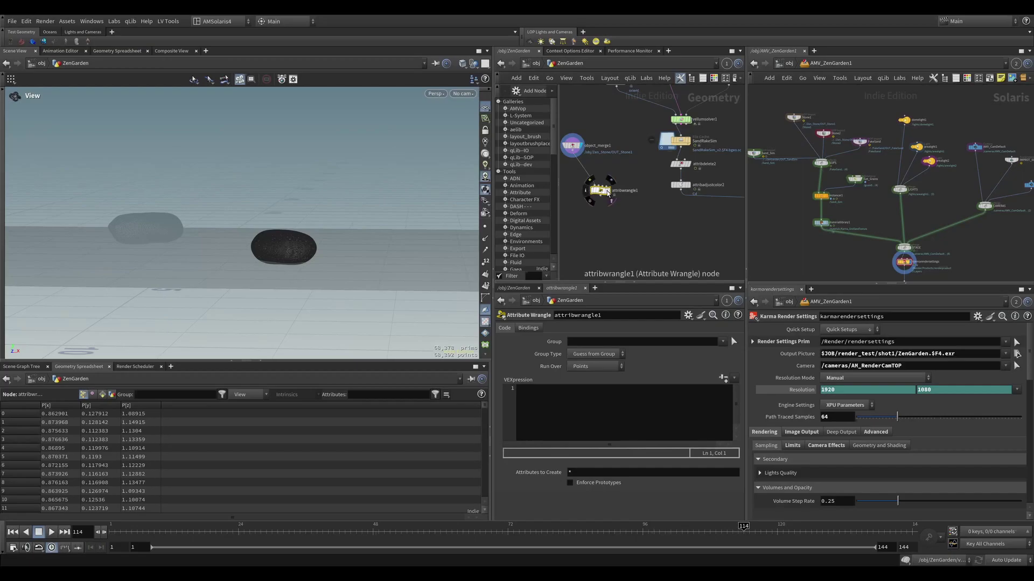
- Rename the wrangle to StoneAt, display it and set its VEX expression to f@stone = 1.0;
double_click(623, 191)
text(StoneAt)
key(Return)
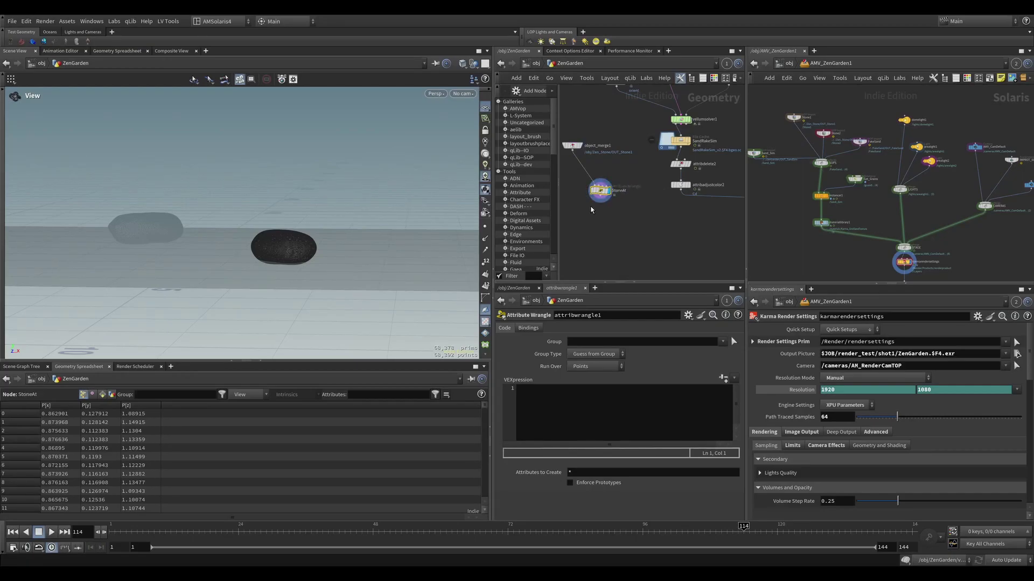
click(533, 415)
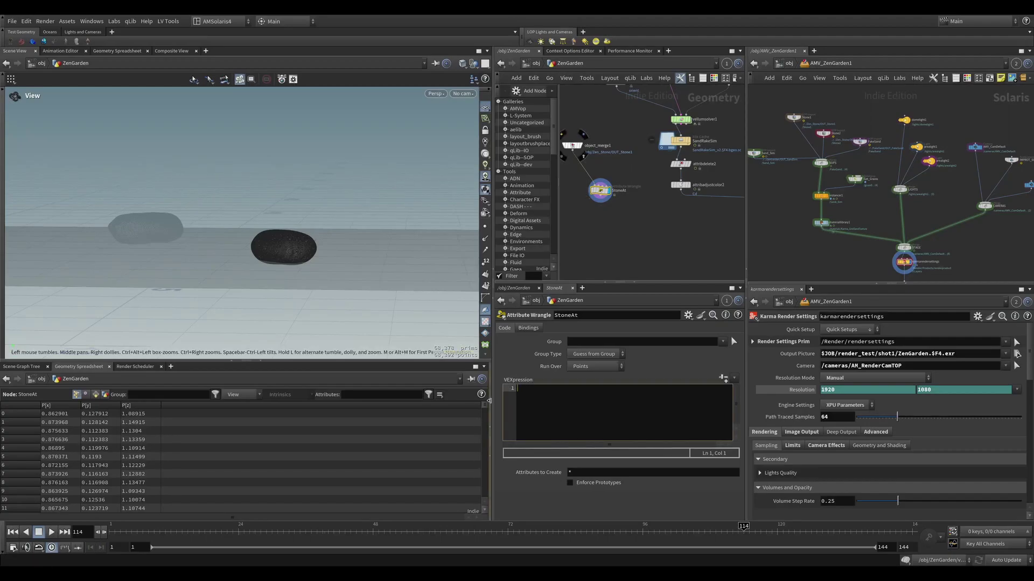
text(f@stone = 1.0;)
drag(234, 223, 293, 226)
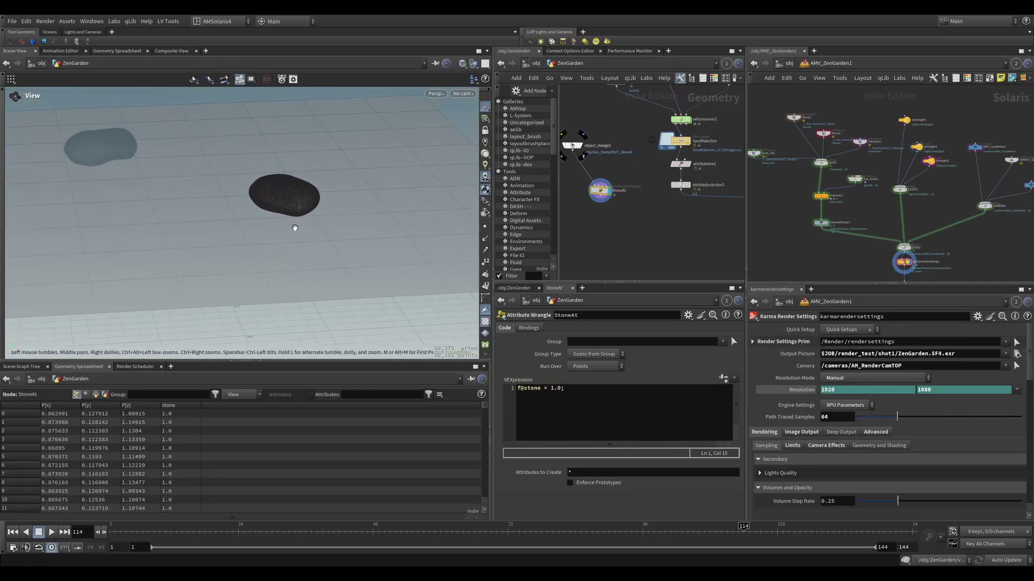
- Add an Attribute Transfer below StoneAt with SandRakeSim as the destination and StoneAt as the source, and display it
middle_drag(621, 218, 670, 237)
drag(650, 211, 623, 201)
middle_drag(661, 233, 636, 180)
scroll(628, 183, up, 1)
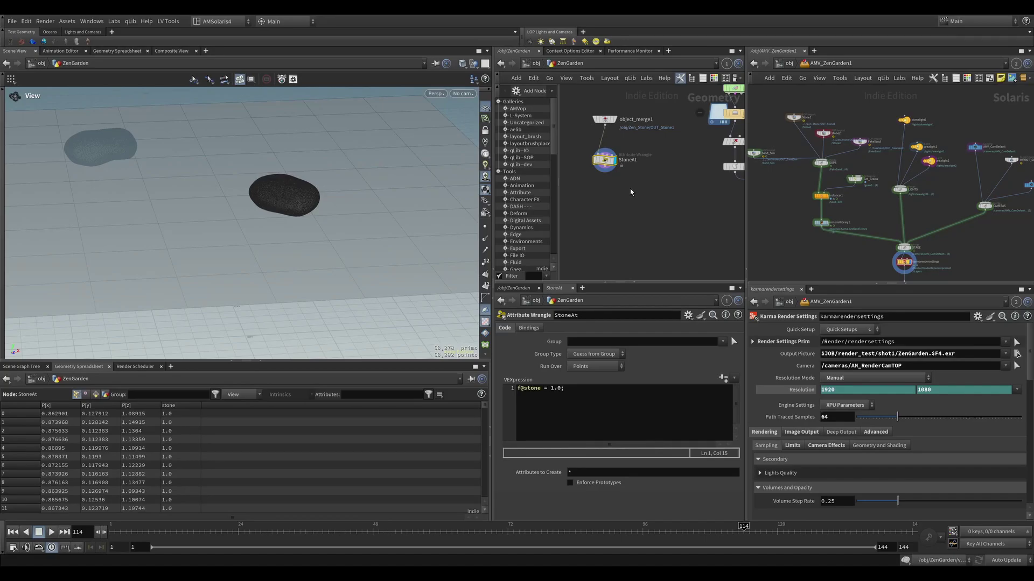
click(638, 195)
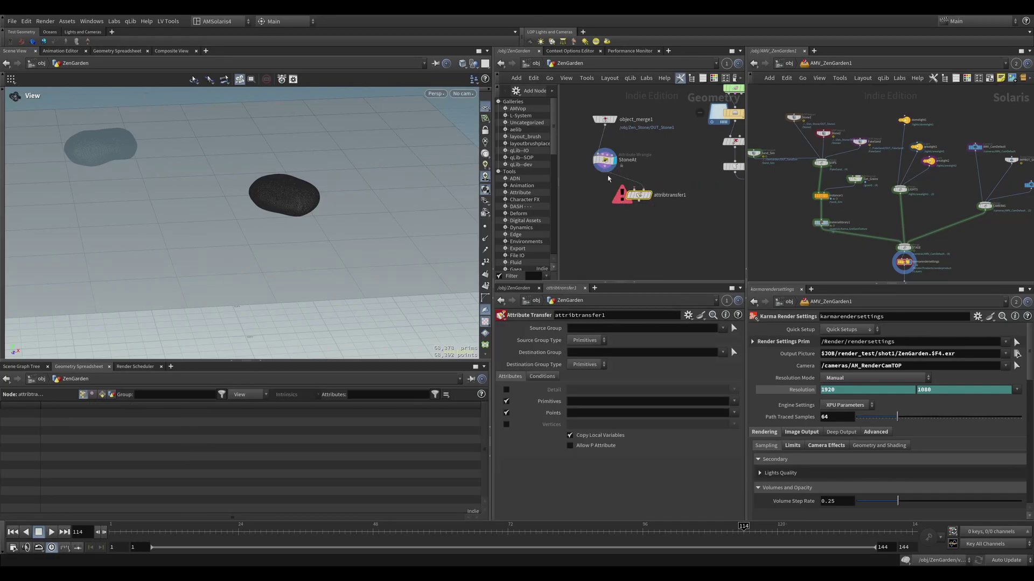
drag(634, 191, 735, 124)
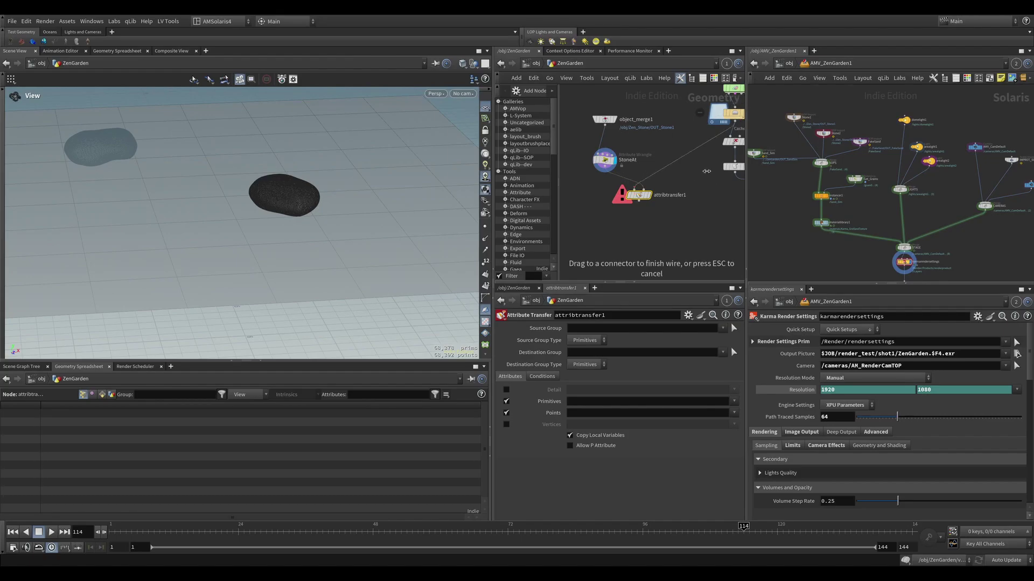
click(648, 195)
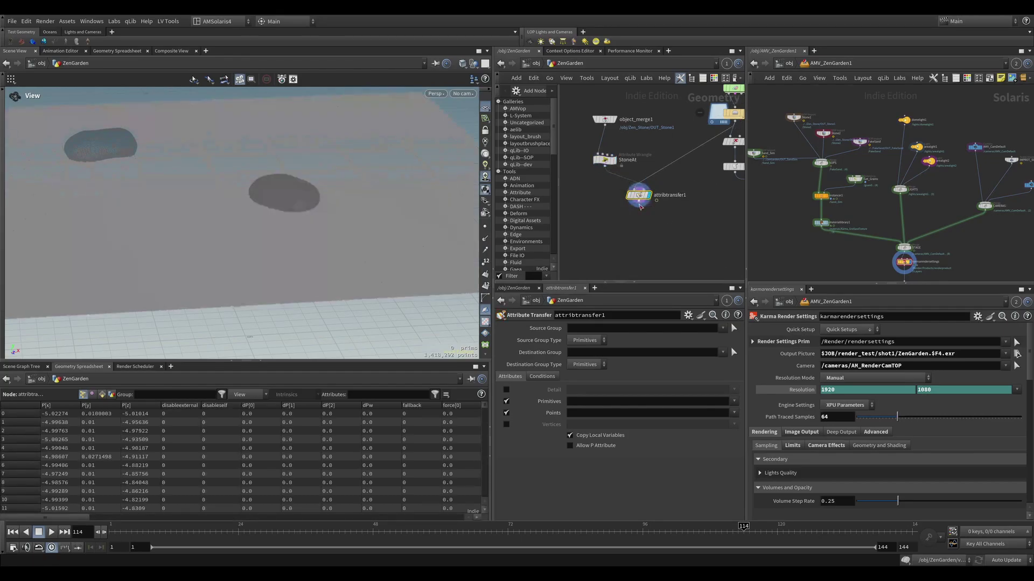
- Turn off primitive attributes in attribtransfer1 and set its point attributes to stone
click(506, 401)
click(576, 414)
text(st)
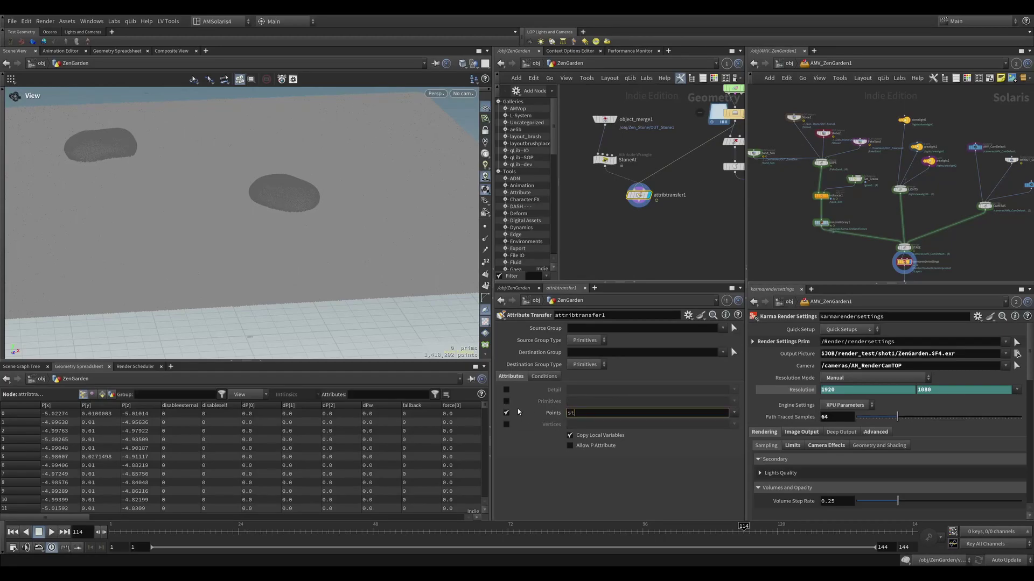
text(one)
key(Return)
- Adjust the viewport display options to visualize the transferred stone attribute on the sand points
drag(312, 177, 332, 169)
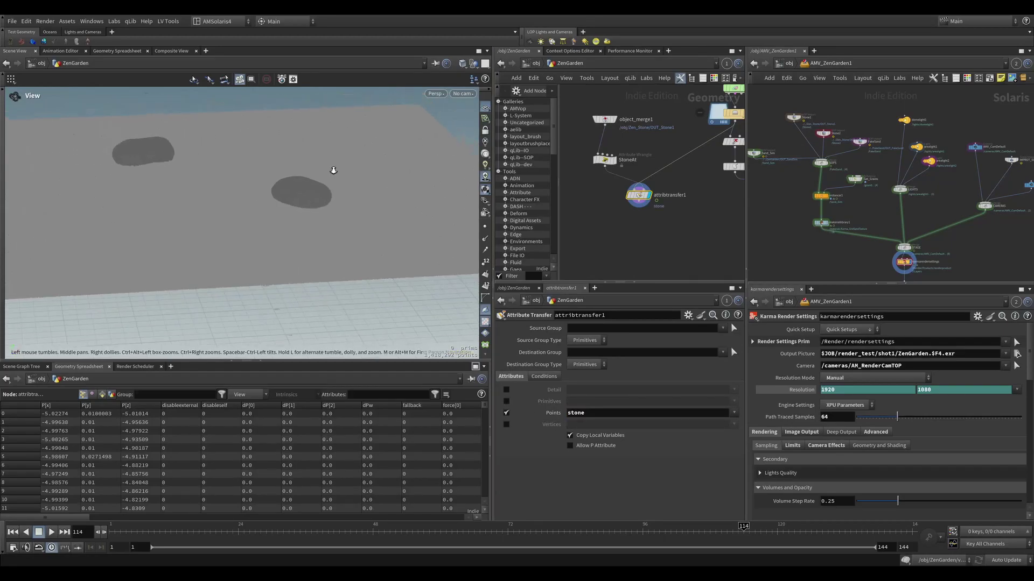
scroll(488, 330, down, 5)
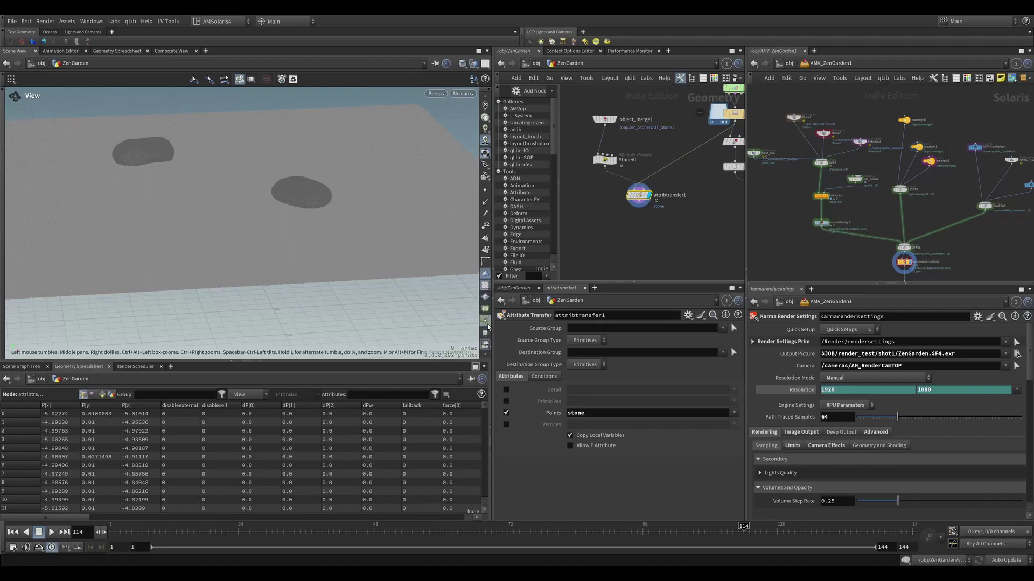
scroll(487, 331, down, 1)
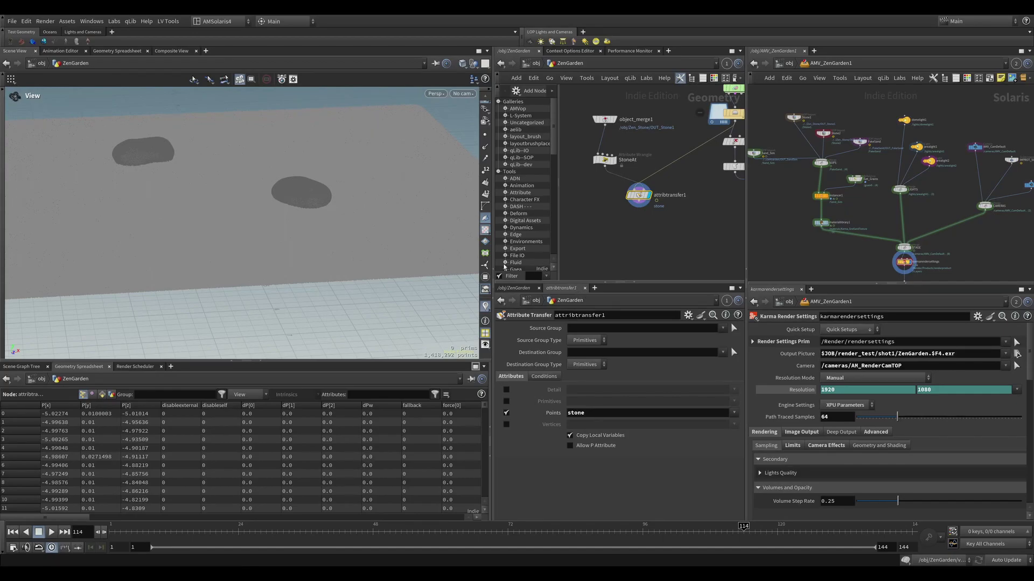
click(425, 214)
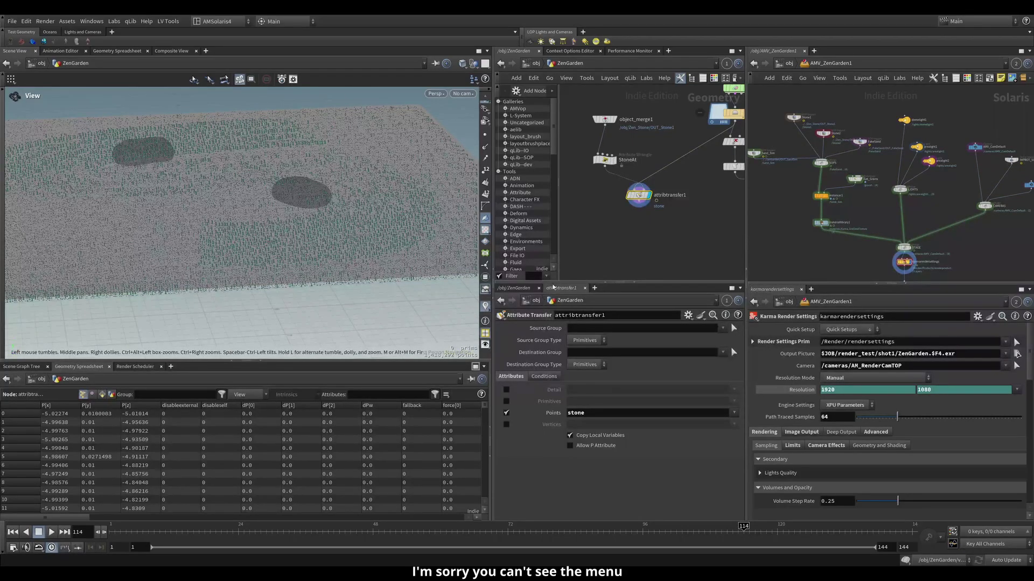
click(547, 249)
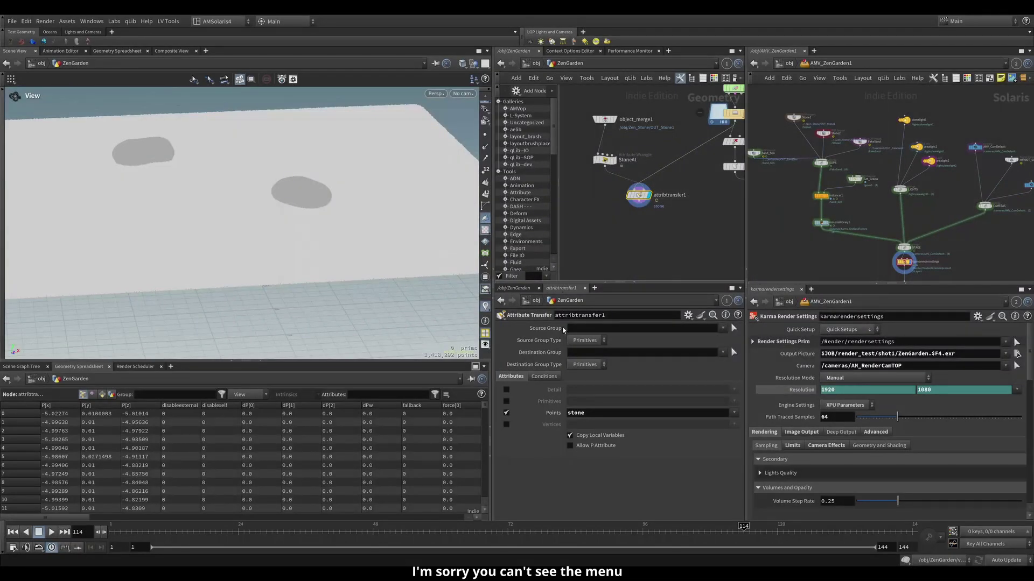
click(554, 302)
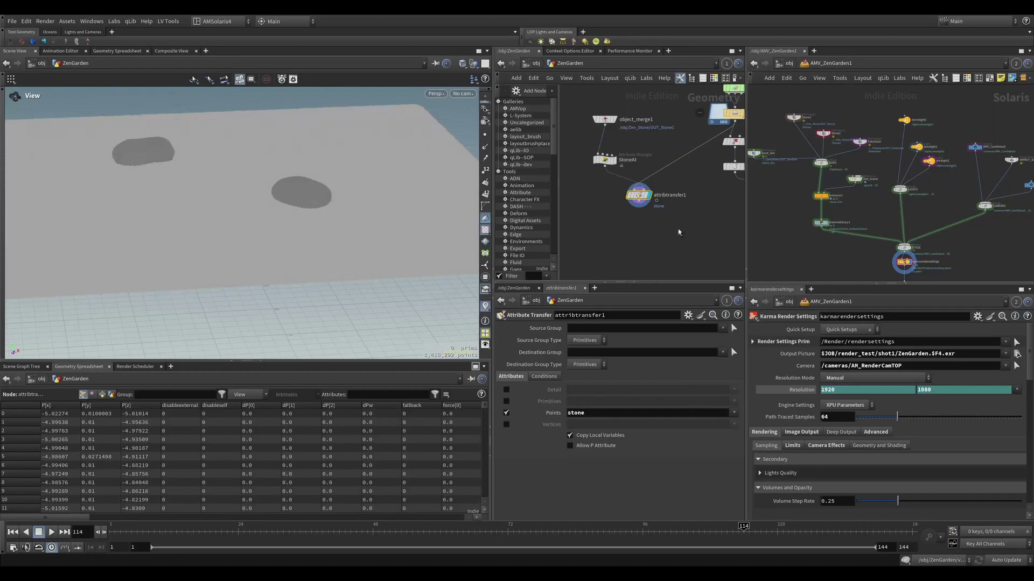
- Set attribtransfer1's distance threshold to 0.1 so the stone attribute transfers only to sand close to the stones
drag(388, 214, 269, 263)
click(544, 376)
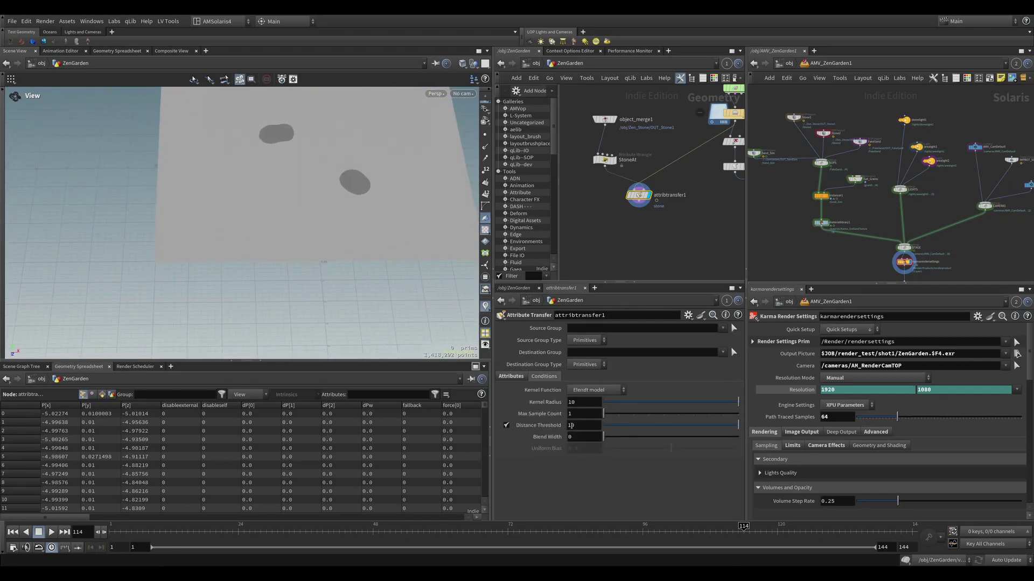
drag(605, 431, 610, 431)
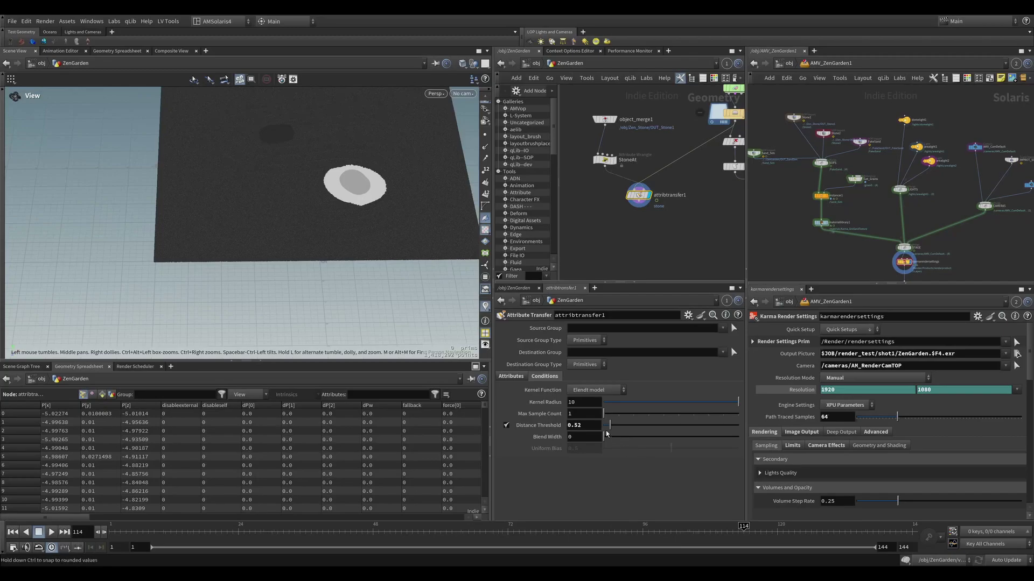
click(604, 426)
click(605, 428)
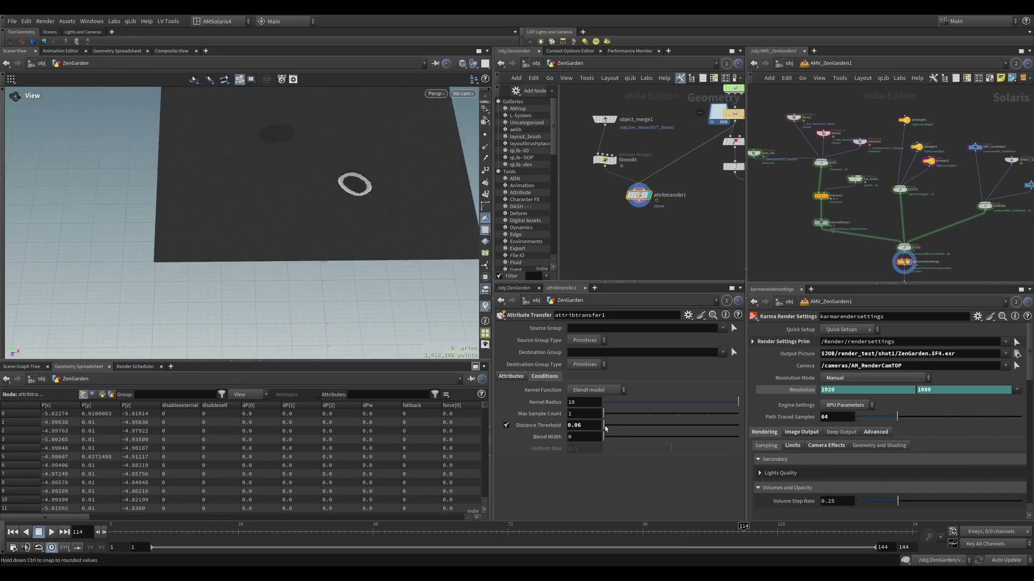
drag(372, 201, 357, 162)
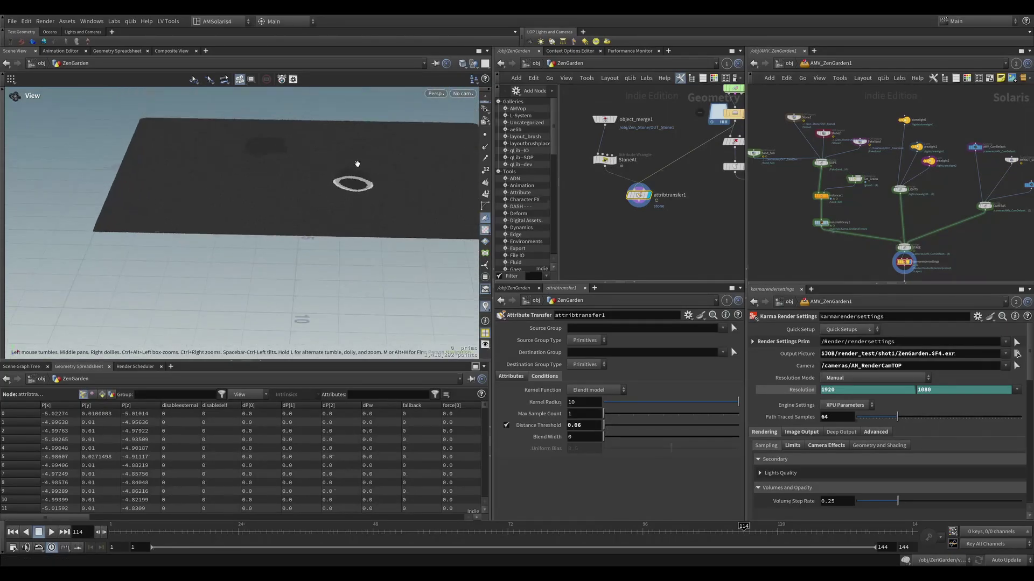
right_drag(357, 163, 457, 219)
drag(458, 219, 379, 205)
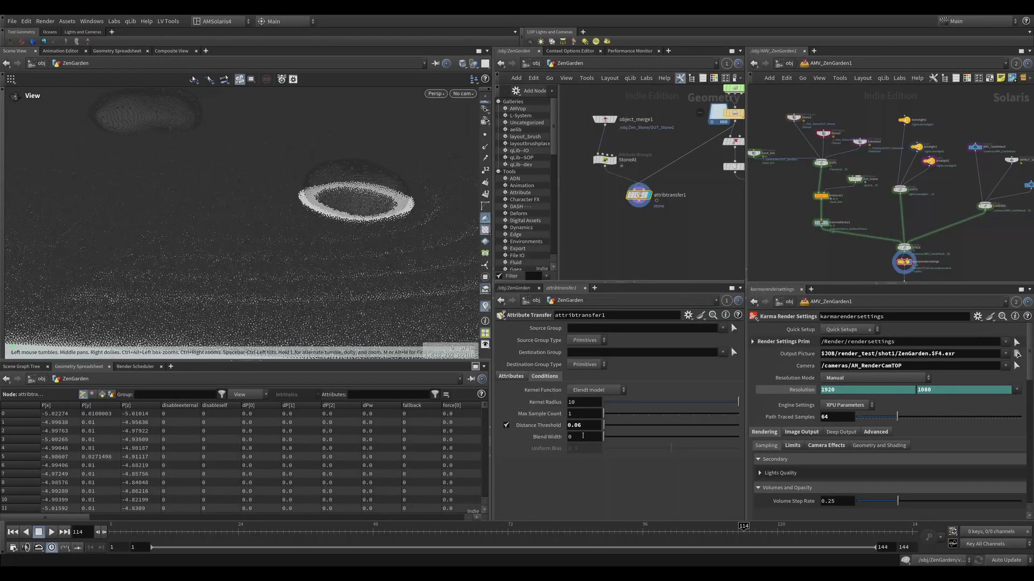
double_click(579, 425)
text(0.1)
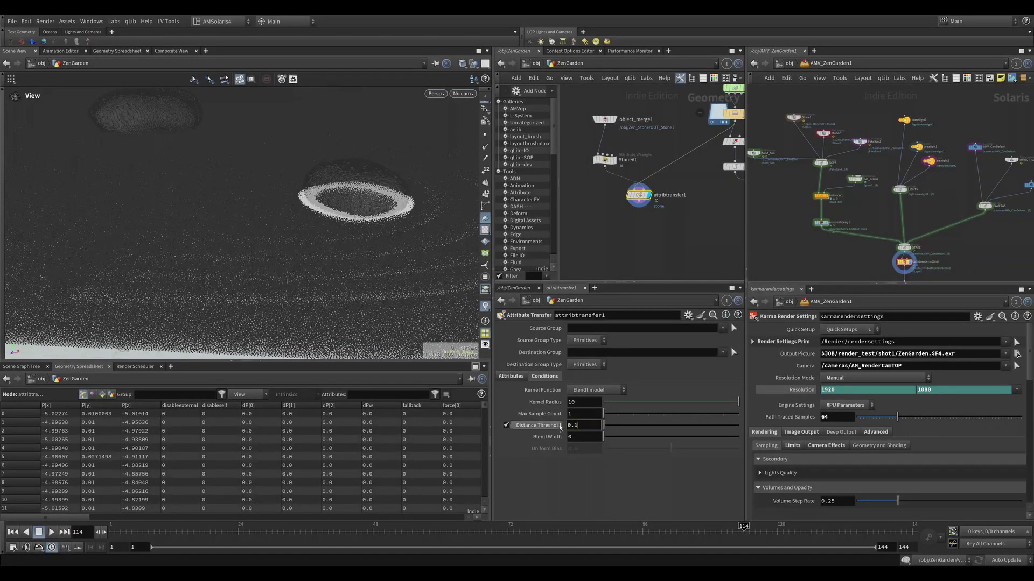
key(Return)
drag(346, 223, 365, 209)
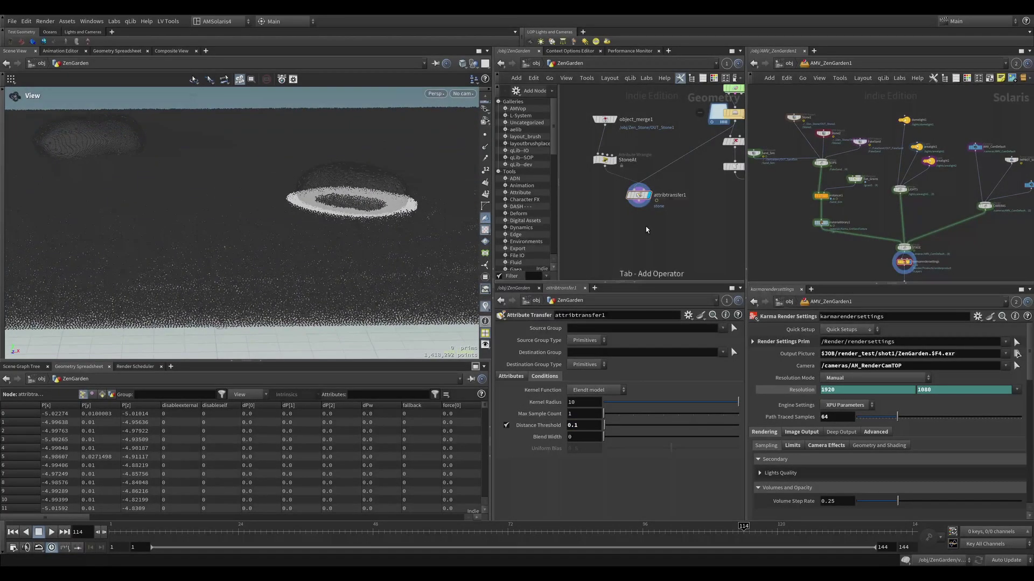
- Add an Attribute Blur node below attribtransfer1 and wire it to the transfer's output
key(Tab)
text(attribute blur)
key(Return)
drag(644, 220, 641, 210)
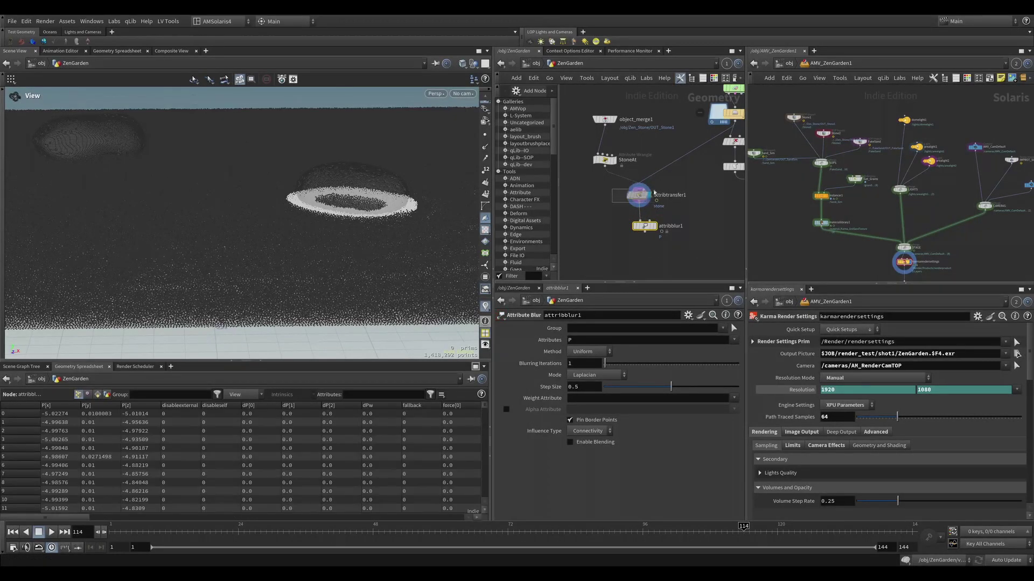
- Examine attribtransfer1's point values in an enlarged geometry spreadsheet sorted by the stone attribute
click(640, 211)
drag(208, 363, 202, 328)
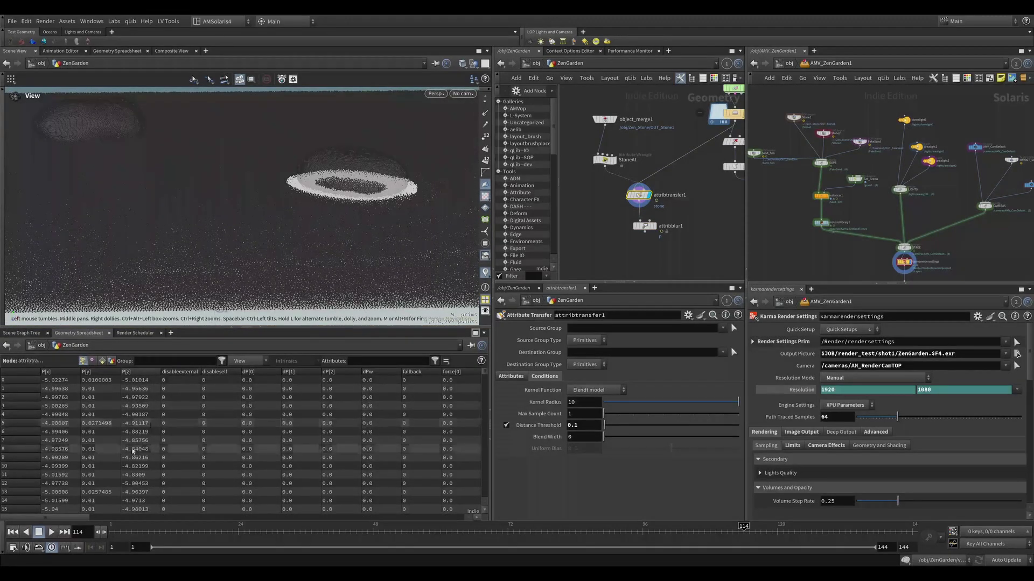
drag(81, 521, 125, 512)
middle_drag(636, 191, 620, 198)
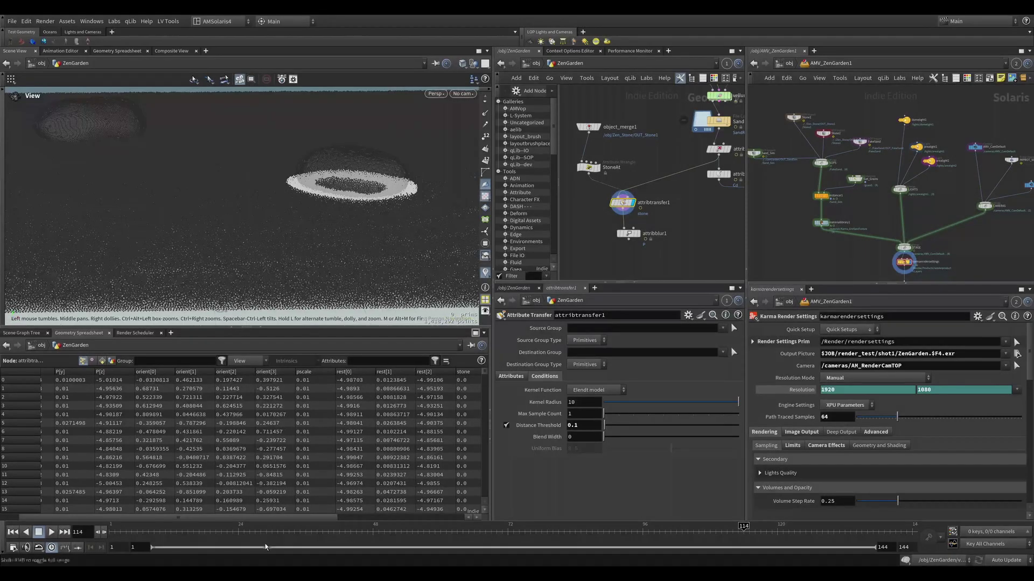
drag(262, 518, 372, 520)
click(328, 373)
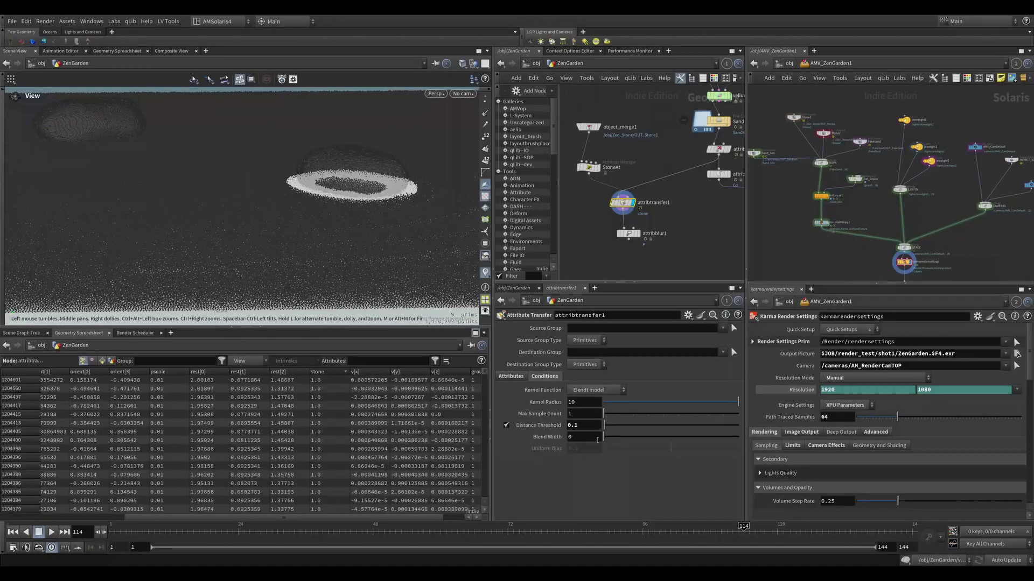
- Set attribtransfer1's blend width to 0.1
drag(603, 439, 612, 440)
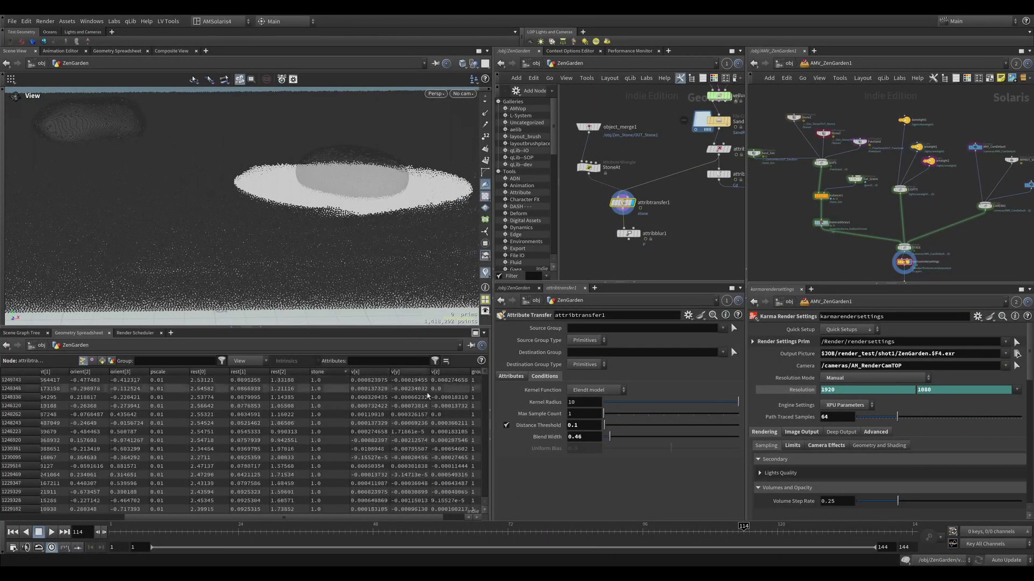
click(486, 380)
drag(487, 380, 484, 375)
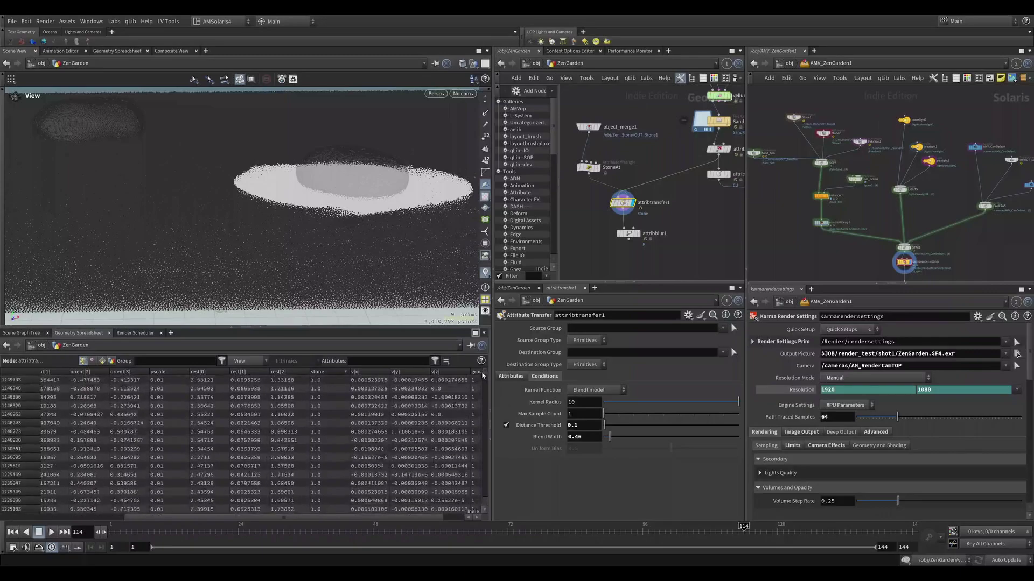
drag(575, 436, 590, 439)
text(1)
key(Return)
drag(352, 198, 372, 232)
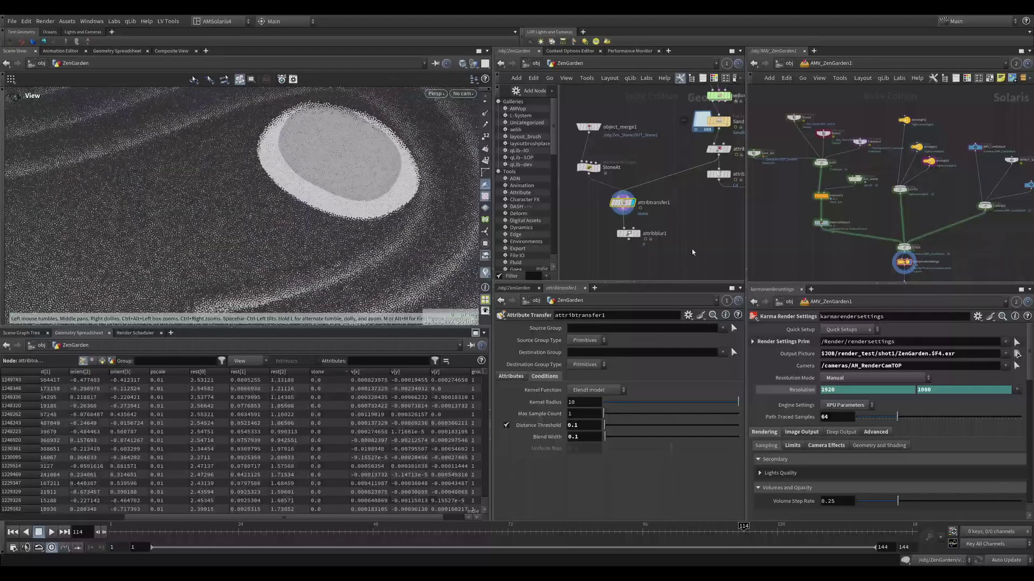
- Display attribblur1 and set it to blur the stone attribute with 10 iterations and the Proximity influence type
click(629, 234)
drag(634, 238, 629, 226)
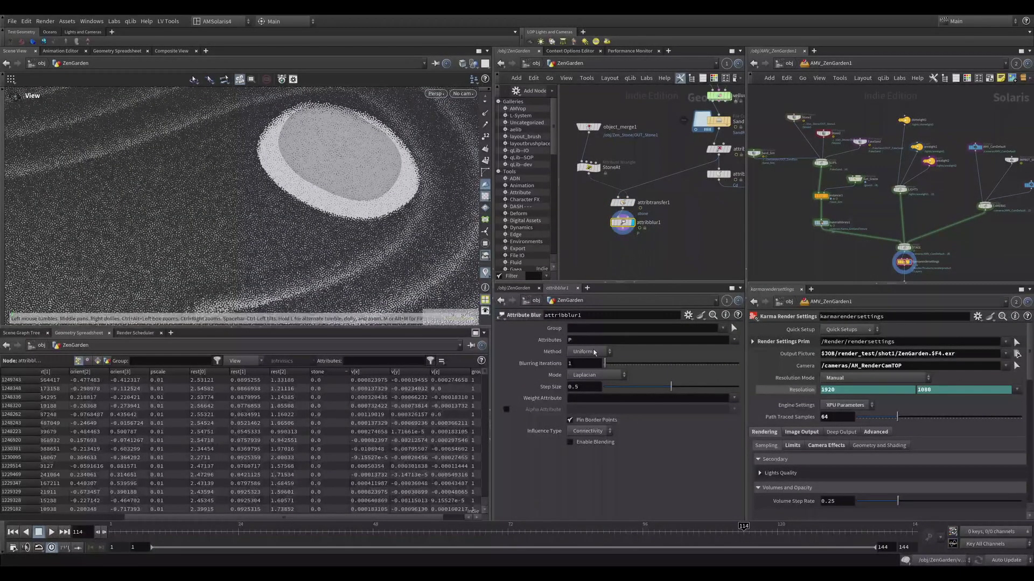
double_click(577, 340)
text(stone)
key(Return)
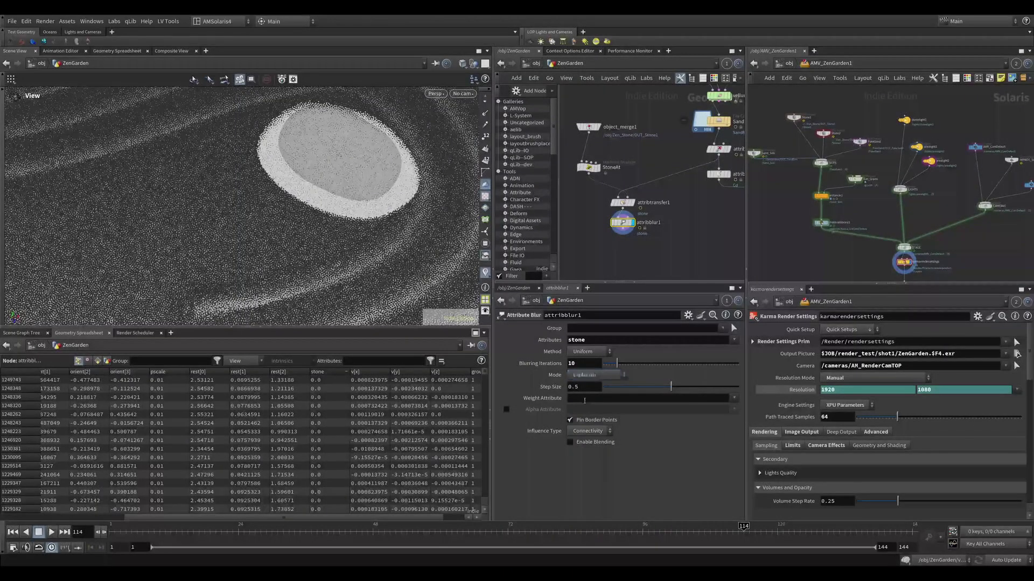
click(588, 431)
click(588, 441)
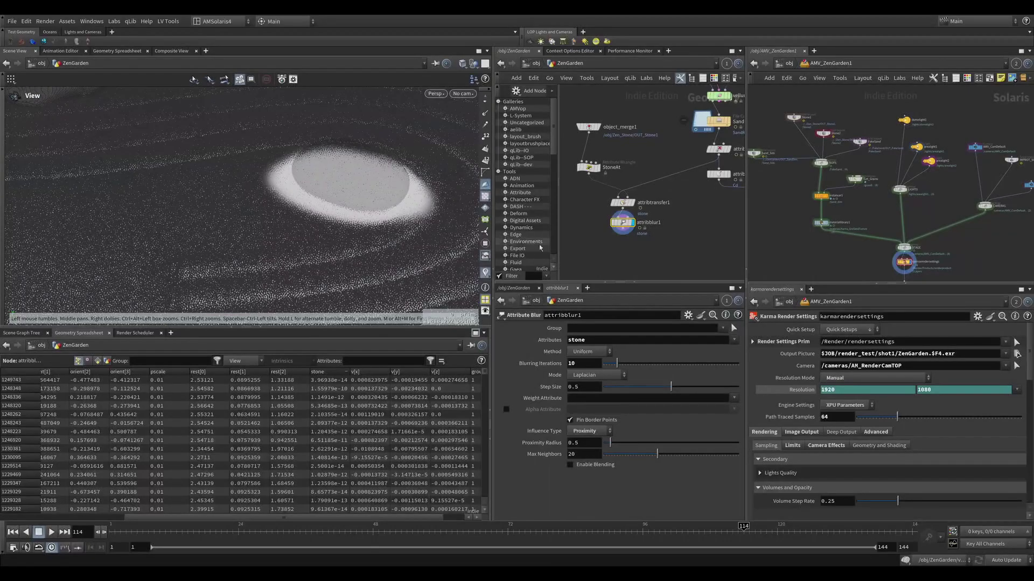
- Reduce attribtransfer1's distance threshold and inspect the blurred stone ring on attribblur1
click(622, 202)
click(598, 424)
key(Return)
click(622, 222)
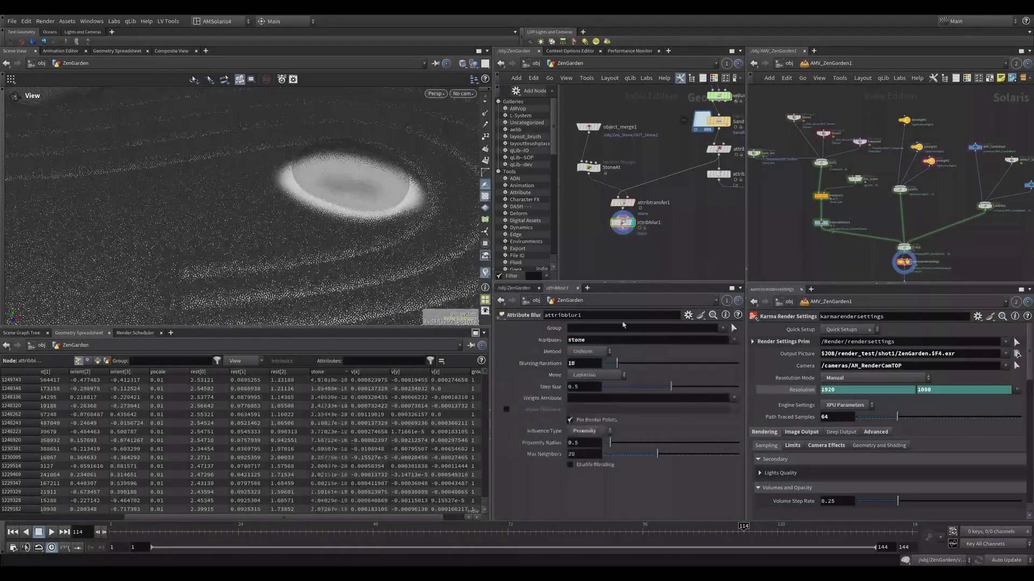
drag(347, 204, 350, 183)
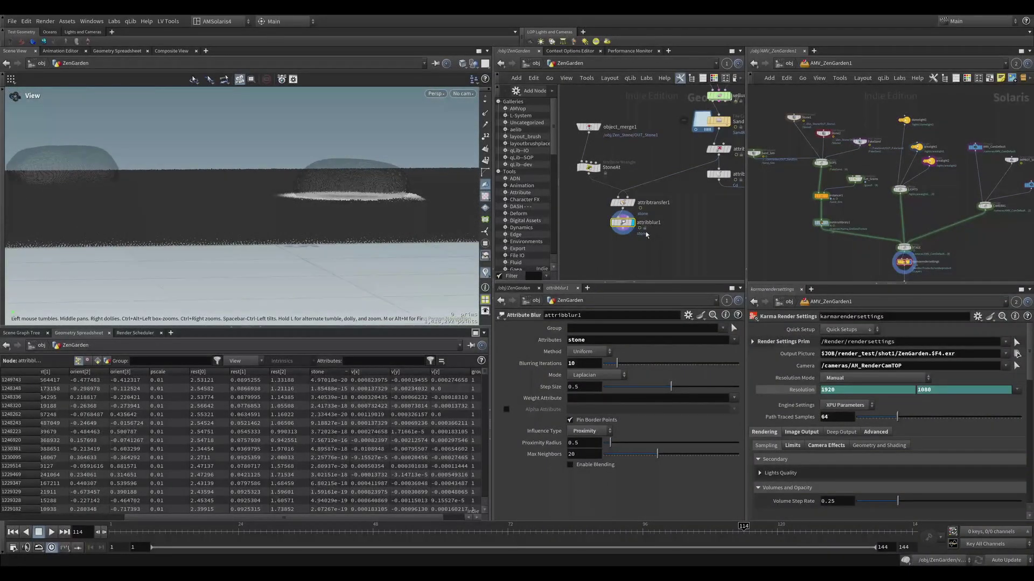
- Add an Attribute VOP below attribblur1, display it and rename it Lift_stone
middle_drag(646, 234, 673, 219)
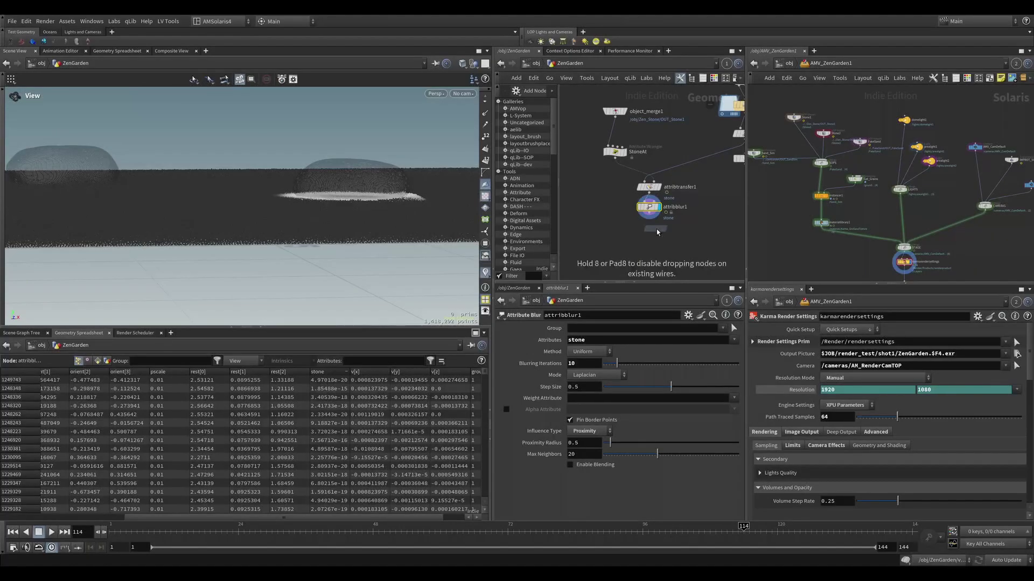
click(649, 234)
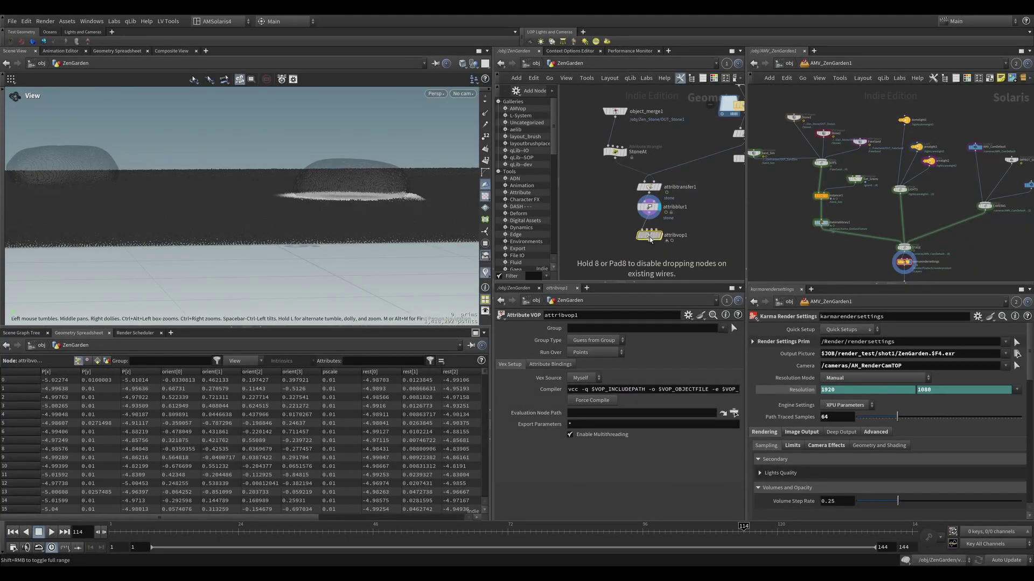
click(675, 233)
double_click(674, 233)
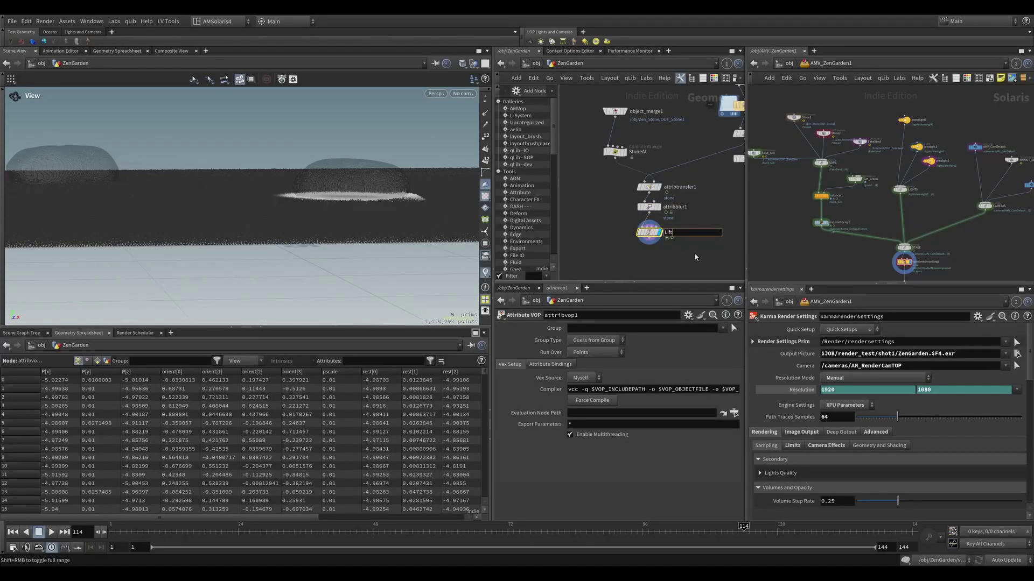
text(Lift_stone)
key(Return)
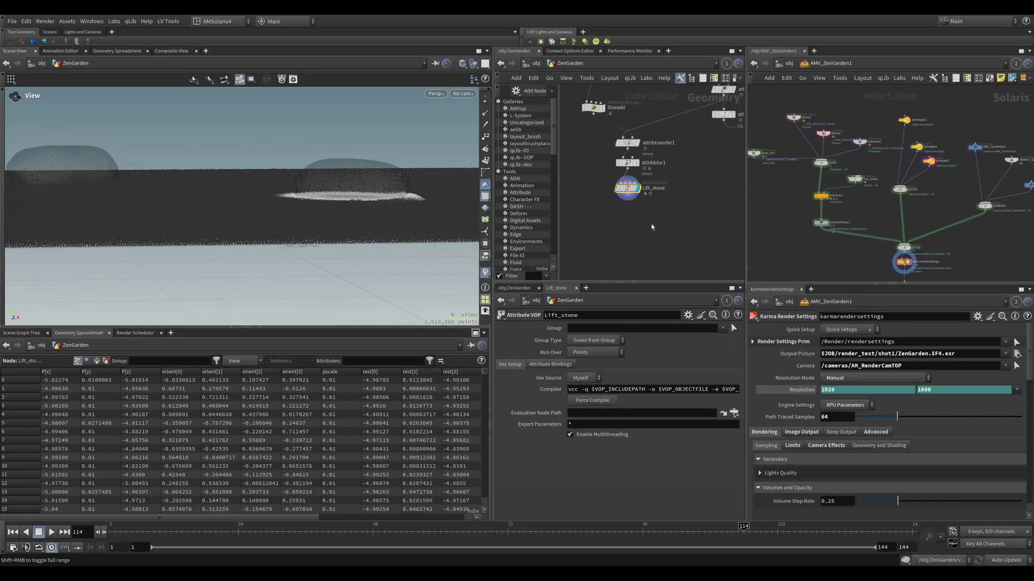
- Open Lift_stone's VEX network, move the global parameters node away from the output and enlarge the network pane
double_click(623, 188)
click(602, 162)
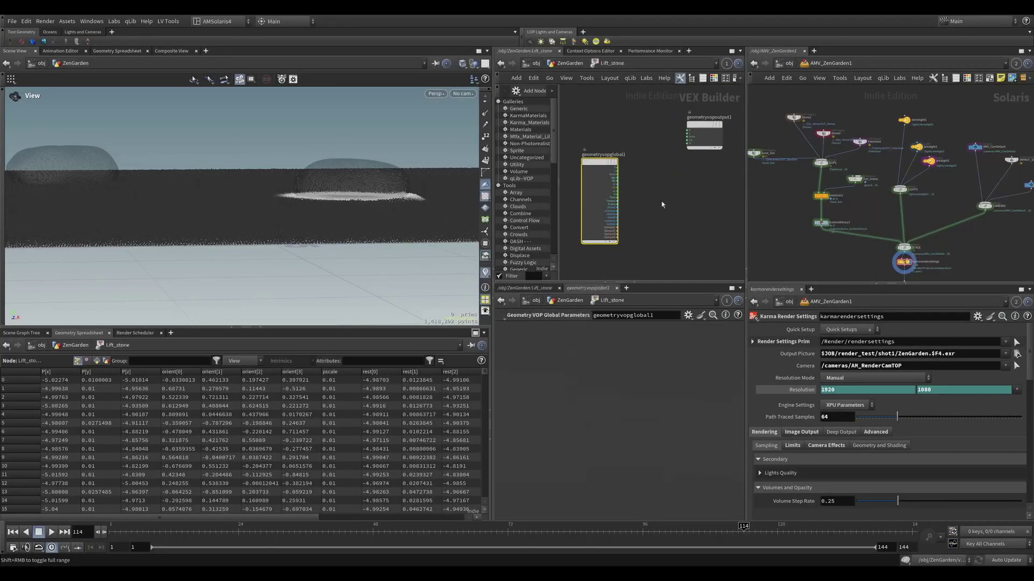
drag(602, 162, 571, 125)
middle_drag(618, 156, 653, 184)
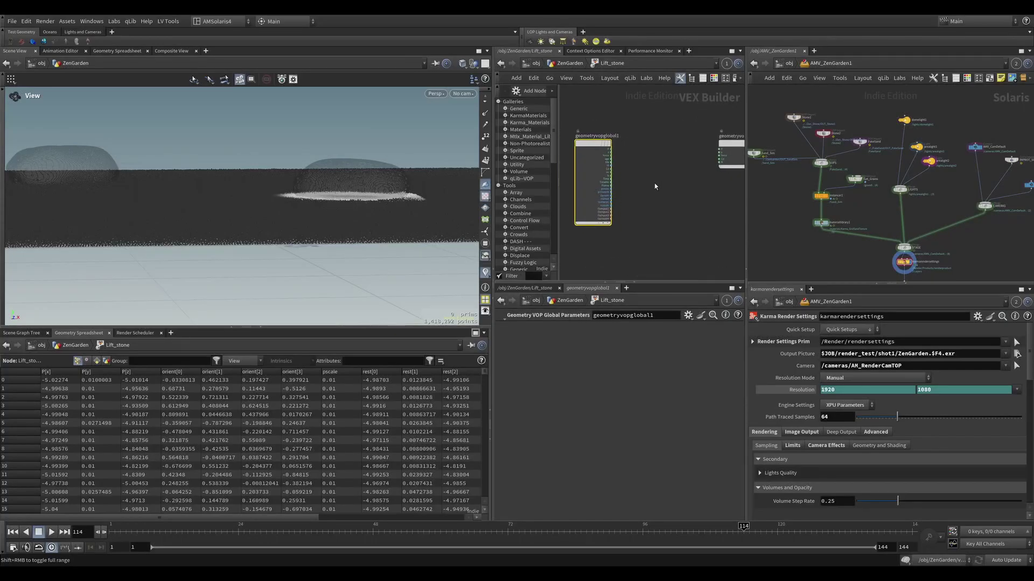
click(748, 303)
middle_drag(728, 253, 648, 253)
drag(678, 283, 680, 329)
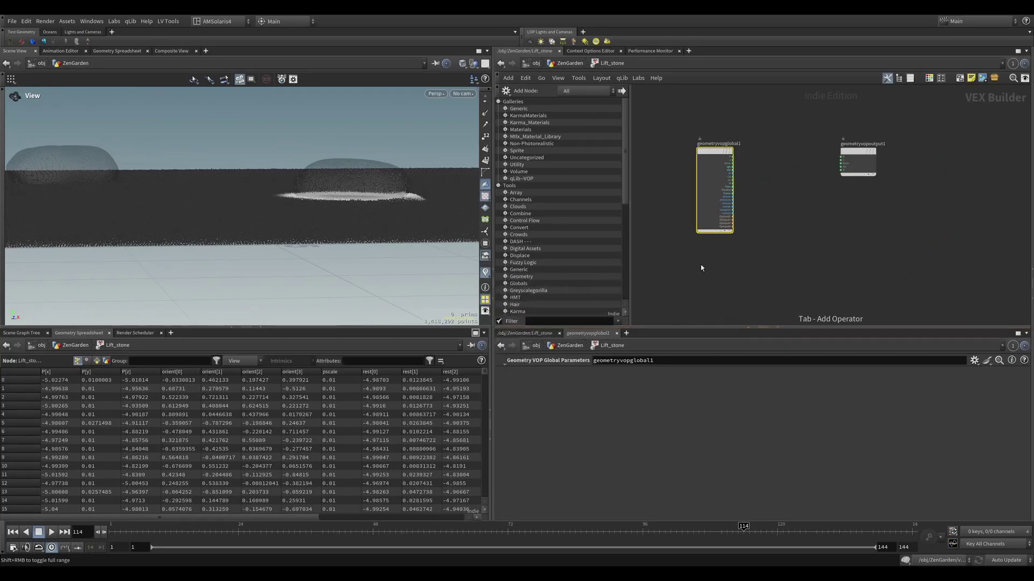
- Add a Bind node with the name stone and place it directly below the global parameters node
key(Return)
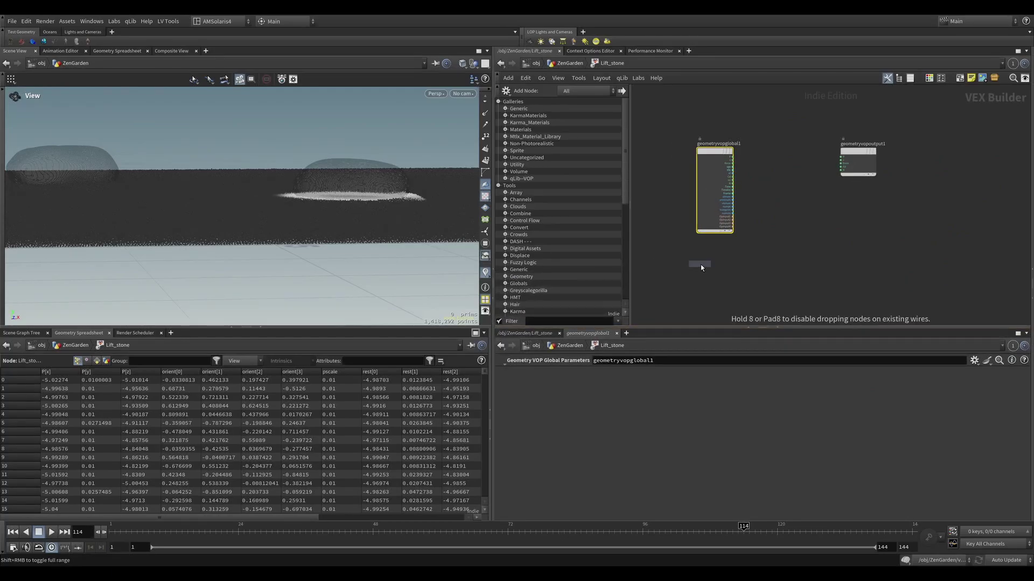
click(701, 266)
double_click(634, 372)
text(stone)
key(Return)
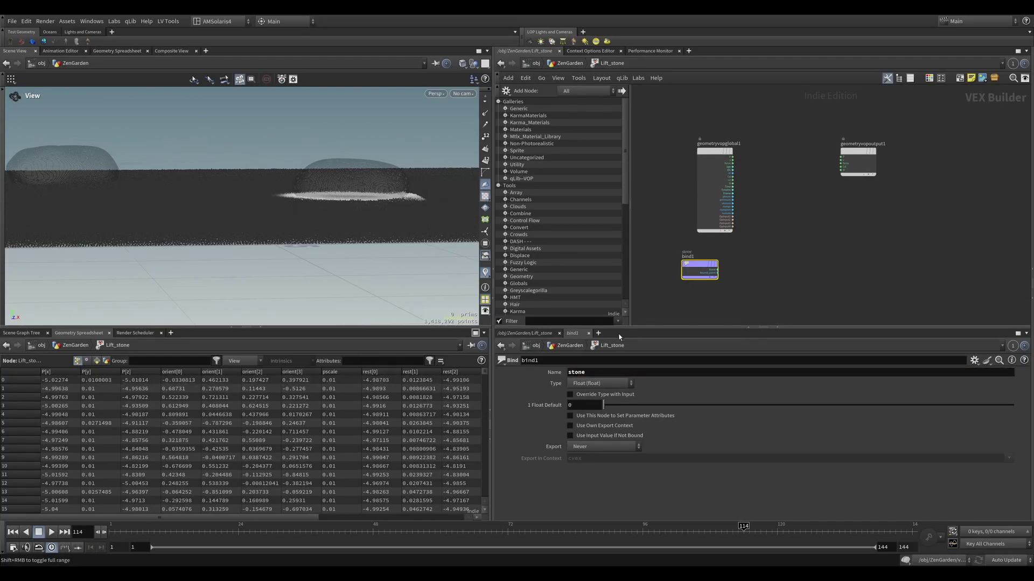
drag(689, 265, 704, 255)
shift+click(713, 200)
drag(713, 199, 684, 171)
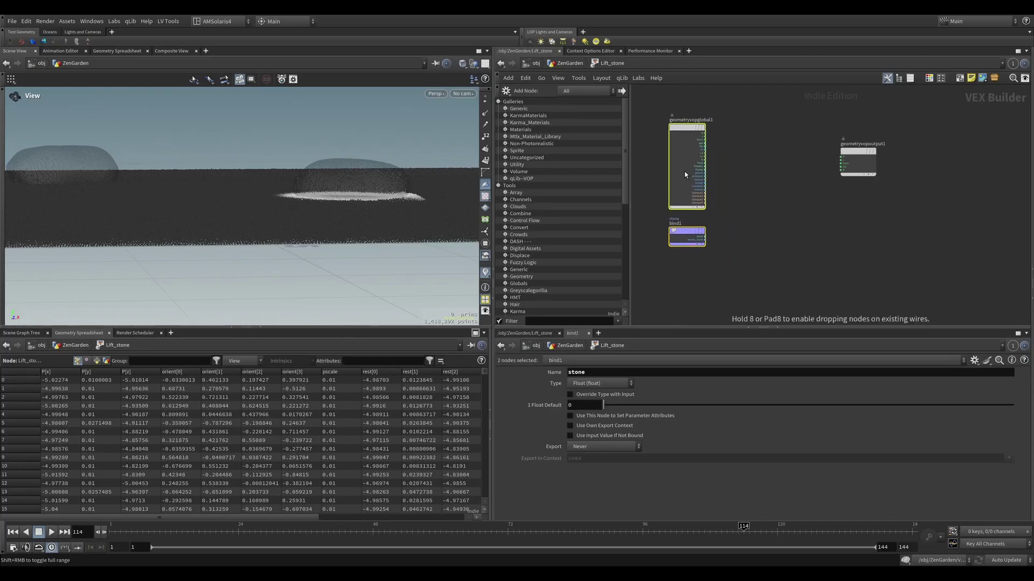
- Add a Vector to Float node and a Float to Vector node between the global parameters and the output
click(735, 206)
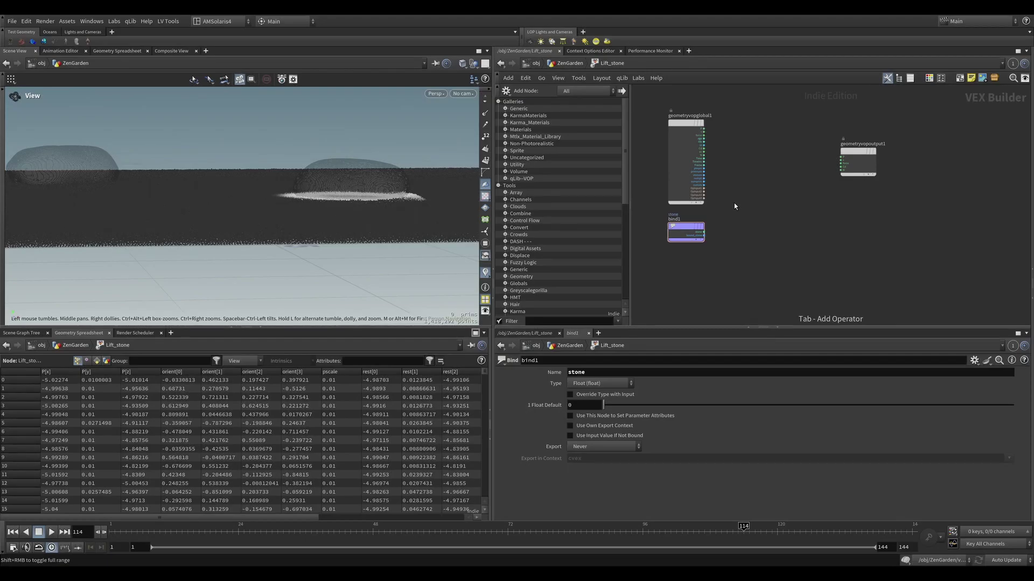
key(v)
click(735, 206)
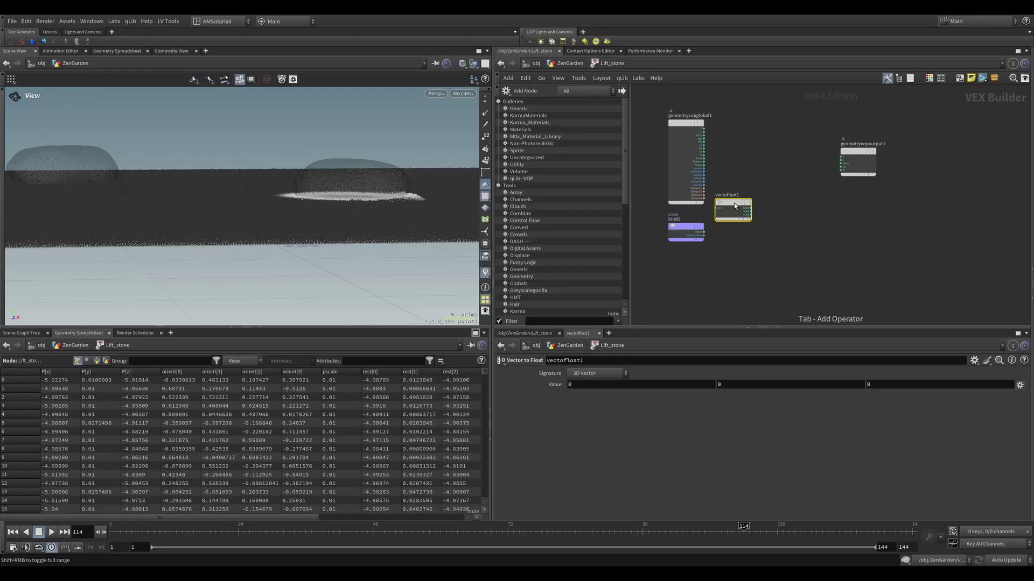
click(735, 206)
drag(735, 206, 771, 158)
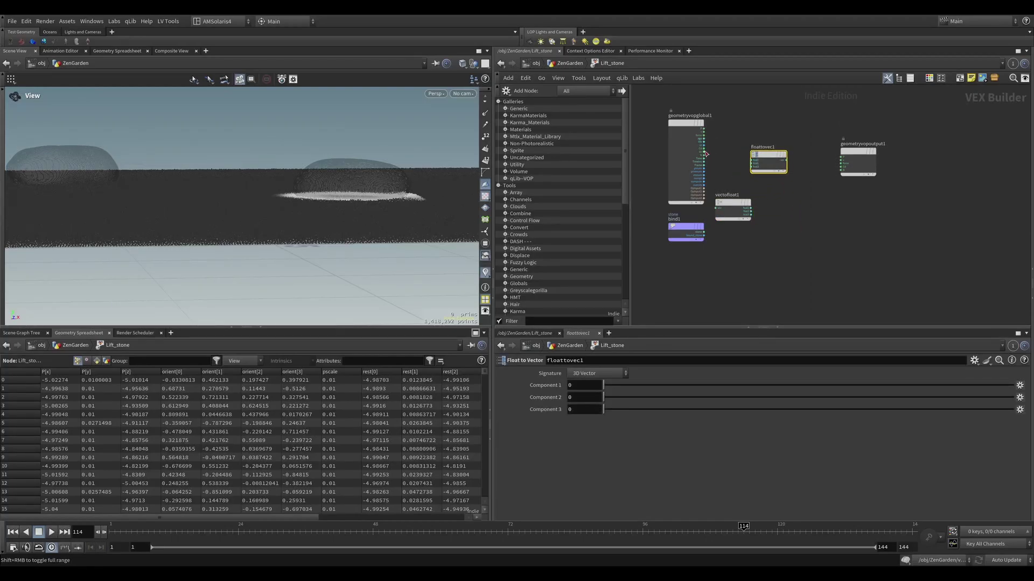
- Wire global P into vectofloat1, its three components into floattovec1, and floattovec1 into the output's P
drag(704, 128, 715, 208)
drag(768, 160, 860, 144)
scroll(744, 223, up, 2)
drag(719, 258, 792, 162)
drag(677, 162, 635, 162)
middle_drag(727, 185, 786, 192)
mouse_move(854, 174)
mouse_down()
mouse_move(821, 168)
mouse_move(854, 167)
mouse_up()
click(821, 168)
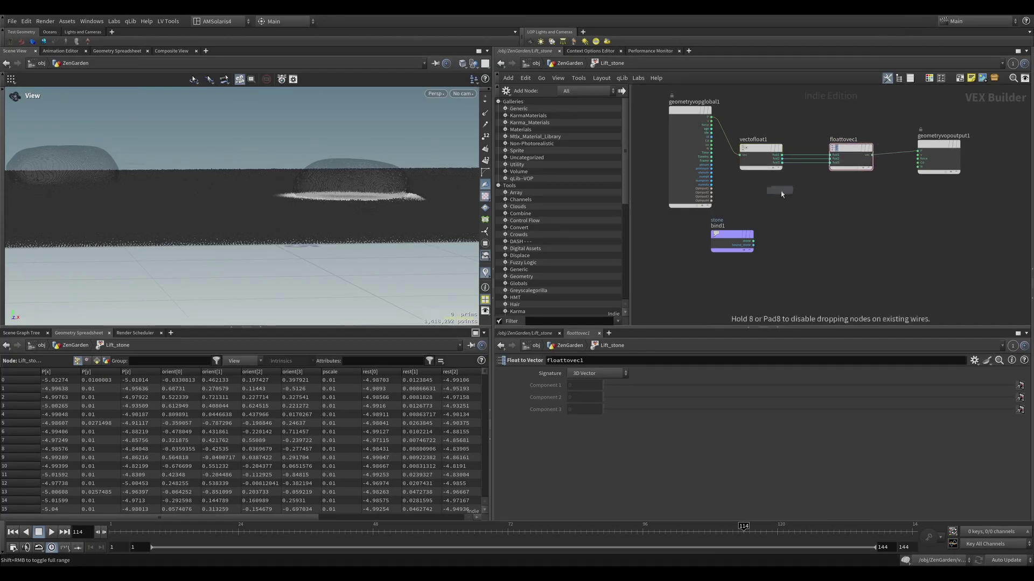
- Add an Add node that sums vectofloat1's second component and the bound stone value, and wire its result into floattovec1's second component
click(784, 211)
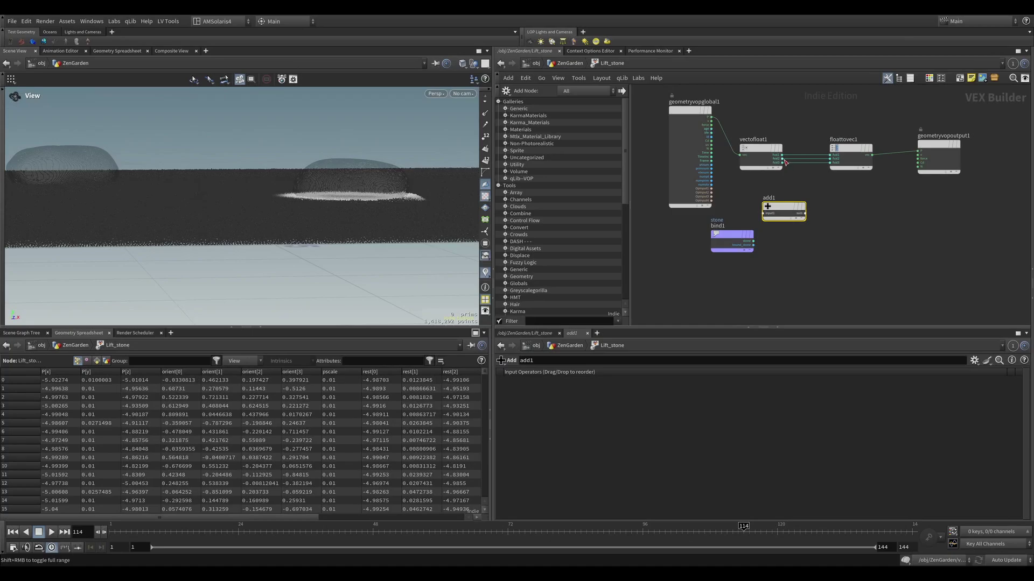
drag(788, 181, 829, 169)
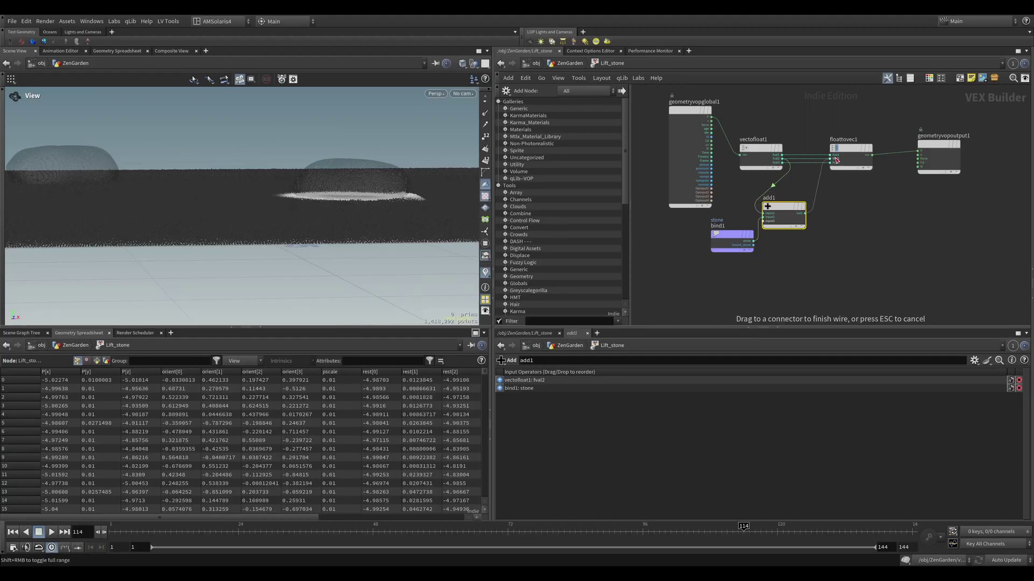
drag(835, 160, 834, 159)
drag(355, 203, 335, 236)
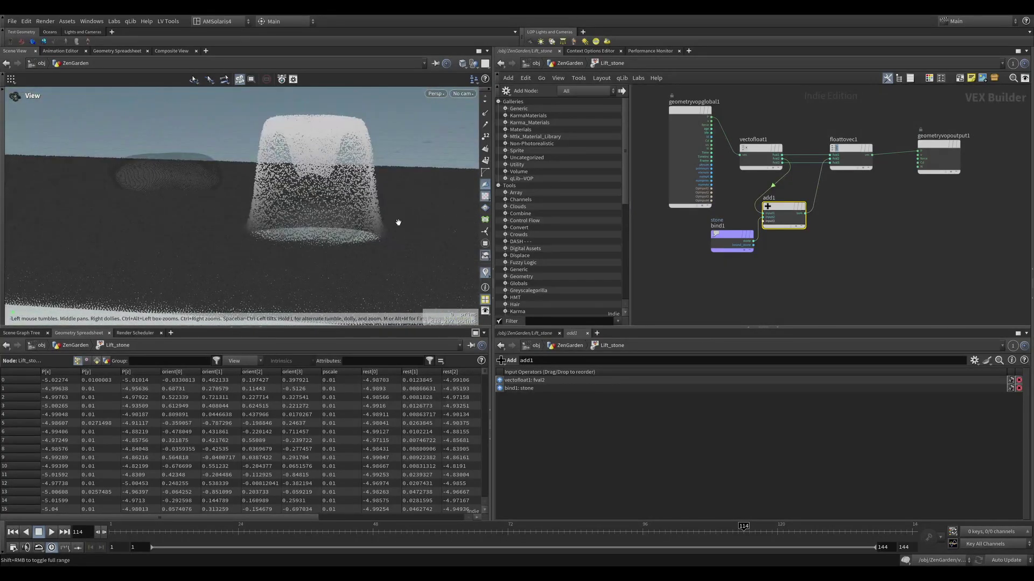
middle_drag(832, 238, 870, 236)
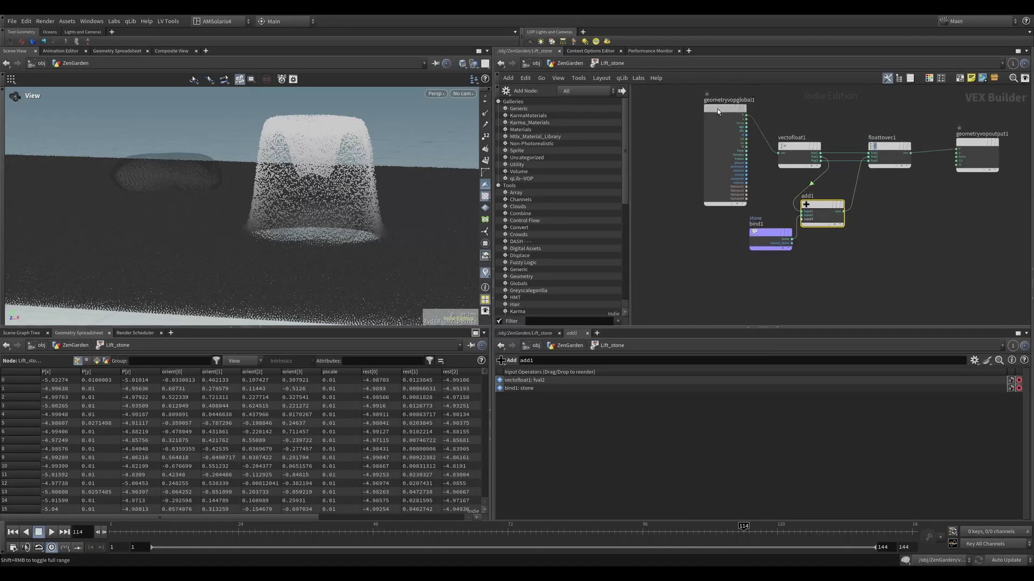
- Spread the VOP nodes apart and multiply the stone value by a new Parameter node before it enters add1
drag(718, 108, 644, 109)
drag(797, 147, 723, 146)
drag(766, 232, 730, 224)
drag(821, 205, 807, 189)
click(731, 225)
drag(731, 225, 689, 248)
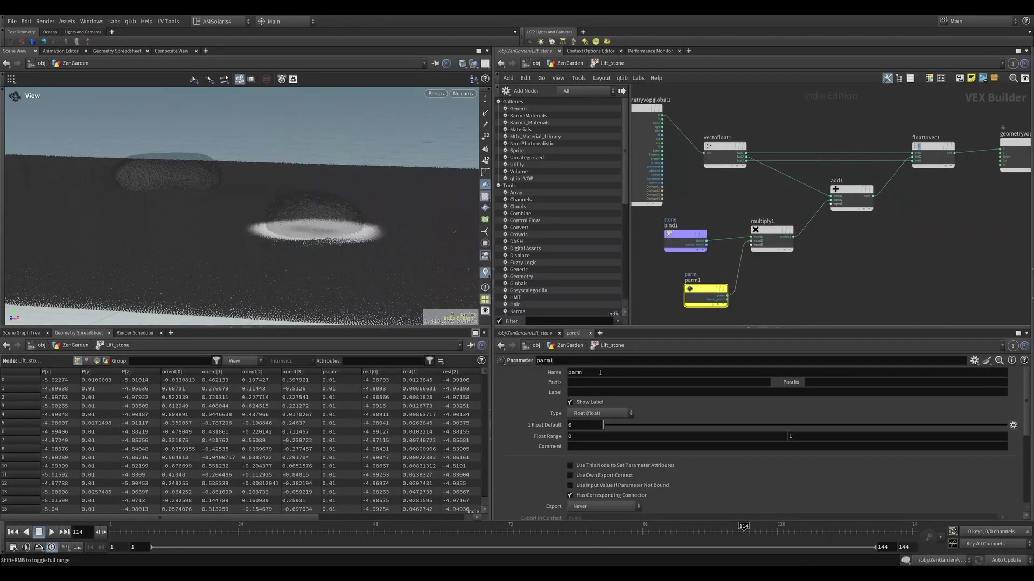
- Name the parameter lift_scale and label it Lift Scale
drag(600, 373, 236, 359)
text(lifyt)
key(BackSpace)
key(BackSpace)
text(t_scale)
key(Tab)
text(Li)
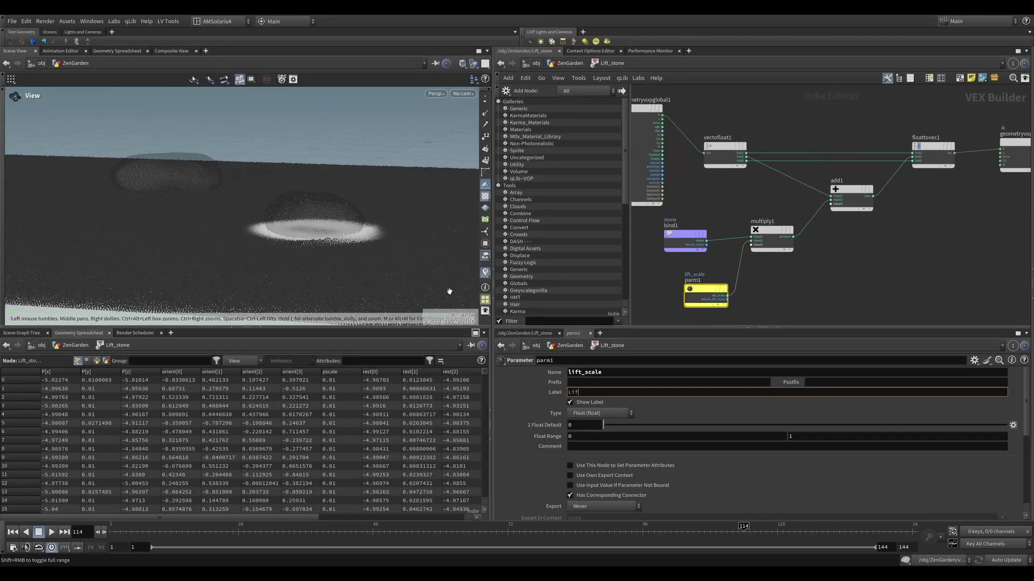
text(ft Scale)
key(Return)
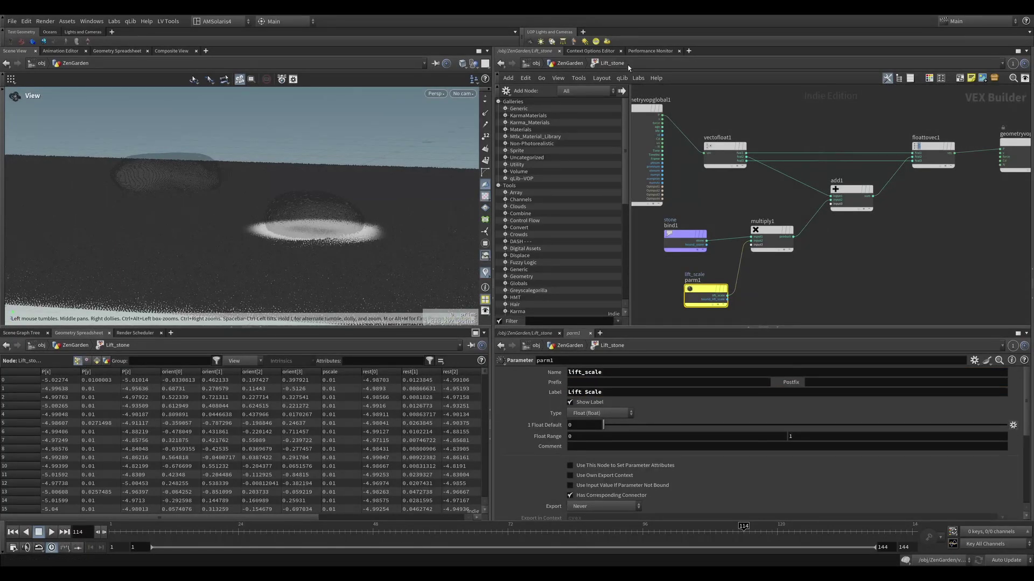
- Return to the ZenGarden network and set Lift_stone's Lift Scale to 0.09
click(576, 64)
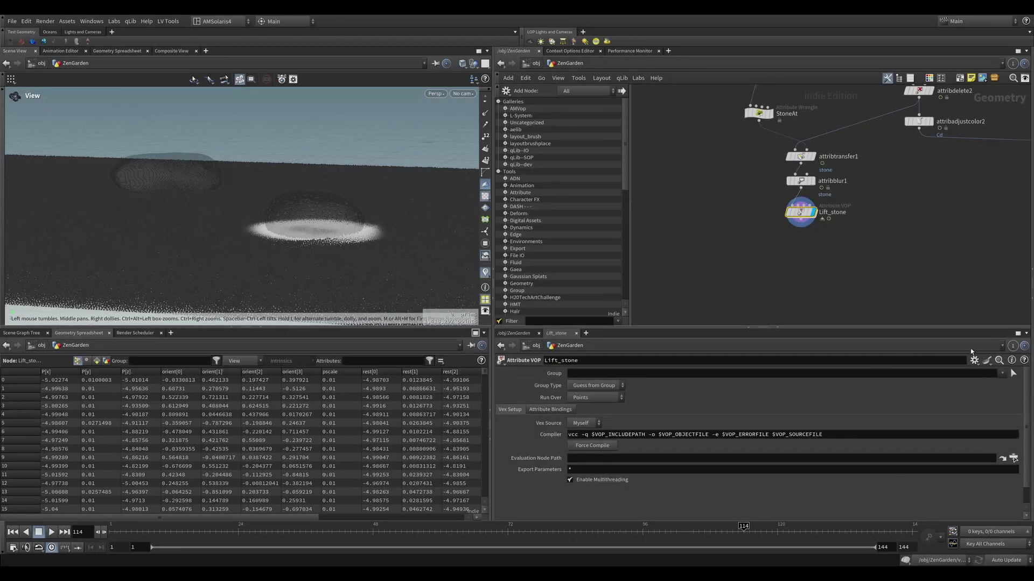
drag(951, 327, 950, 279)
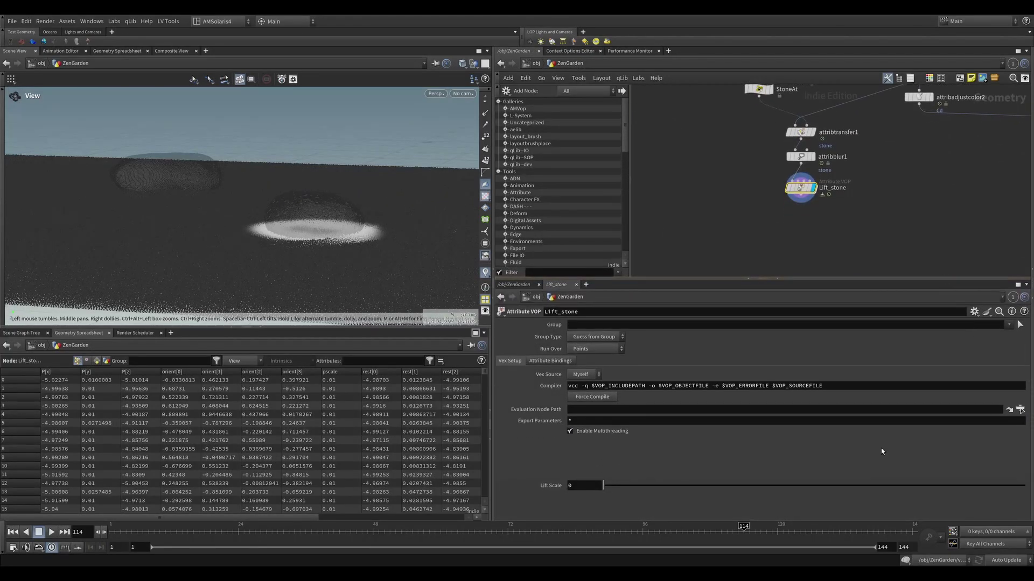
drag(606, 486, 637, 496)
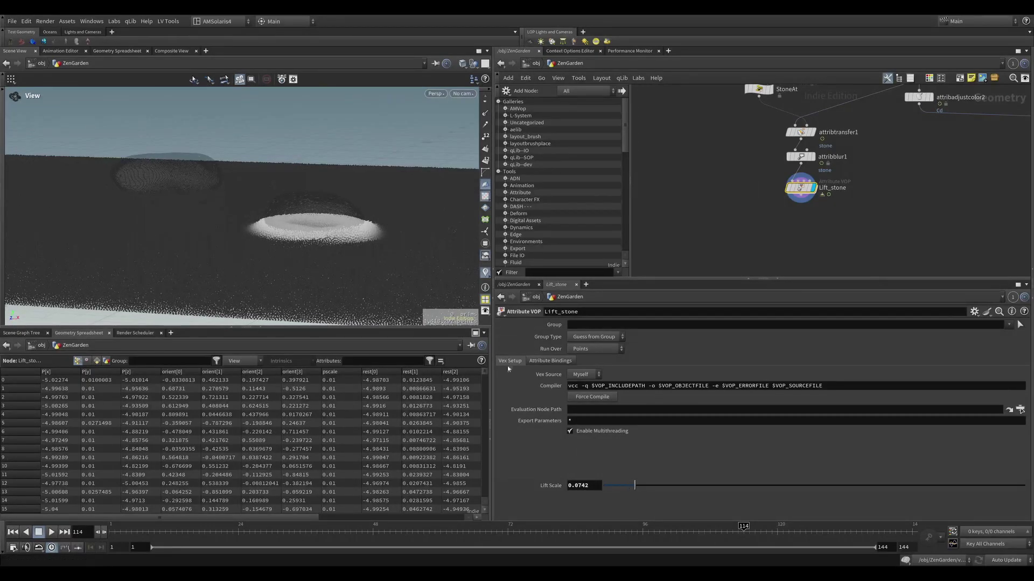
drag(397, 254, 405, 288)
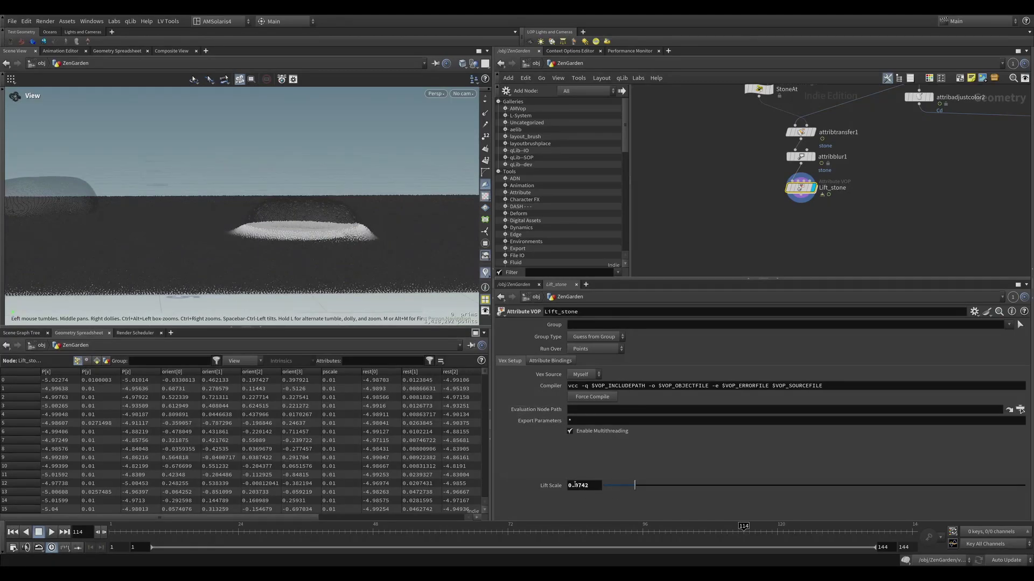
drag(575, 485, 603, 487)
text(09)
key(Return)
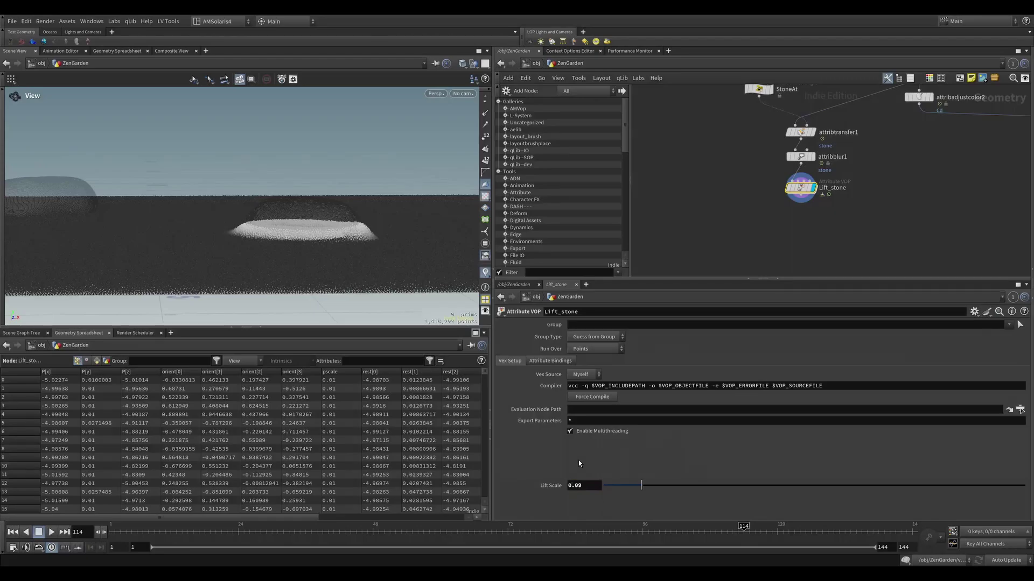
- Set attribblur1's blurring iterations to 20 and its step size to 0.8804
drag(391, 236, 338, 252)
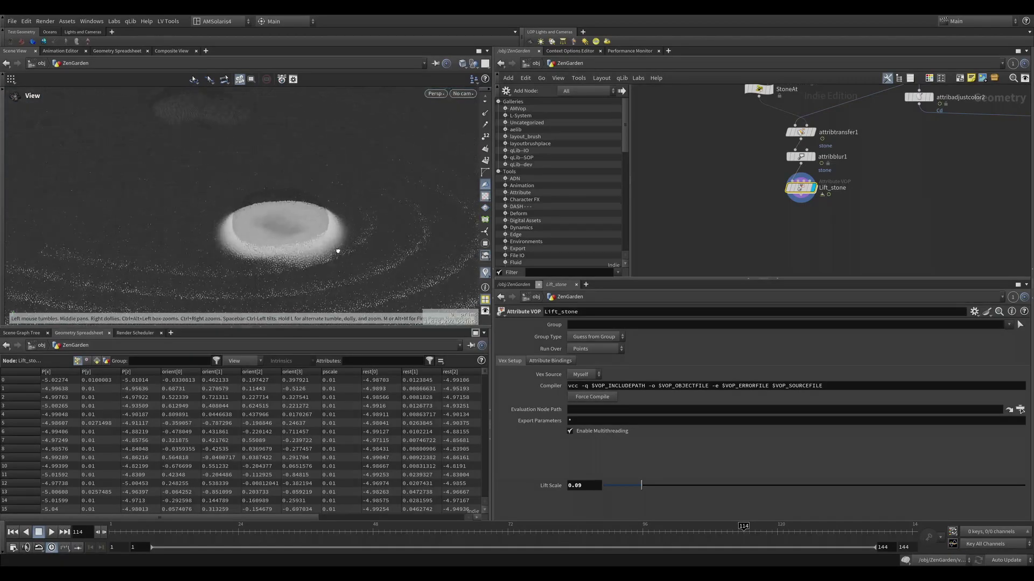
click(801, 157)
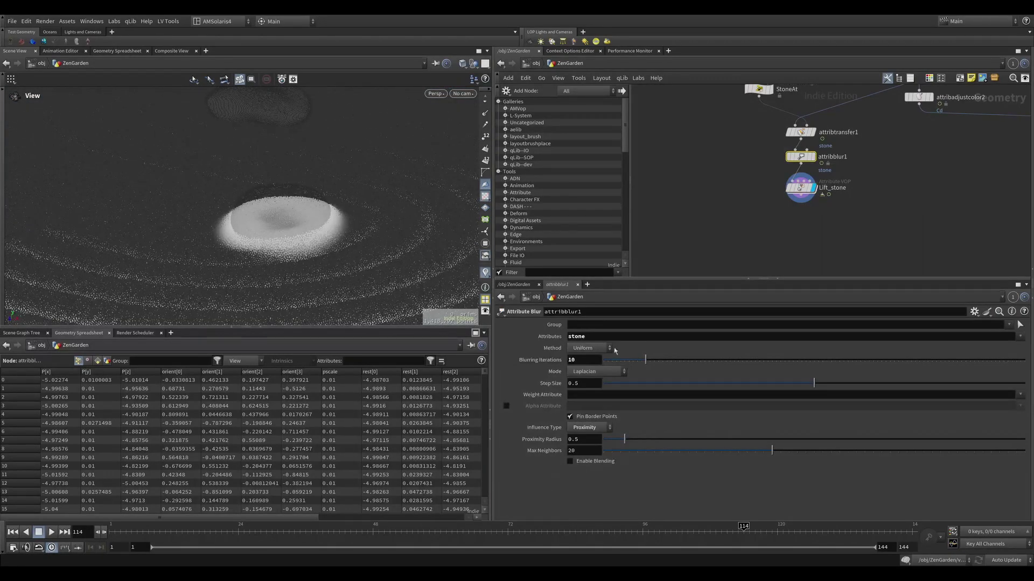
double_click(573, 361)
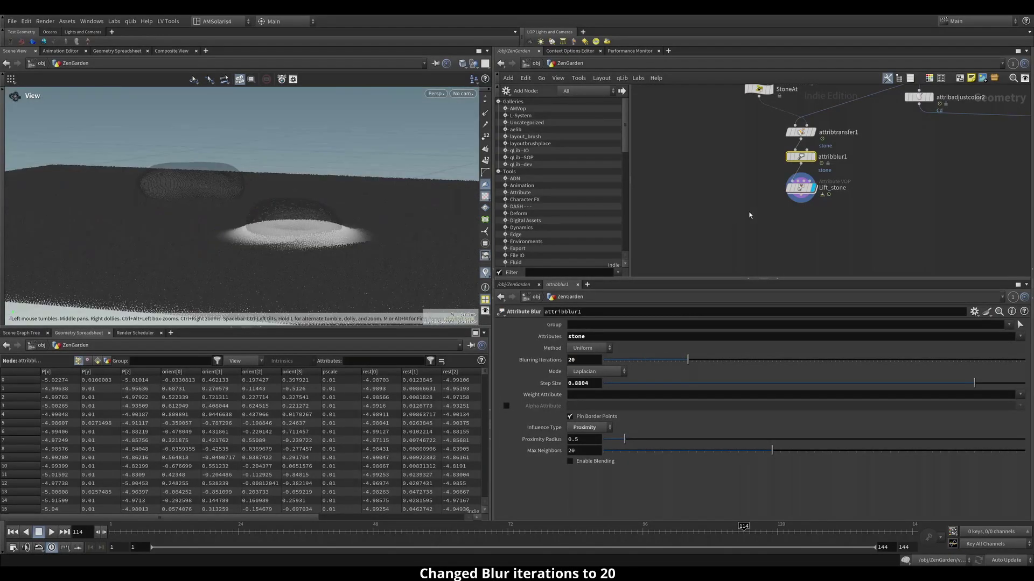
- Feed attribadjustcolor2 from Lift_stone, move it beside that branch and display the recolored sand
click(799, 189)
scroll(784, 195, up, 4)
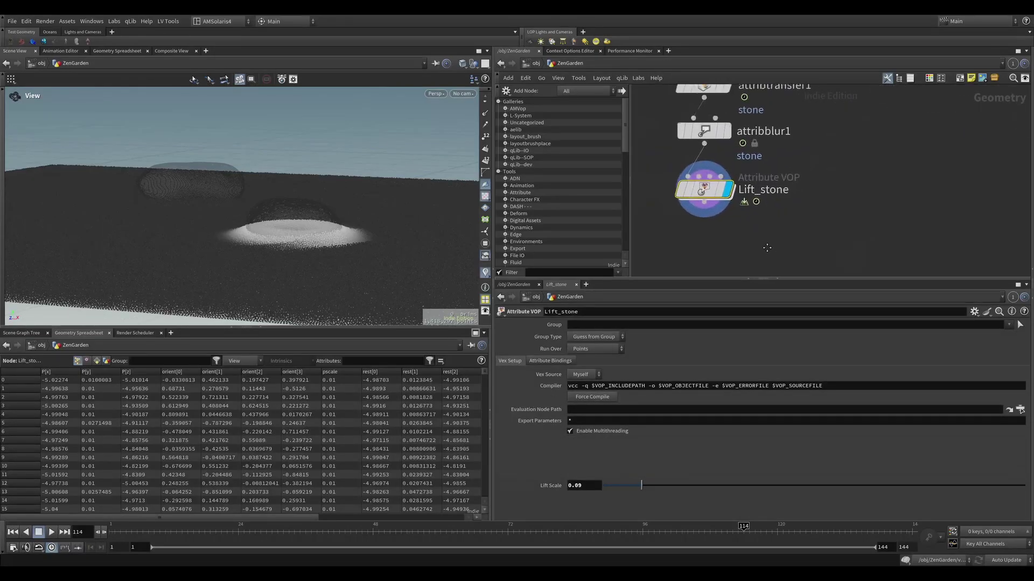
scroll(793, 218, down, 8)
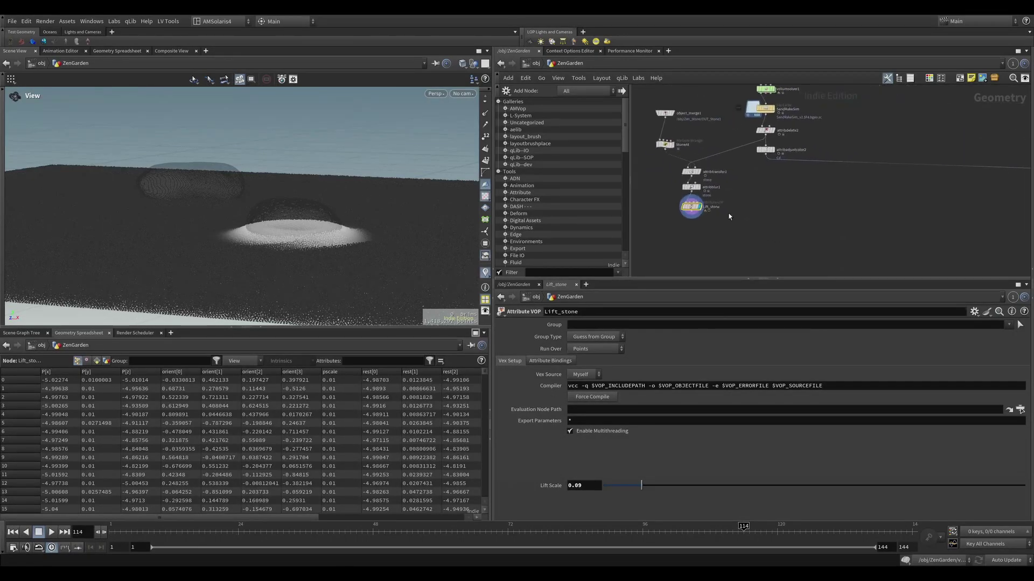
drag(765, 150, 775, 192)
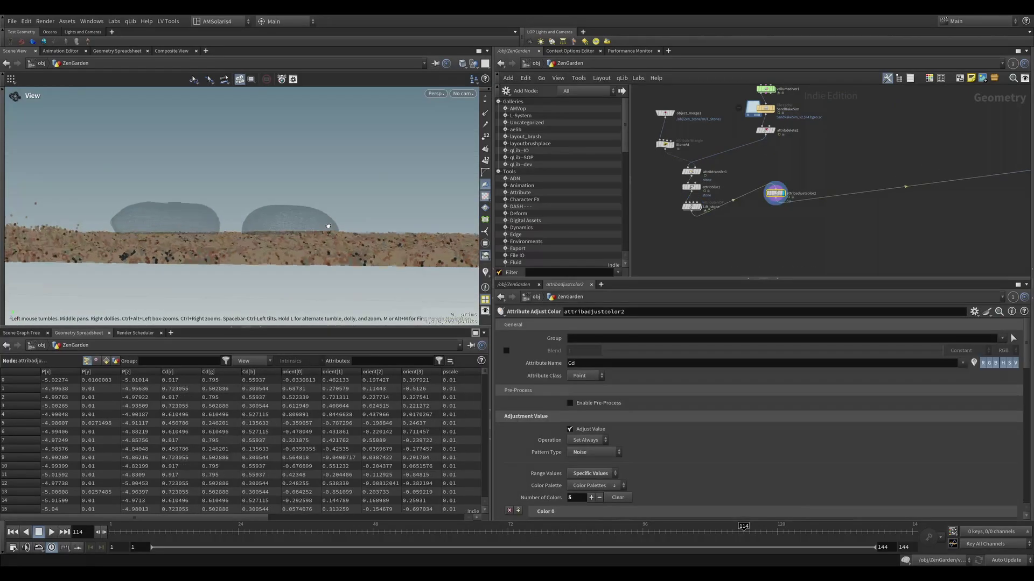
drag(363, 231, 319, 230)
scroll(819, 252, up, 1)
- Set the display flag on OUT_SandSim and open the AMV_ZenGarden1 LOP network
middle_drag(818, 252, 638, 176)
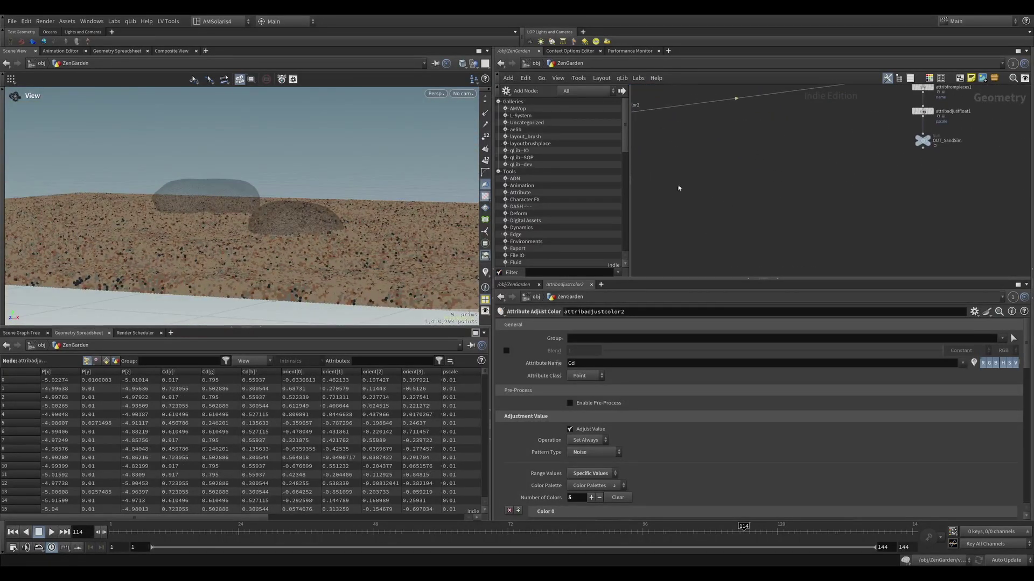
key(u)
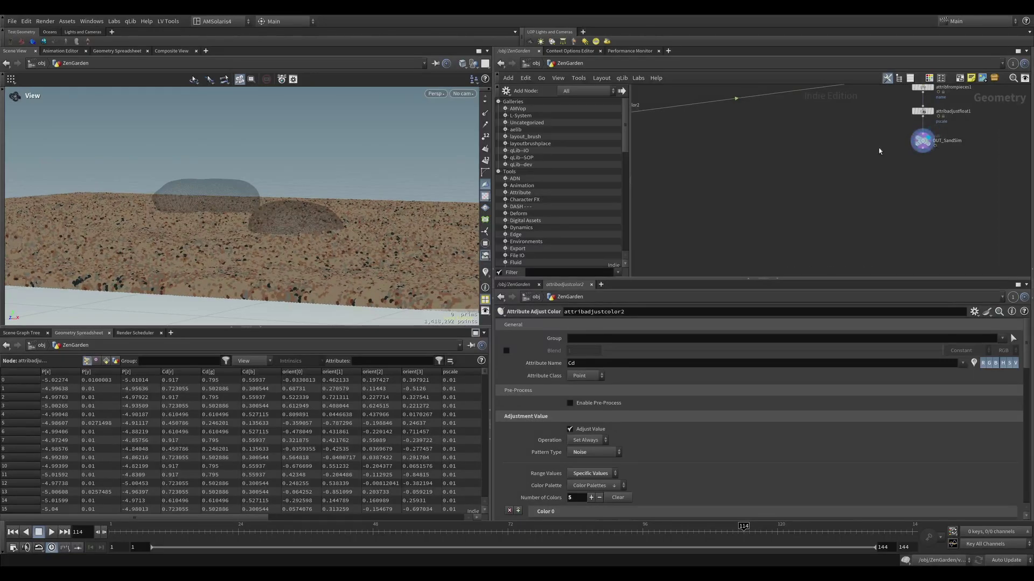
double_click(819, 175)
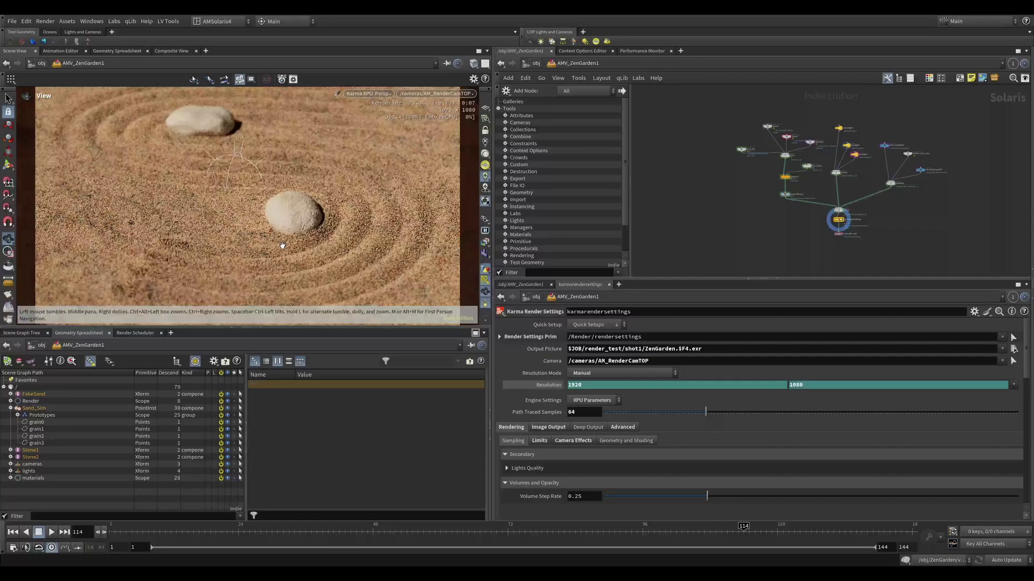
- Turn off the Karma preview, examine the sand around the stone from low angles and save the scene
click(357, 134)
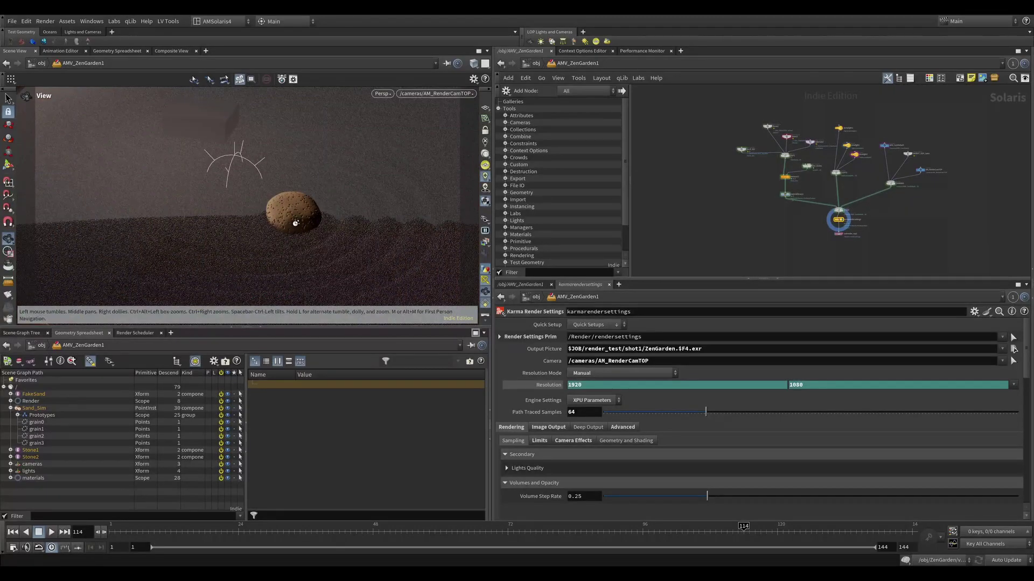
drag(295, 223, 296, 240)
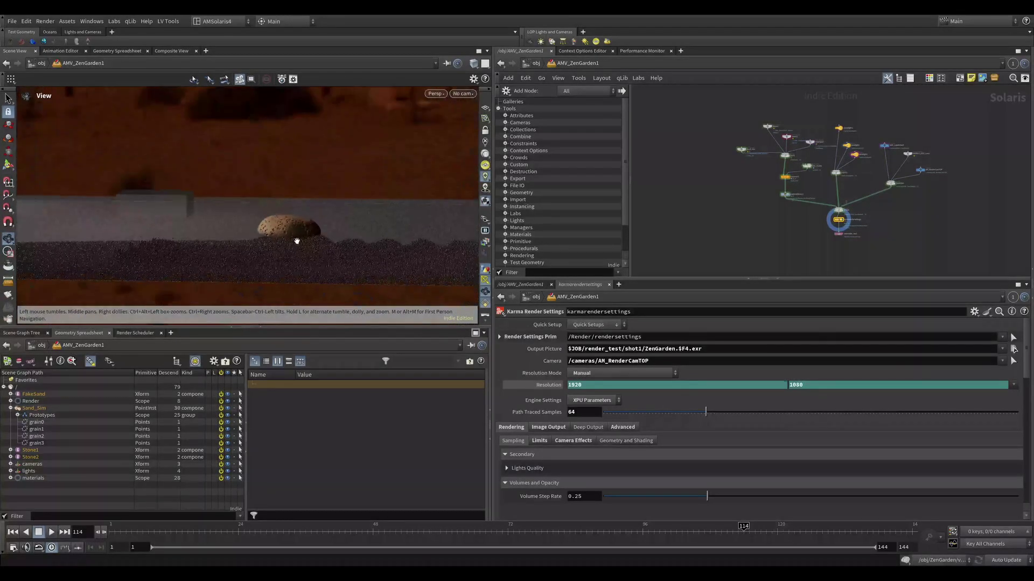
right_drag(268, 237, 302, 236)
key(ctrl+s)
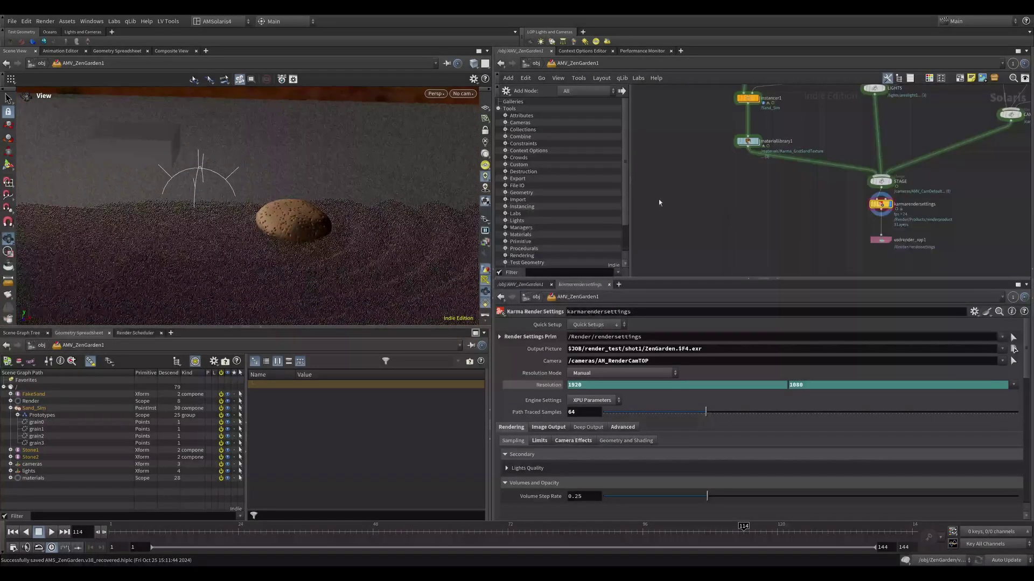
drag(748, 144, 745, 134)
middle_drag(744, 134, 738, 189)
drag(737, 189, 742, 187)
drag(316, 201, 354, 194)
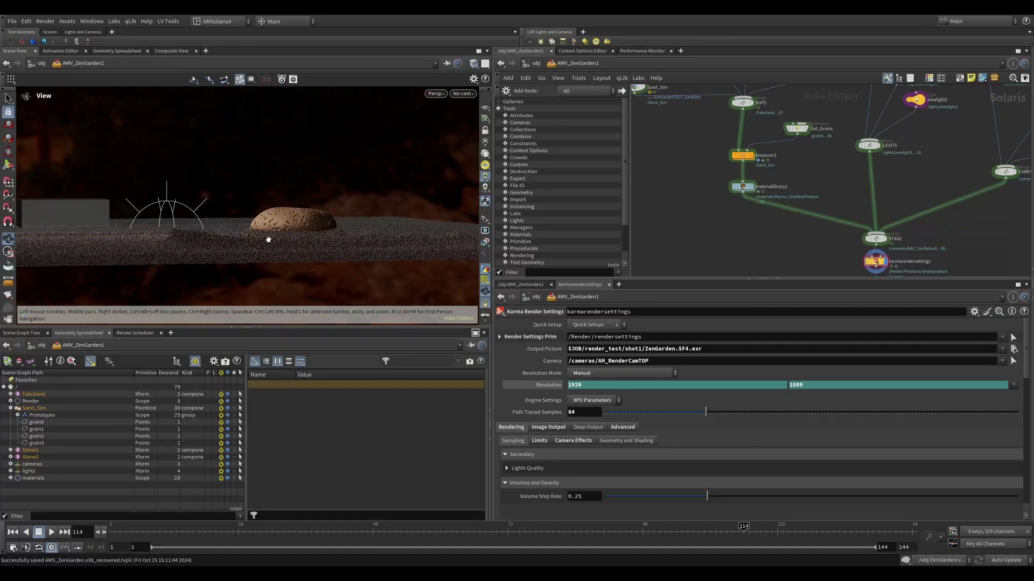
- Return to the ZenGarden geometry network, minimizing the browser with the stone reference, and turn the stone attribute visualization back on
key(u)
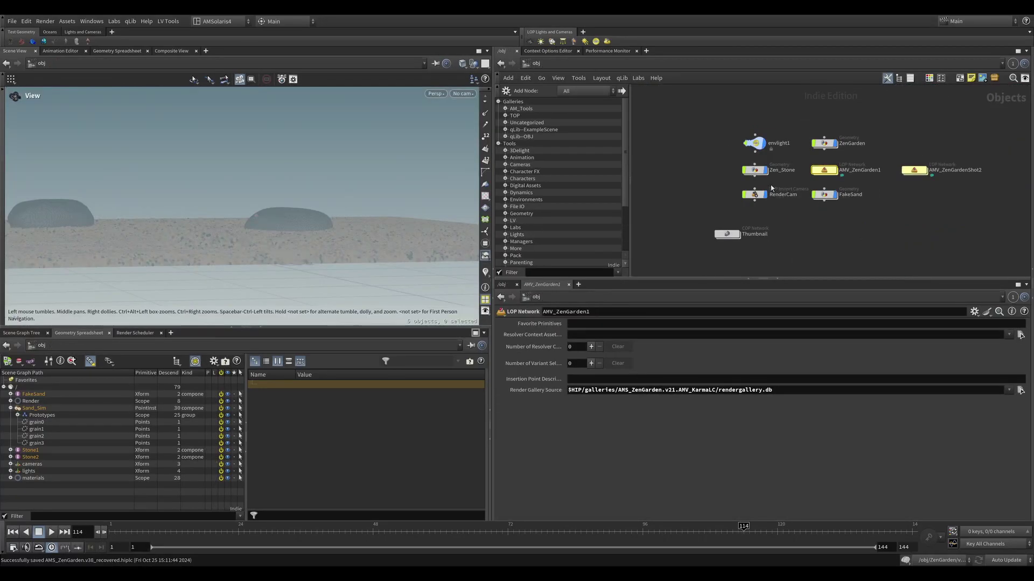
double_click(824, 143)
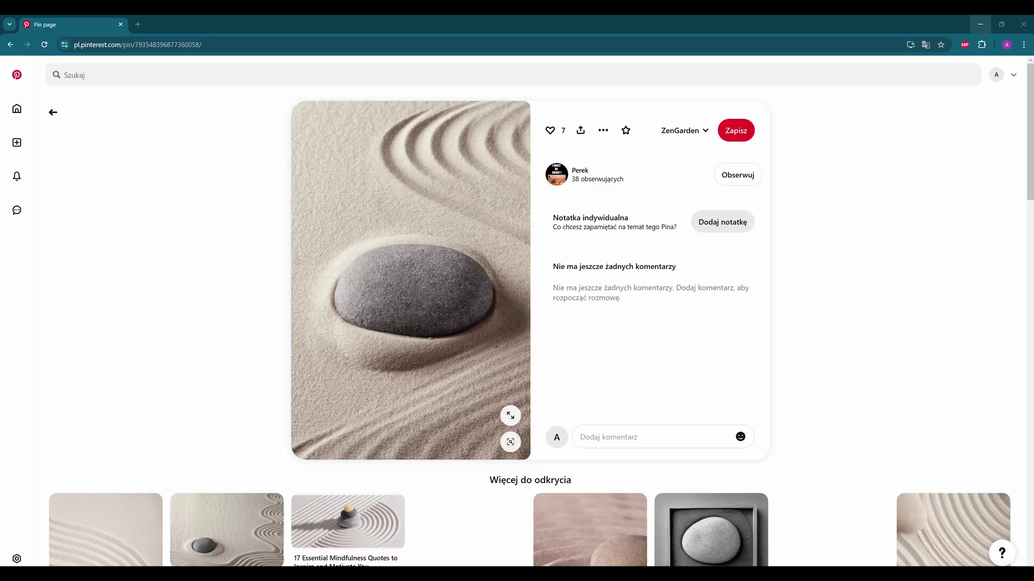
click(980, 24)
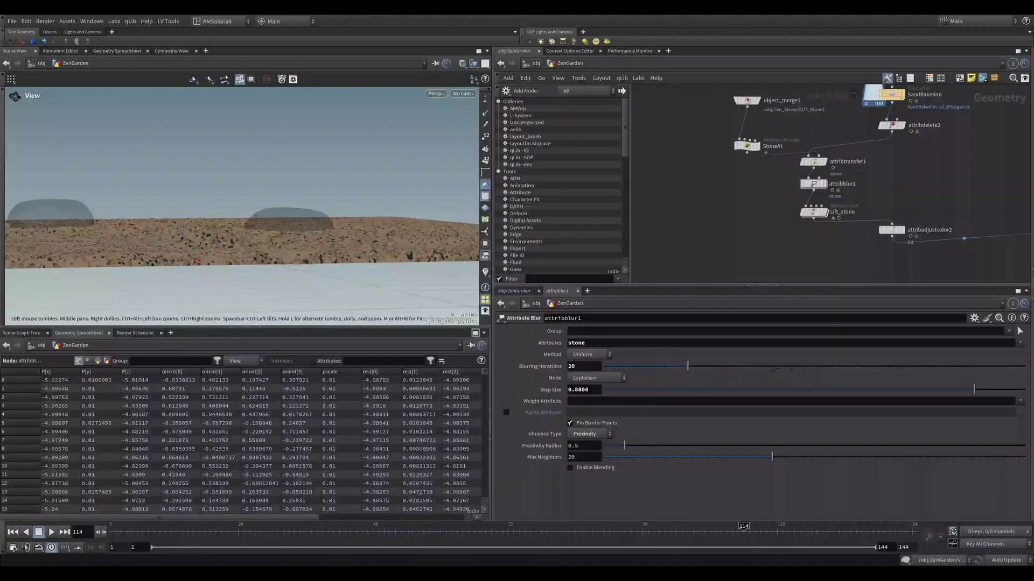
scroll(662, 185, down, 3)
scroll(784, 197, up, 2)
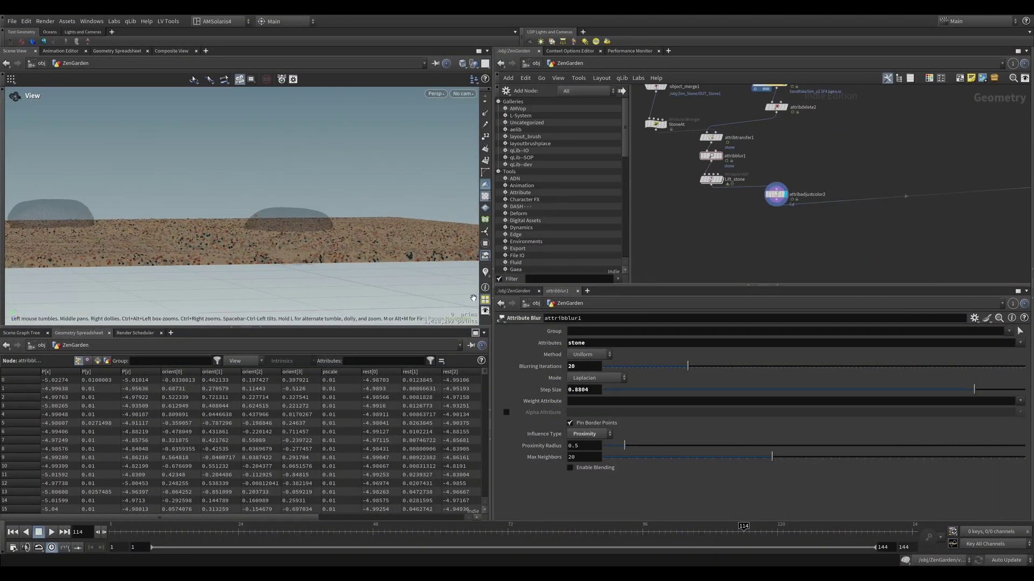
click(486, 272)
drag(339, 156, 296, 173)
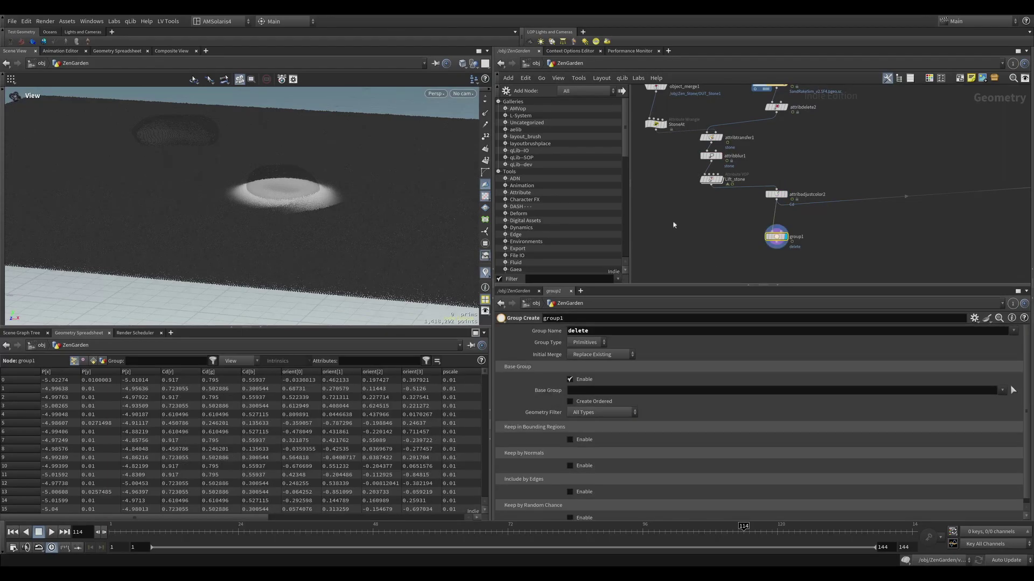
- Below attribadjustcolor2, configure a Group Create named delete for points, with base group disabled and bounding regions enabled using Bounding Object
click(585, 343)
click(581, 354)
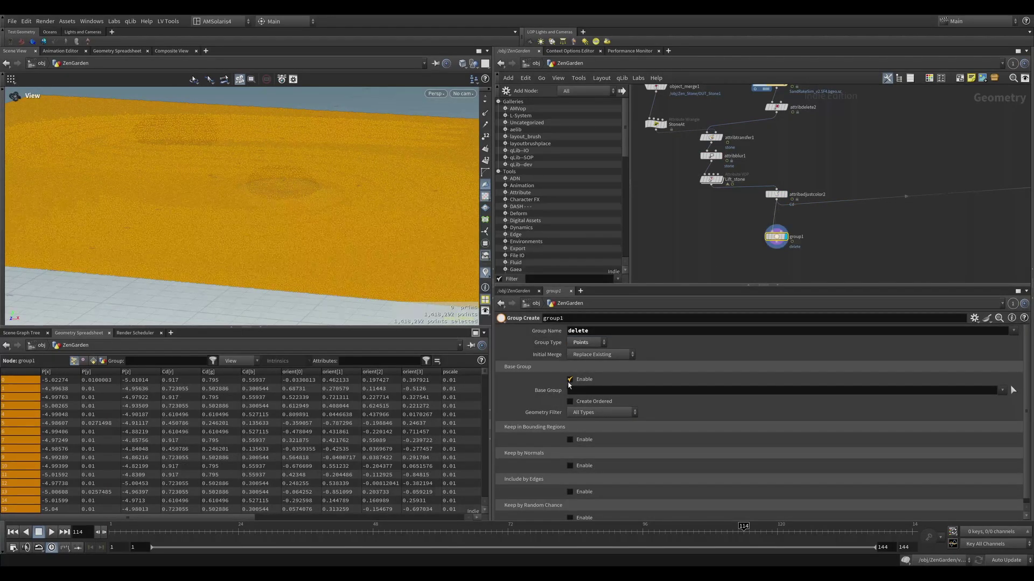
click(569, 379)
click(570, 405)
click(585, 416)
click(591, 444)
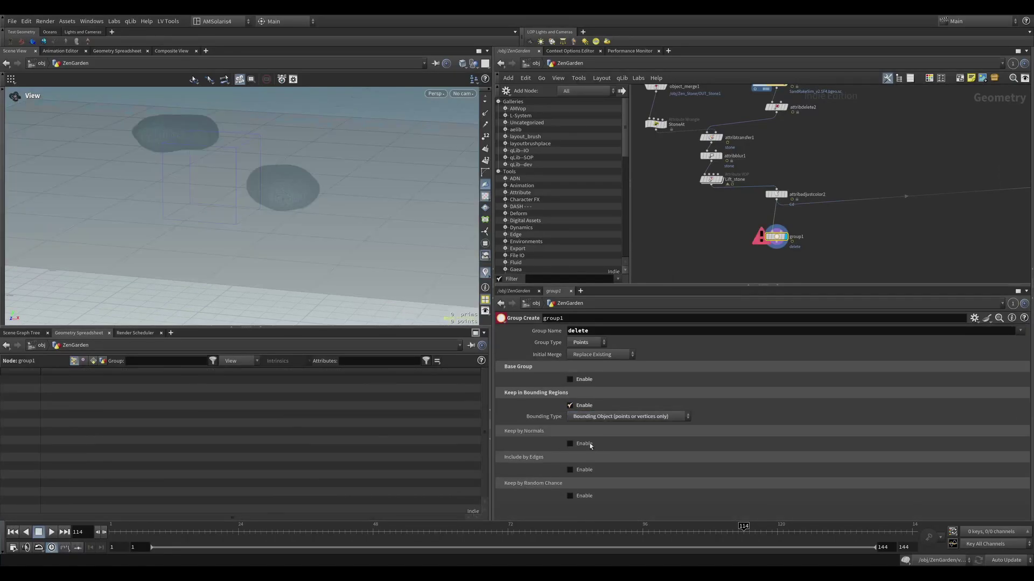
- Place attribadjustcolor2 under Lift_stone and wire object_merge1 into group1's second input as the bounding object
middle_drag(775, 199, 723, 197)
drag(724, 194, 667, 210)
click(723, 240)
middle_drag(657, 109, 712, 170)
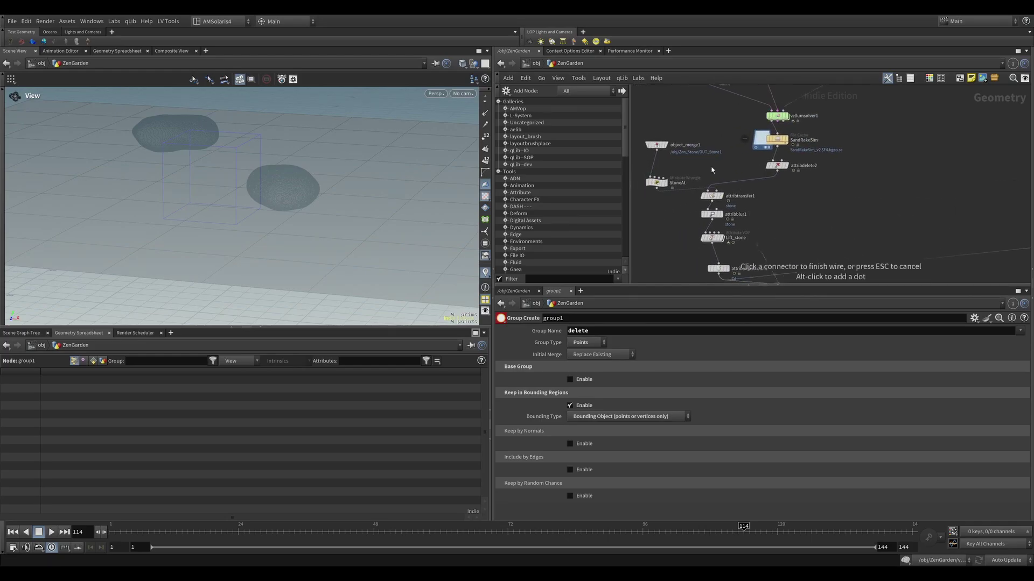
click(678, 151)
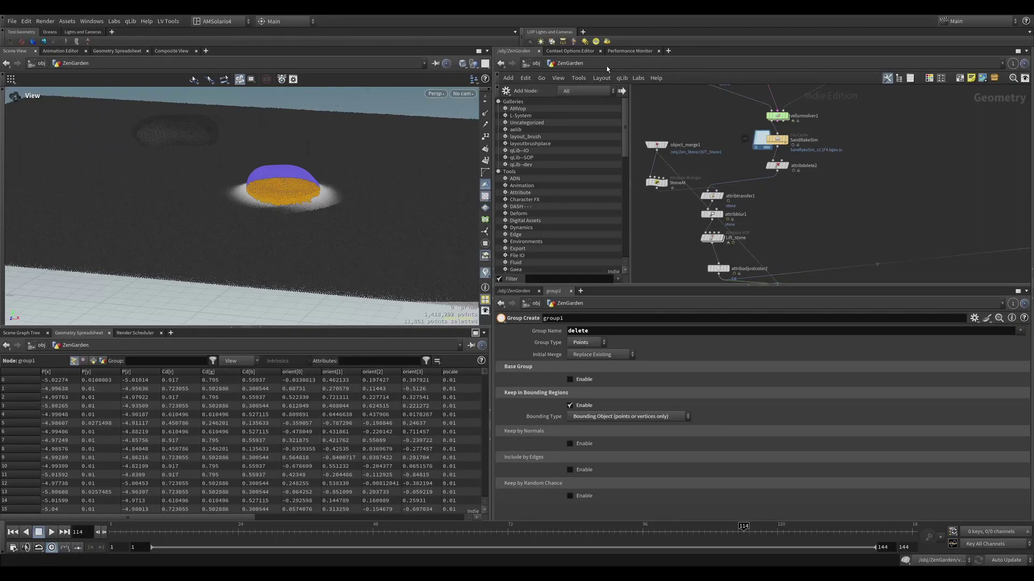
- Insert a Transform node between object_merge1 and group1 and place it to the side of Lift_stone
click(746, 251)
drag(746, 252, 788, 229)
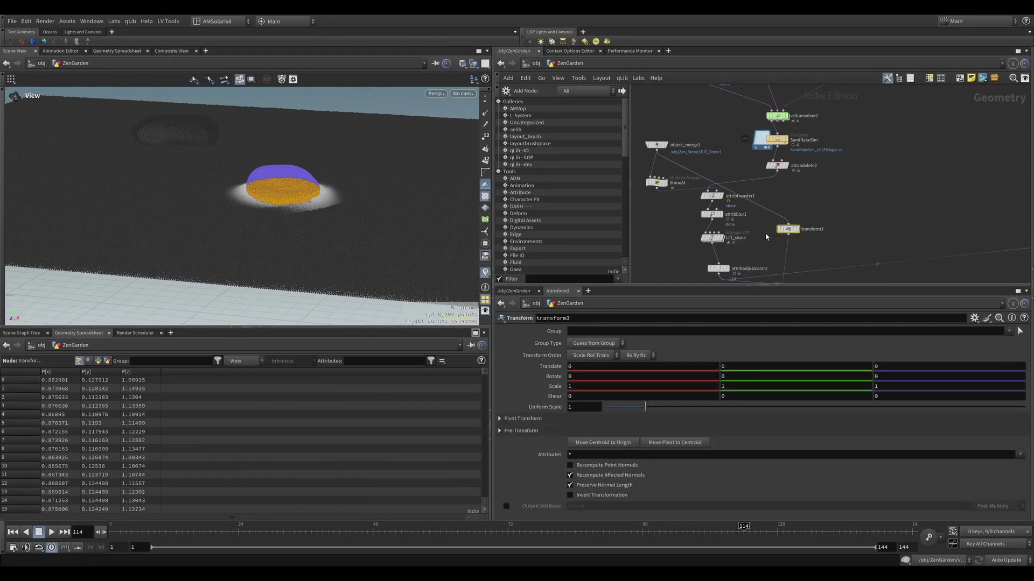
click(578, 408)
key(Return)
key(ctrl+z)
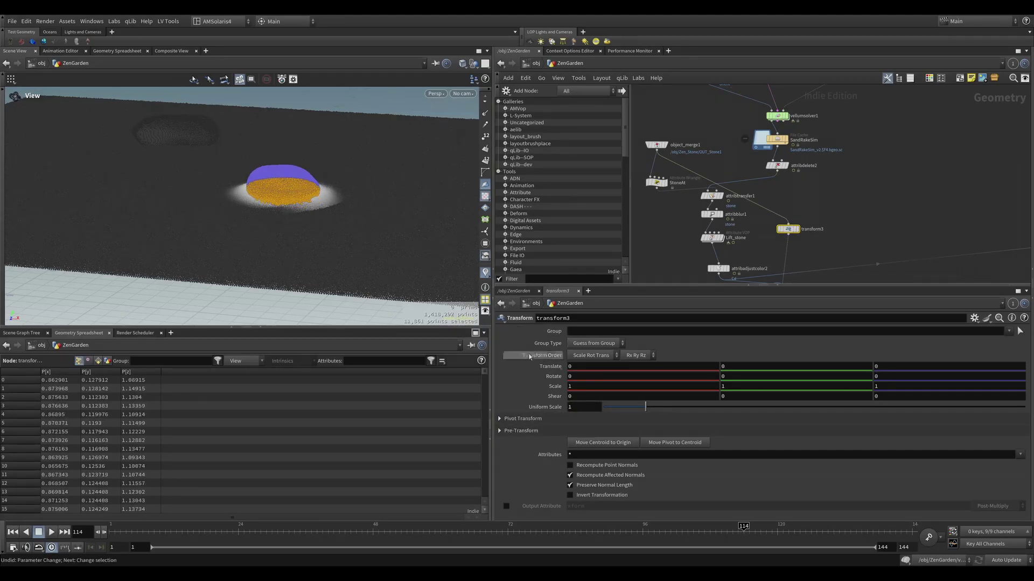
- Reveal transform3's pivot settings and try scaling the stones uniformly to 1.839
click(519, 421)
drag(279, 192, 147, 194)
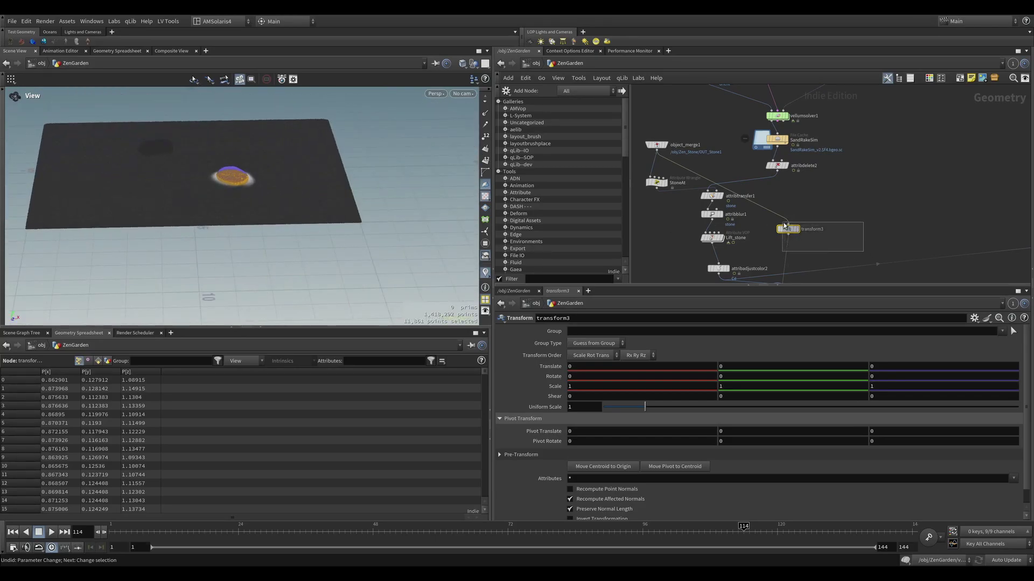
key(Return)
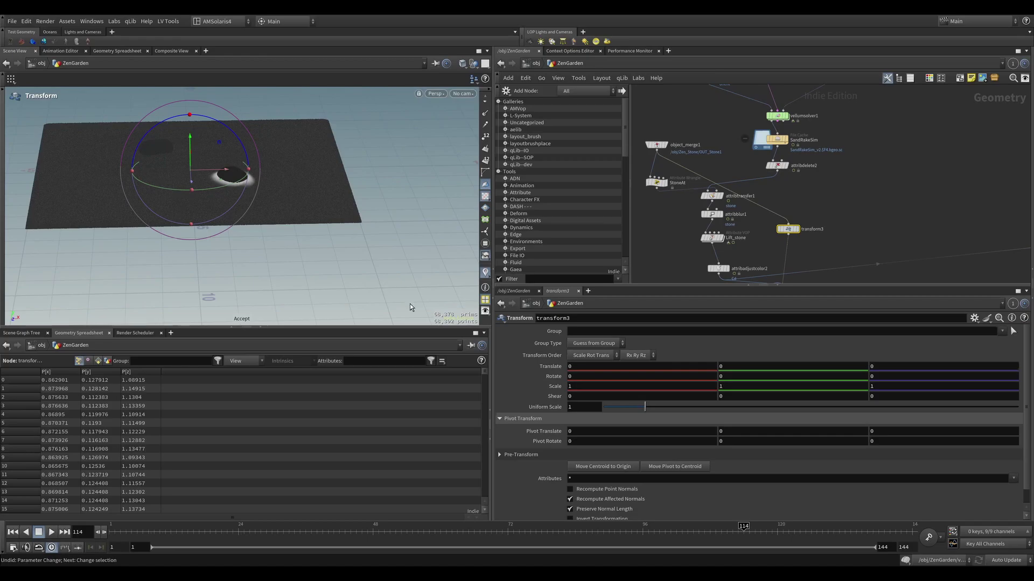
mouse_move(650, 411)
mouse_down()
mouse_move(686, 407)
mouse_move(656, 408)
mouse_up()
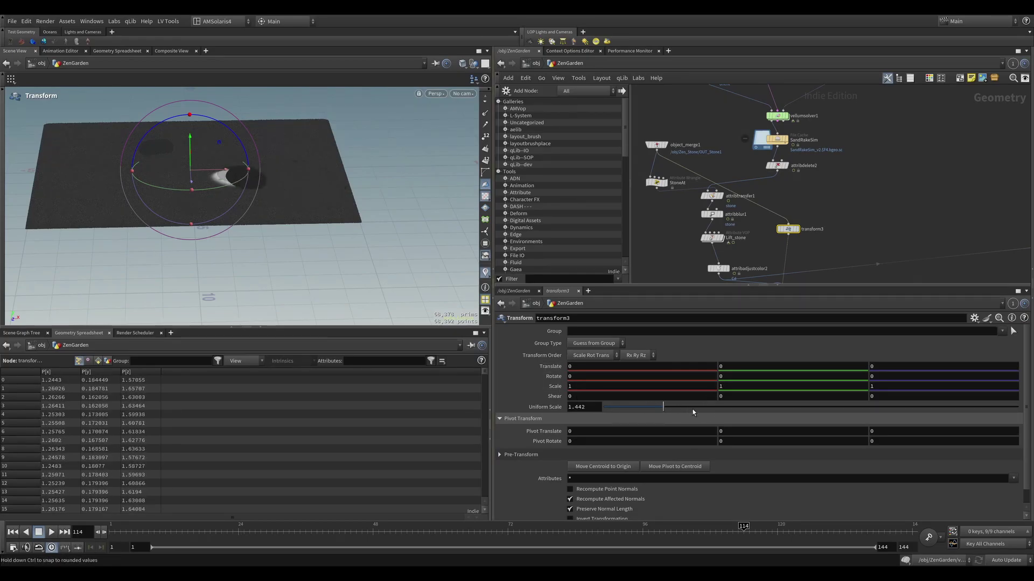
- Set transform3's Pivot Translate to $CEX, $CEY and $CEZ so the stones scale from their centroid
click(569, 431)
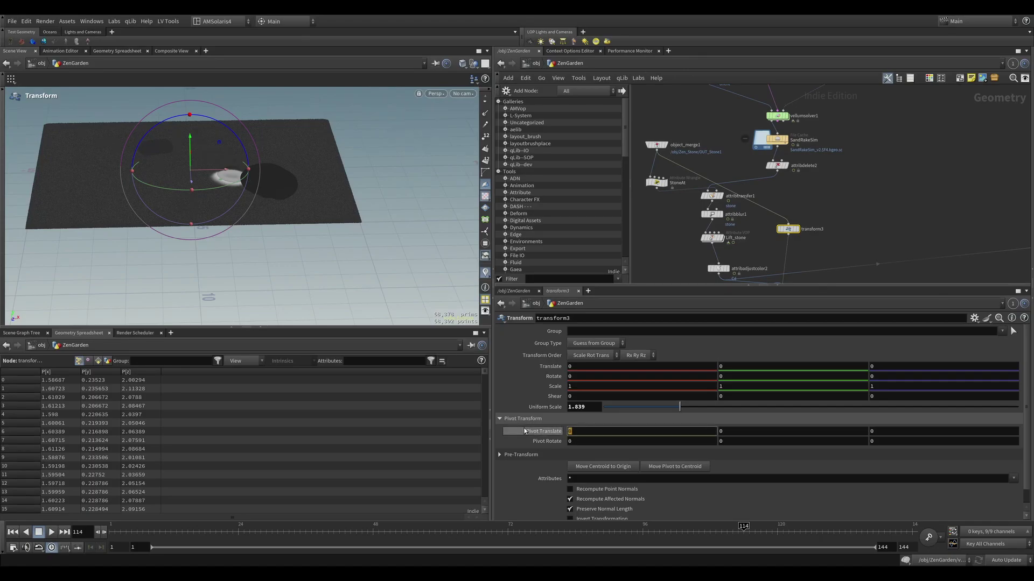
text(-)
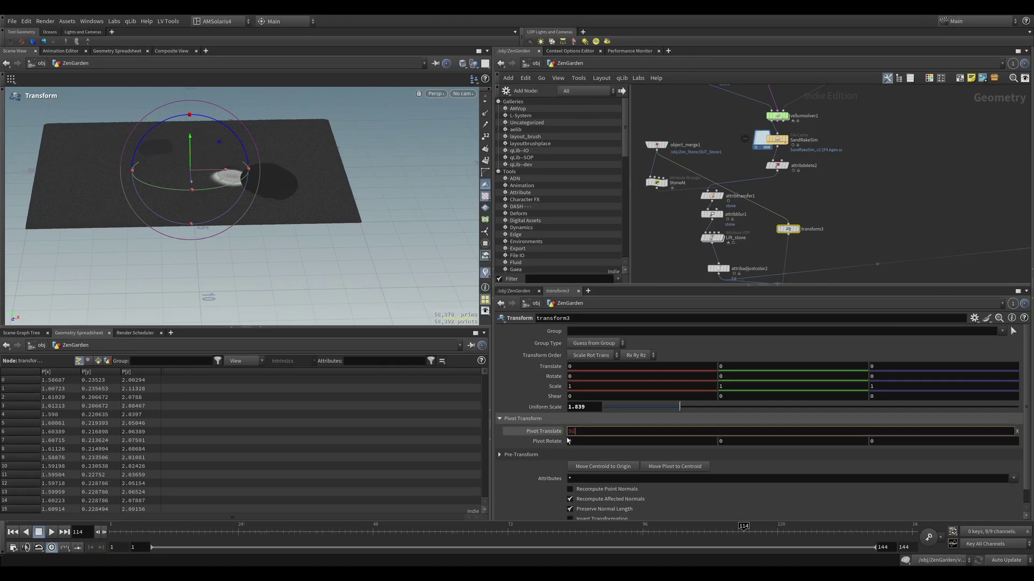
text(CEX)
key(ctrl+a)
key(Tab)
text($CEY)
key(Return)
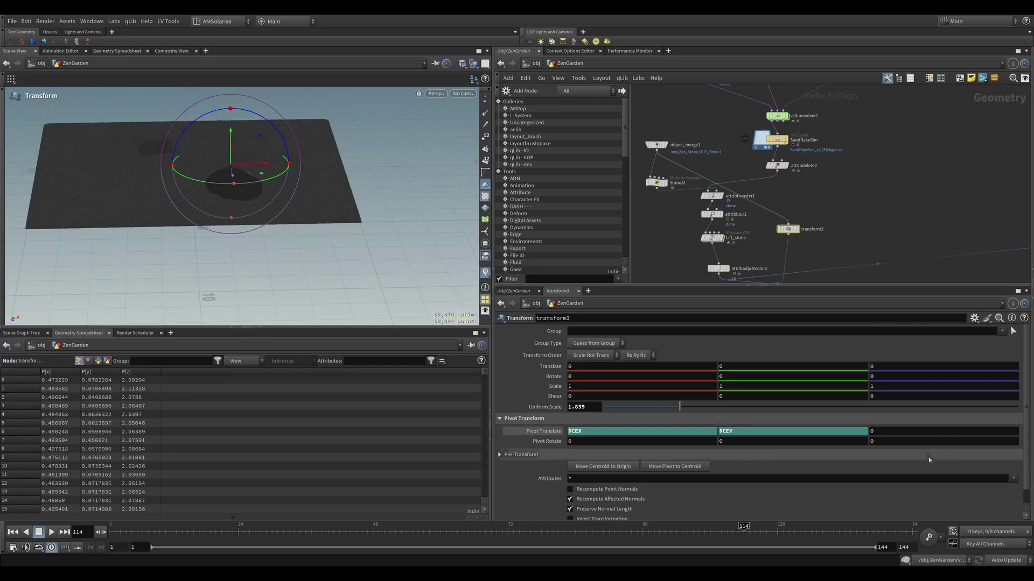
click(909, 435)
text($CEZ)
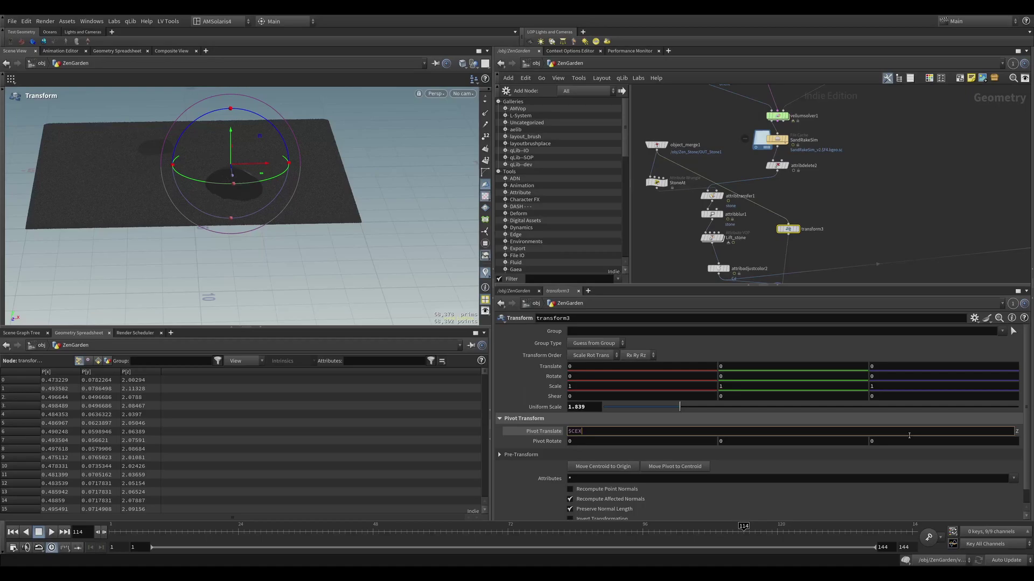
key(Return)
key(Escape)
drag(329, 220, 281, 224)
key(Return)
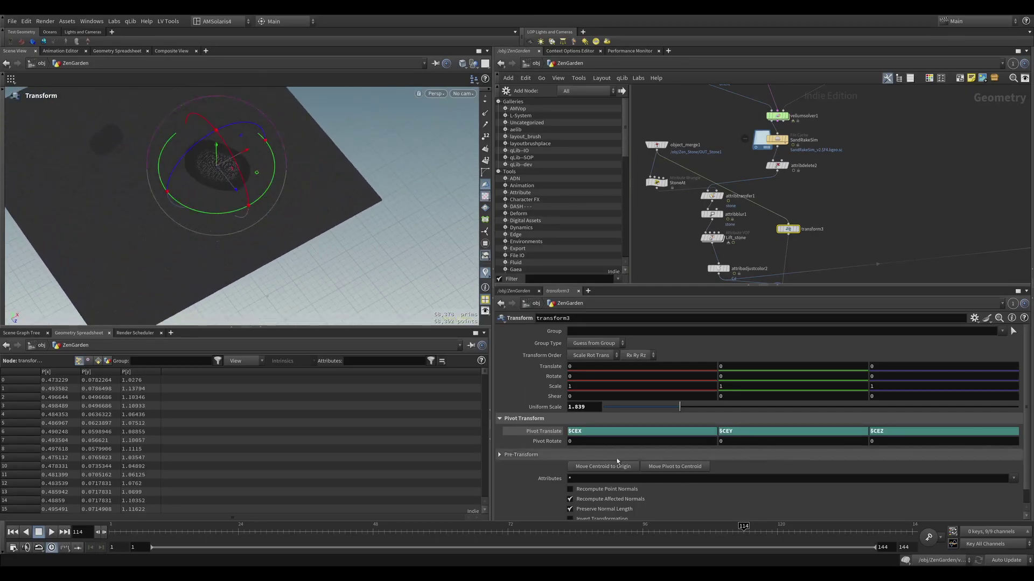
- Set transform3's Uniform Scale to 1.05 and compare the enlarged stone with the original from object_merge1
double_click(575, 409)
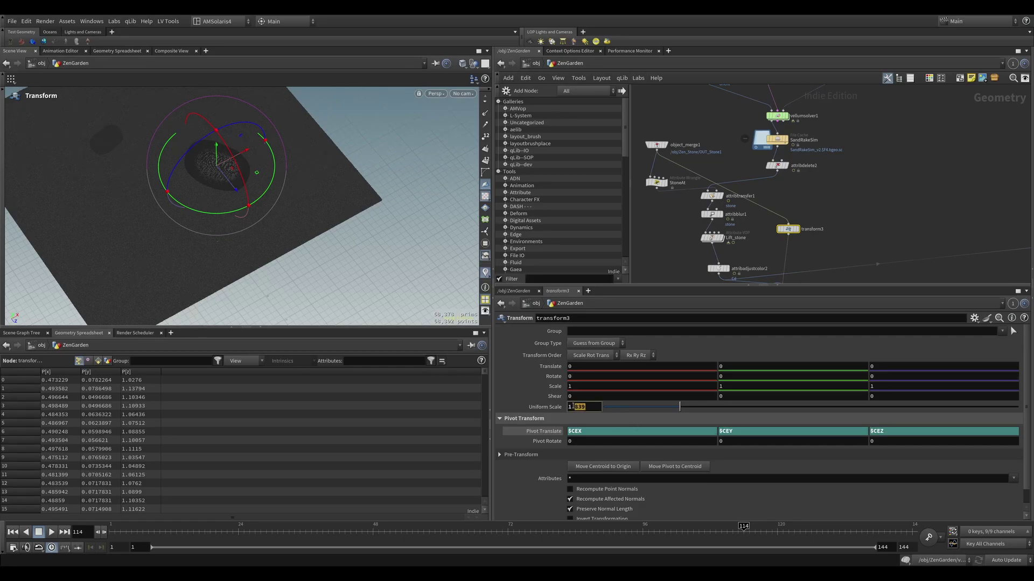
text(05)
key(Return)
mouse_move(666, 152)
click(668, 133)
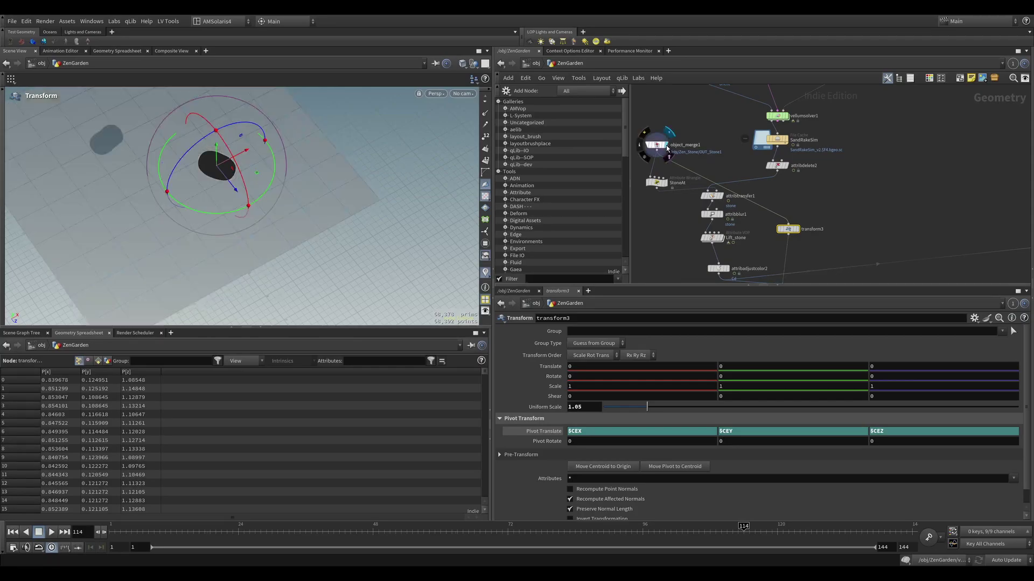
key(space+g)
drag(331, 221, 196, 159)
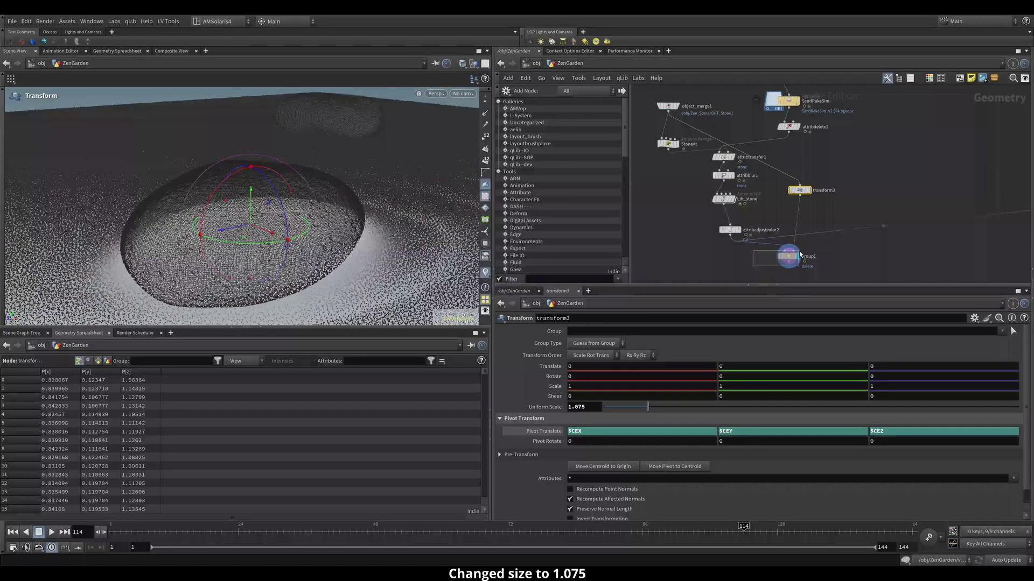
- Add a Blast node below group1 that deletes the points in the delete group
click(796, 254)
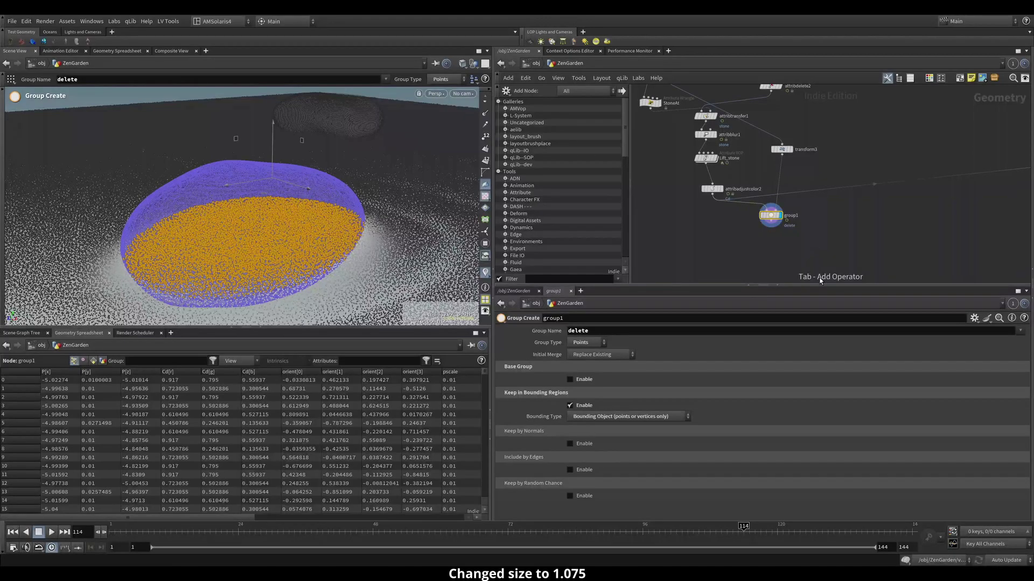
text(blast)
key(Return)
click(820, 238)
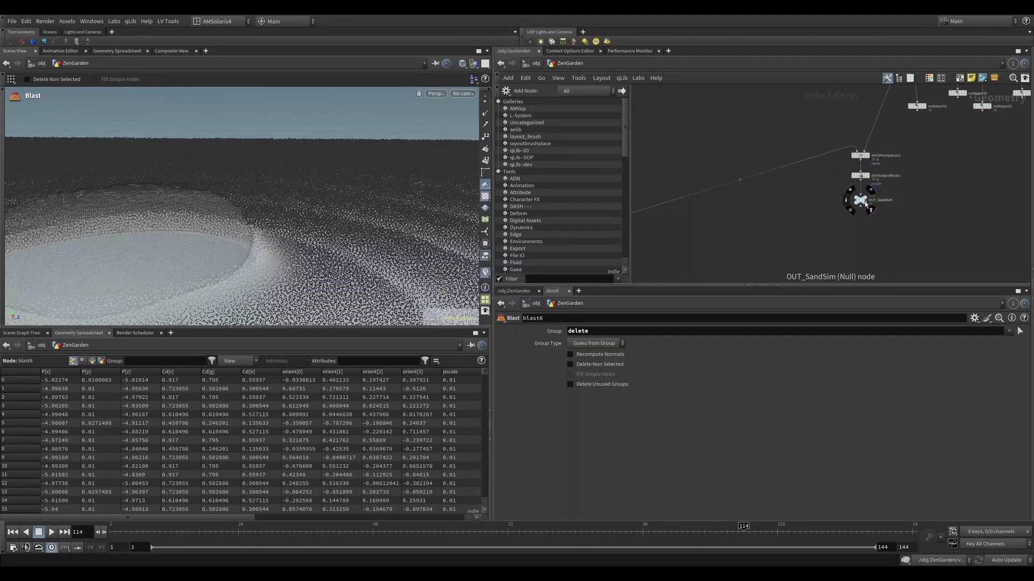
- Display the OUT_SandSim null and examine the hole left in the coloured sand by the blast
click(862, 201)
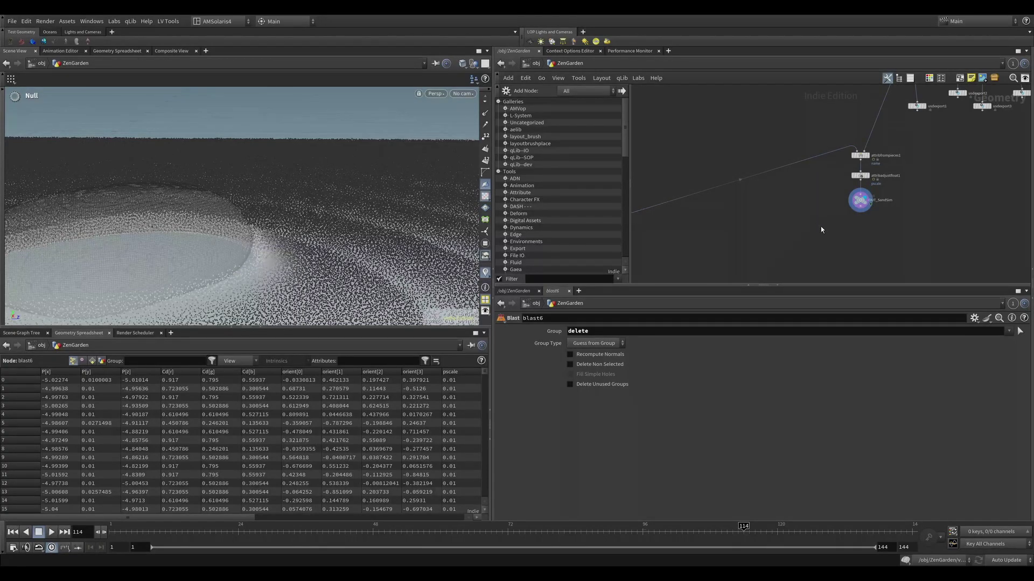
click(861, 200)
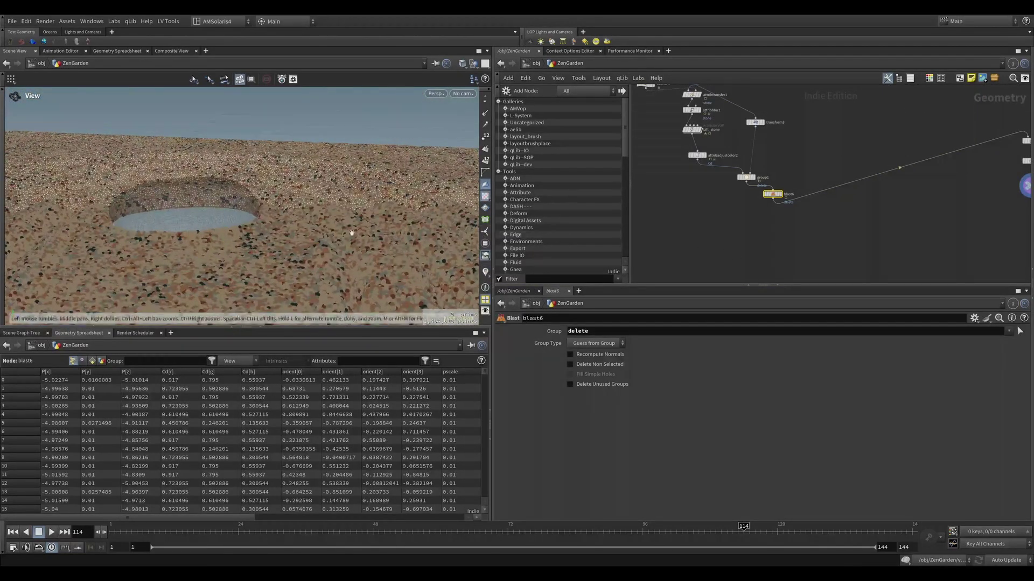
right_drag(179, 231, 247, 231)
middle_drag(708, 215, 768, 258)
- Raise the bounding stones by setting transform3's Y translate to 0.1, and display blast6 to check the hole's edge
drag(839, 189, 807, 153)
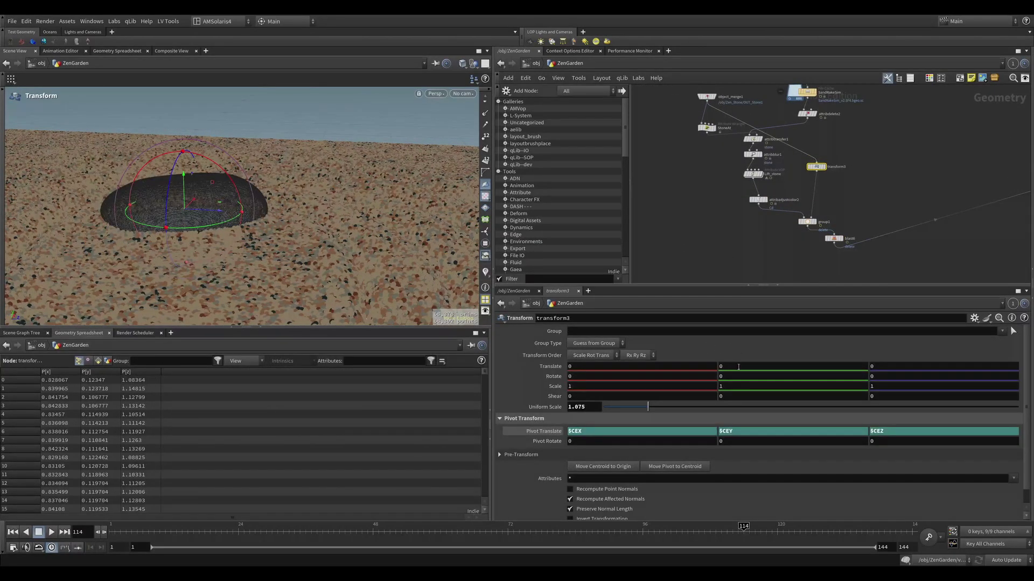
click(740, 367)
text(.1)
key(Return)
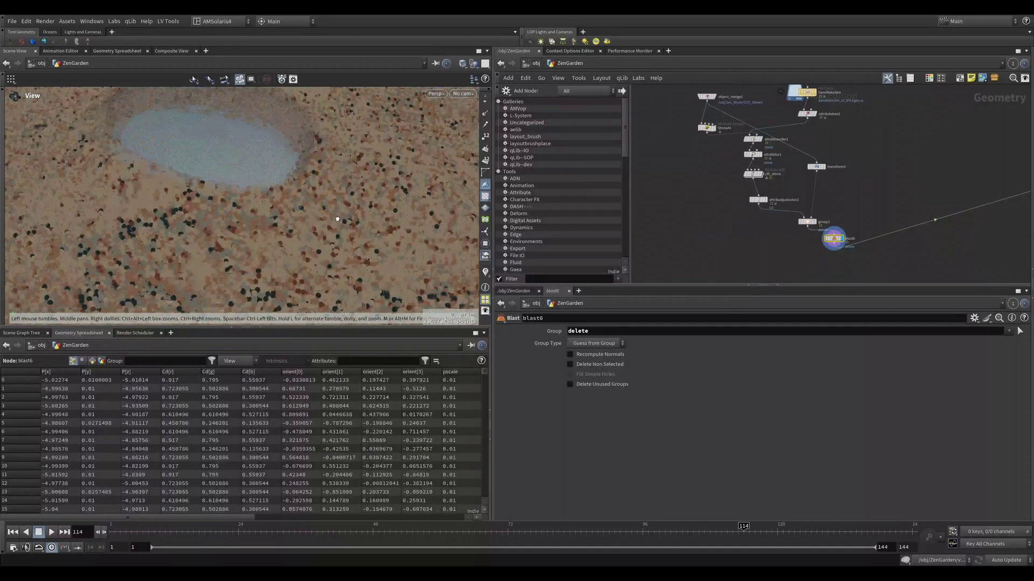
drag(339, 219, 325, 194)
click(797, 200)
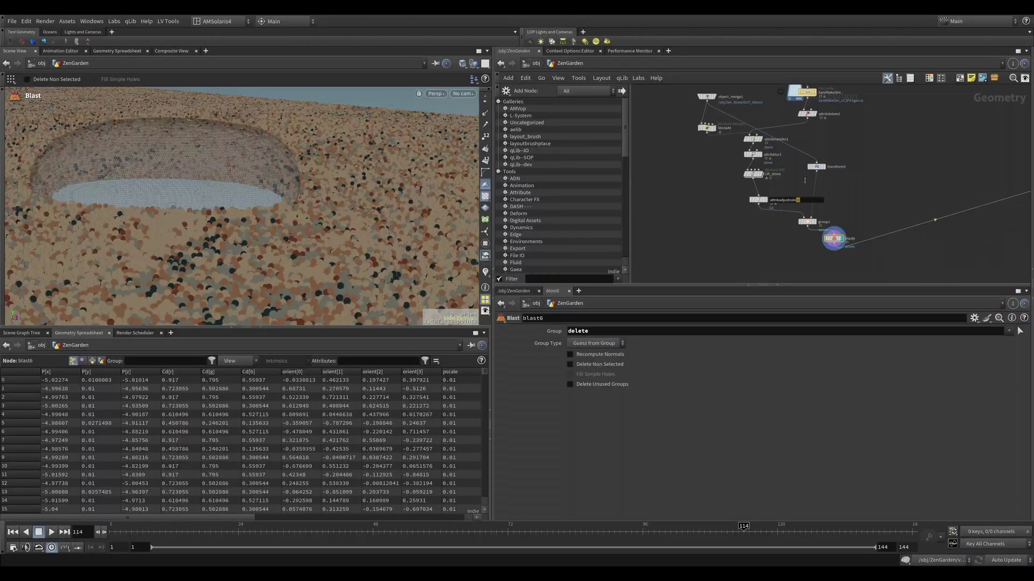
- Set transform3's Uniform Scale to 1.2 and inspect the larger hole at blast6
click(817, 166)
click(576, 407)
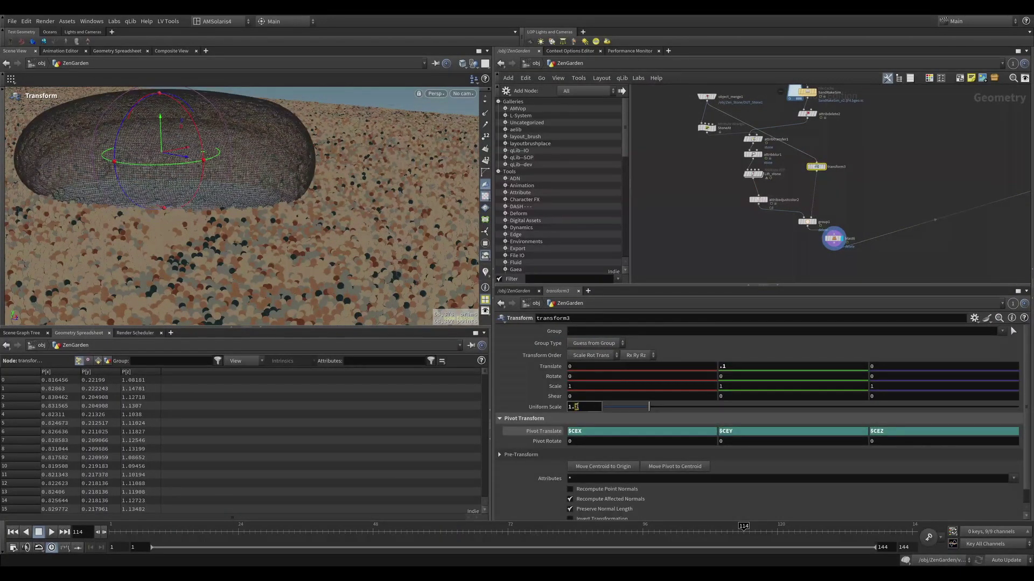
text(2)
key(Return)
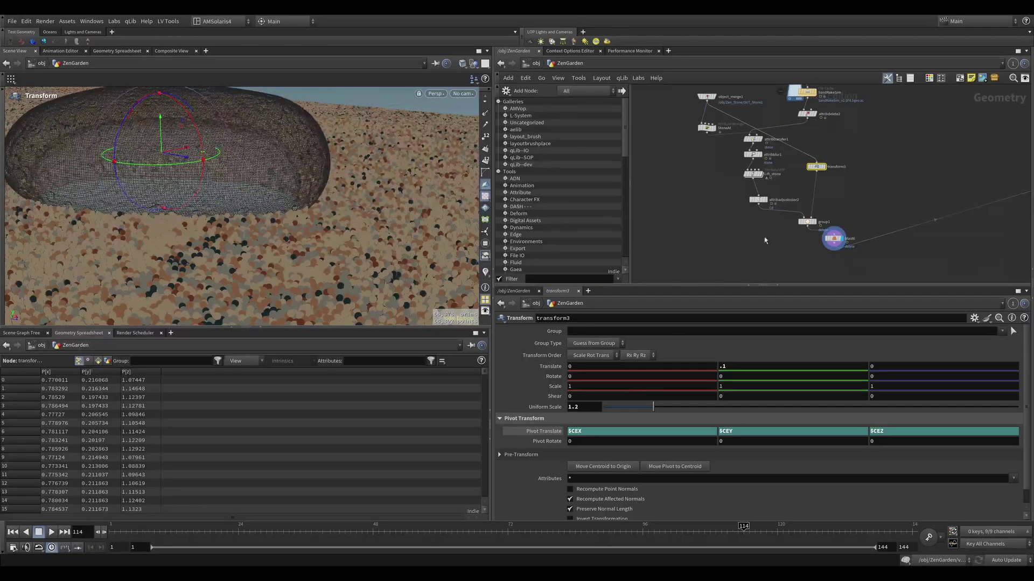
click(842, 244)
scroll(344, 180, up, 5)
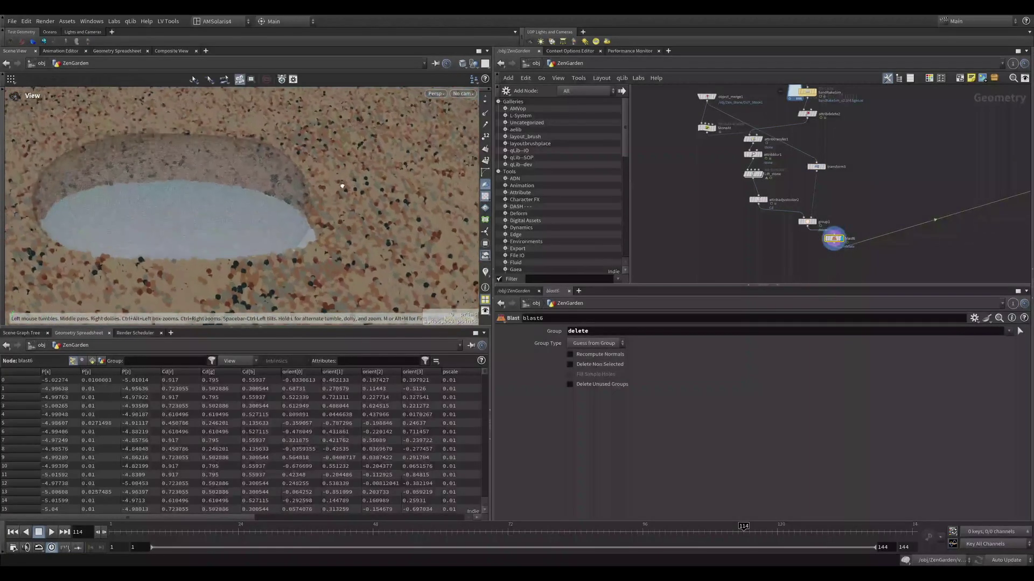
drag(351, 198, 357, 173)
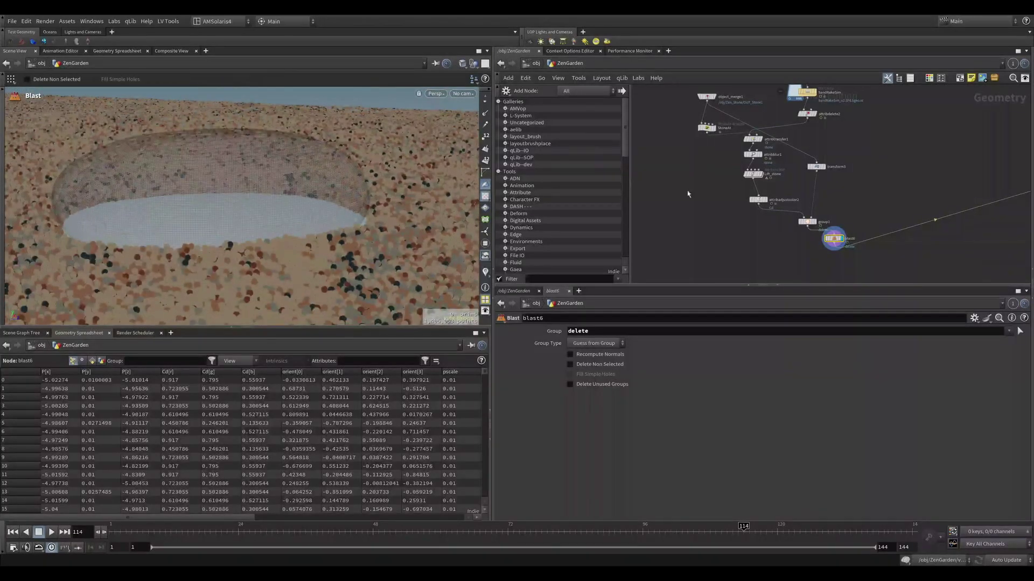
- Set transform3's Uniform Scale to 1.1 and Y translate to 0.05, and check the resulting hole at blast6
click(817, 166)
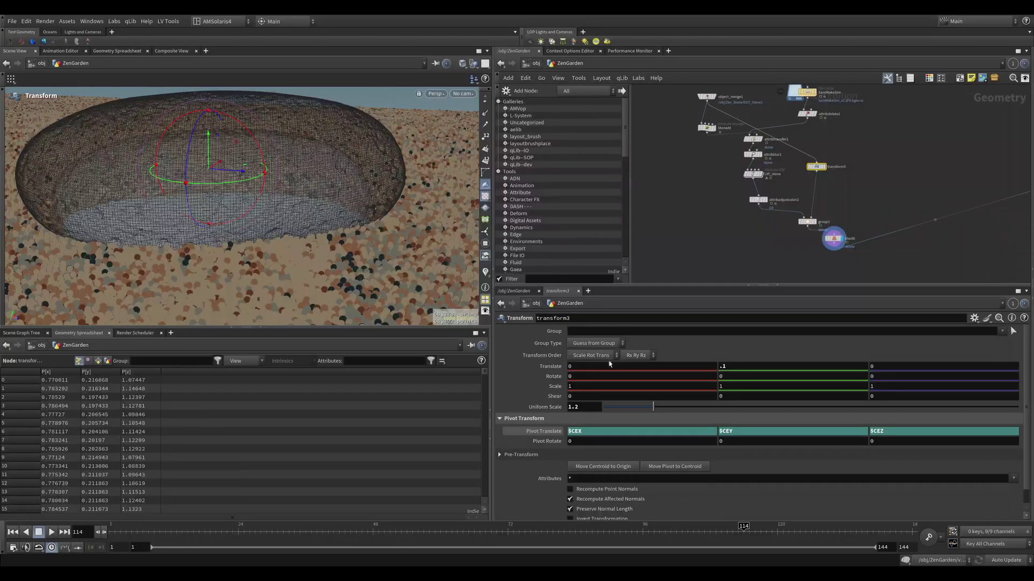
click(581, 411)
key(BackSpace)
text(1)
key(Return)
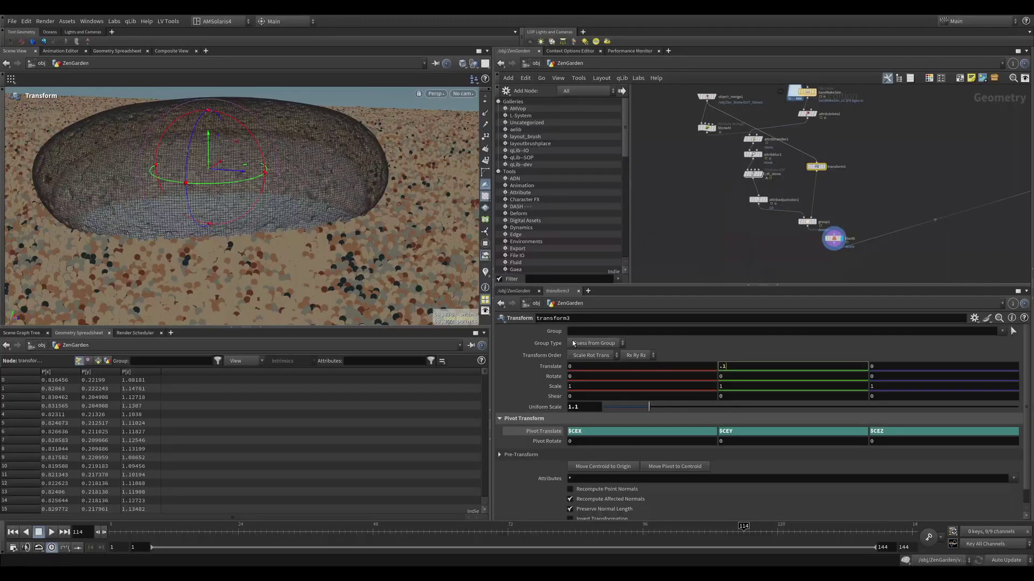
text(5)
key(Return)
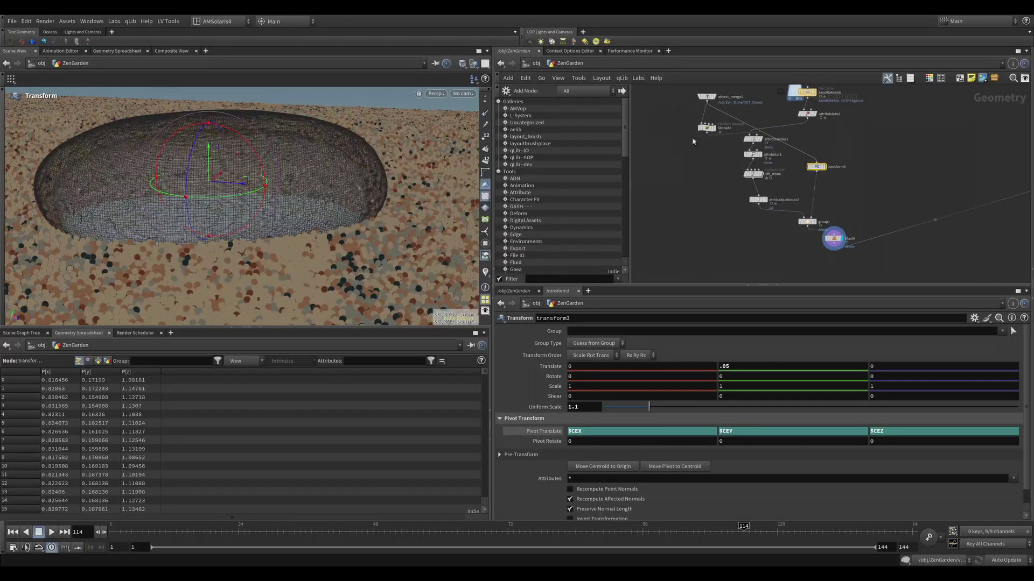
click(840, 237)
key(Escape)
drag(424, 190, 321, 186)
key(Return)
- Show the AMV_ZenGarden1 Solaris network beside the geometry network and inspect the stone sitting in the sand
middle_drag(1012, 242, 912, 200)
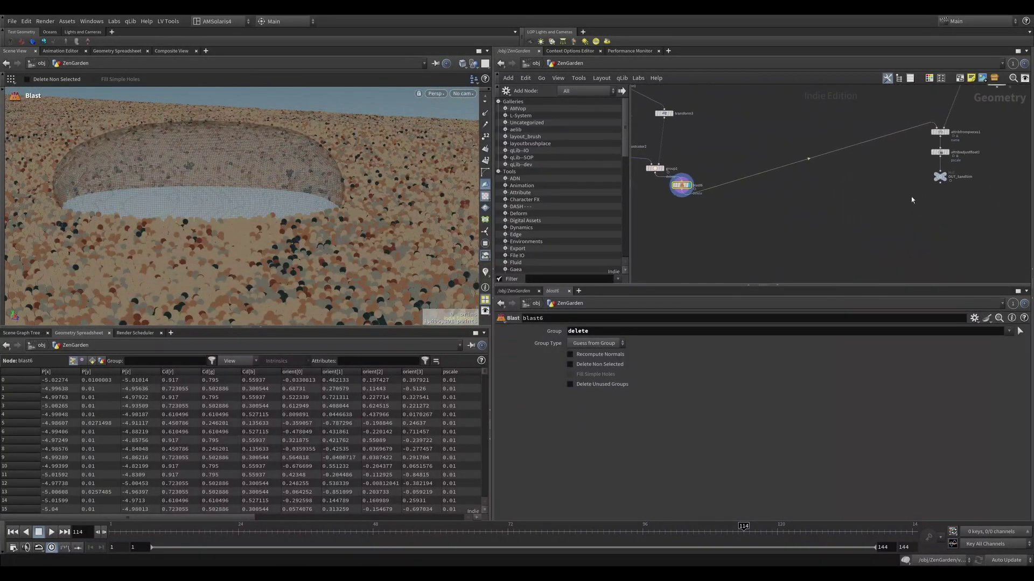
click(1030, 273)
click(872, 210)
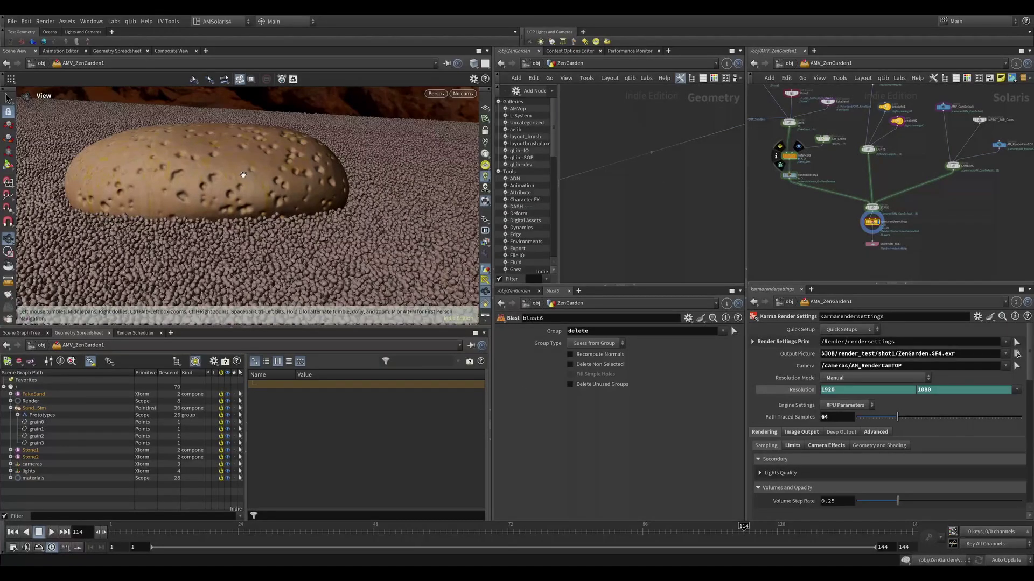
drag(246, 187, 406, 150)
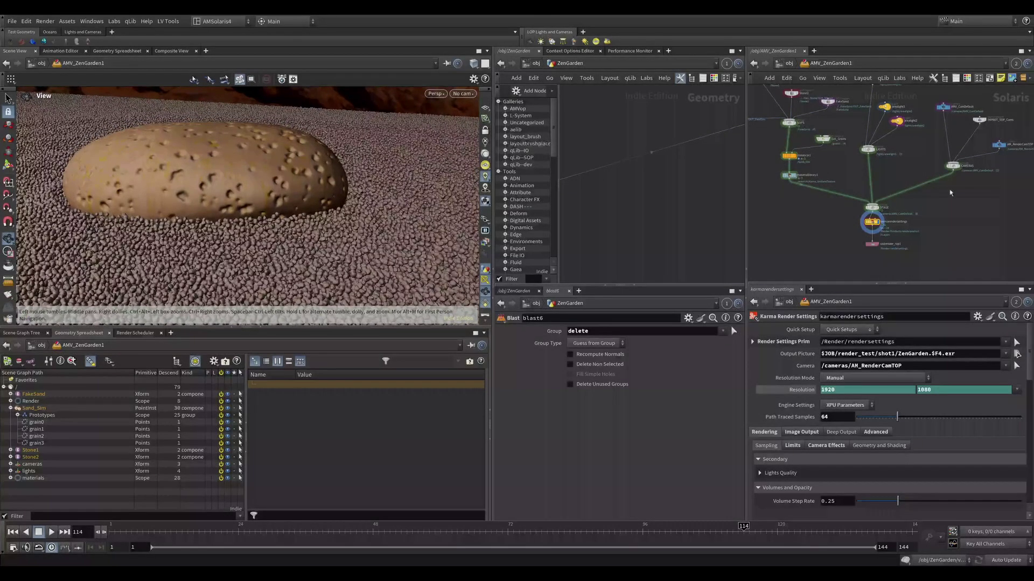
- Duplicate the AM_RenderCamTOP camera, name the copy AM_StoneCam and connect it to the CAMERAS merge
middle_drag(938, 144, 879, 138)
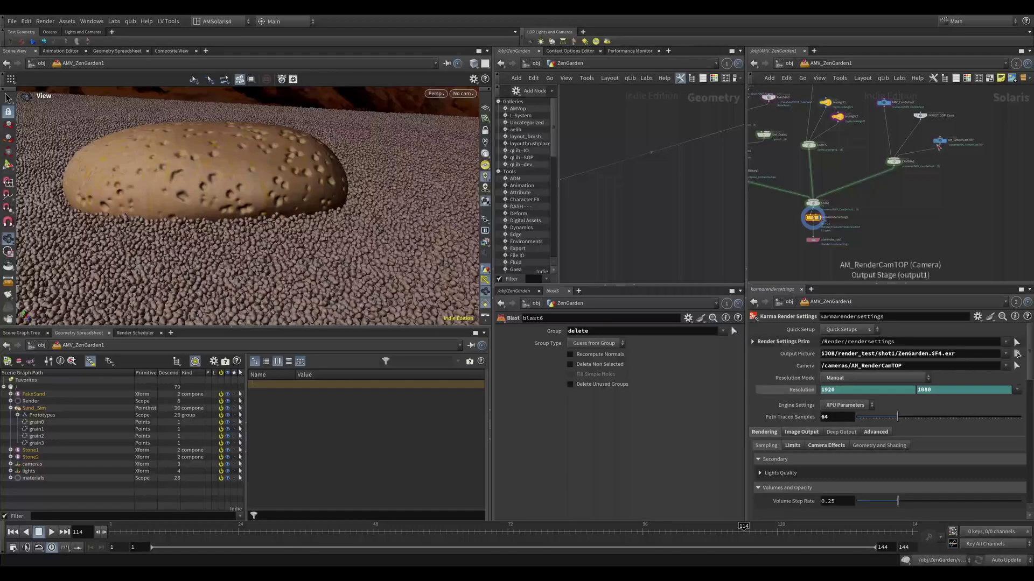
alt+drag(939, 140, 1007, 149)
double_click(975, 151)
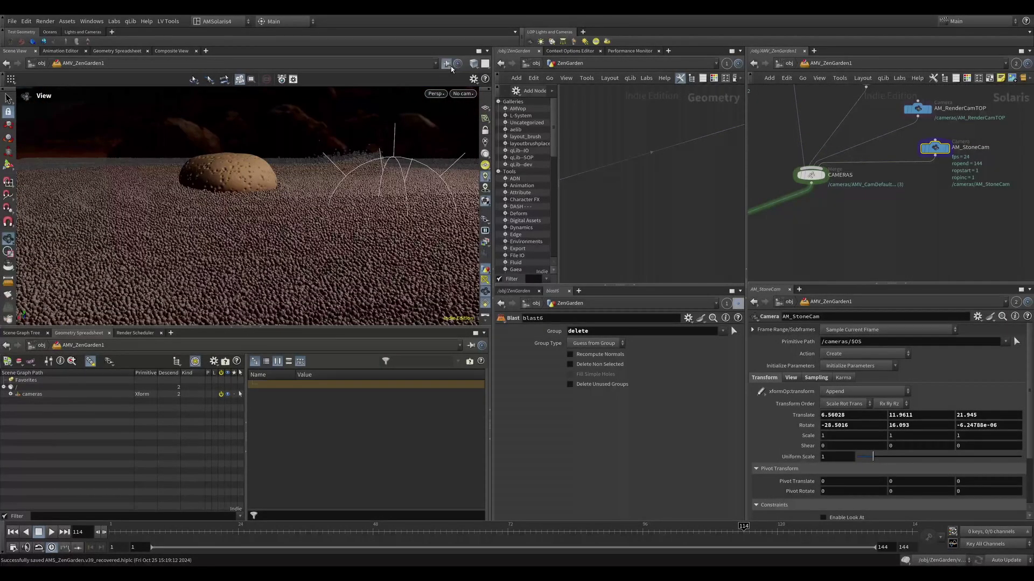
- Pin the scene view to the Solaris stage and frame the stone from above while returning to the ZenGarden nodes
click(454, 67)
drag(232, 211, 231, 229)
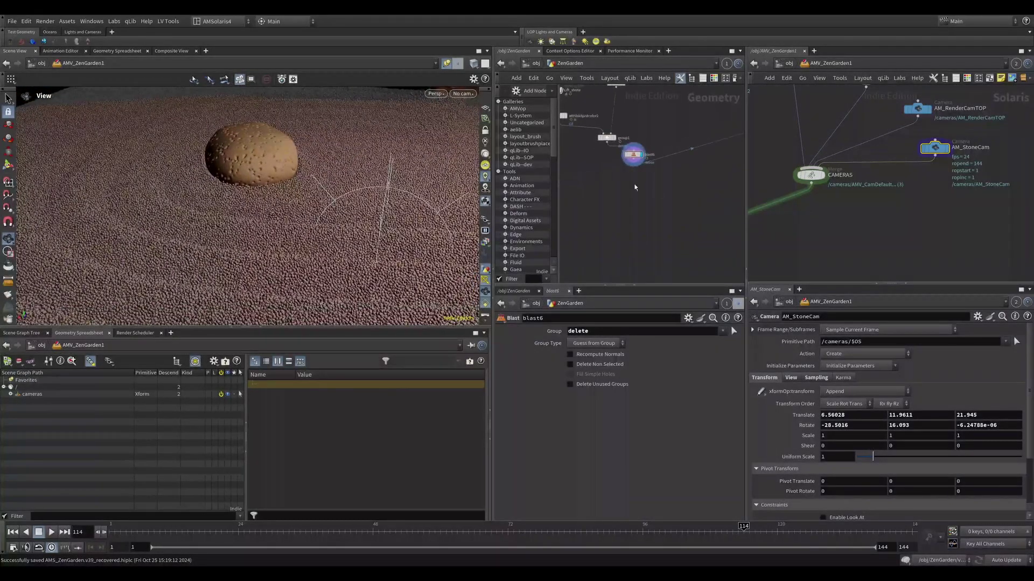
scroll(667, 177, up, 4)
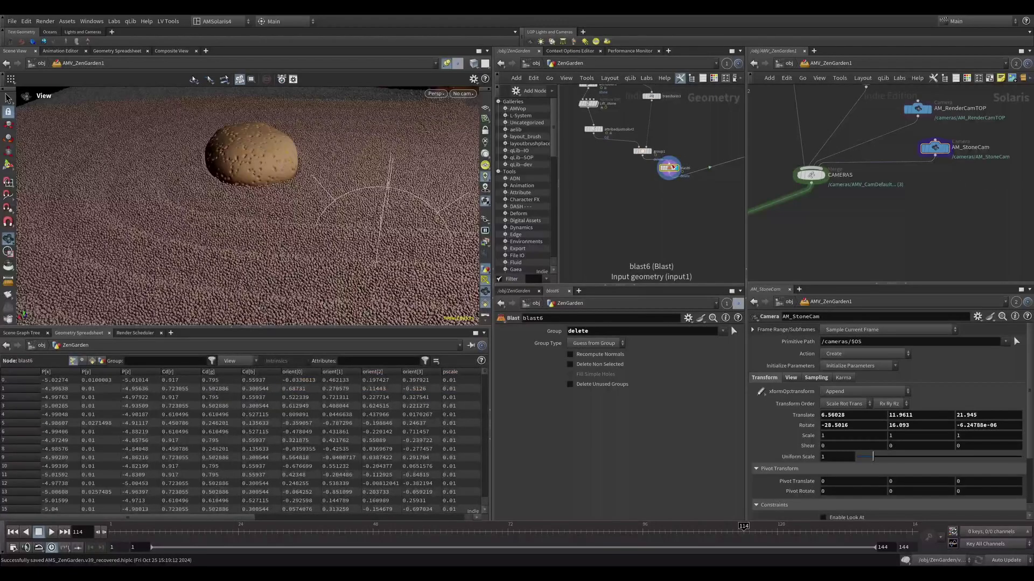
- Set the Lift Scale of the Lift_stone attribute VOP to 0.14
drag(669, 168, 646, 170)
middle_drag(575, 118, 589, 182)
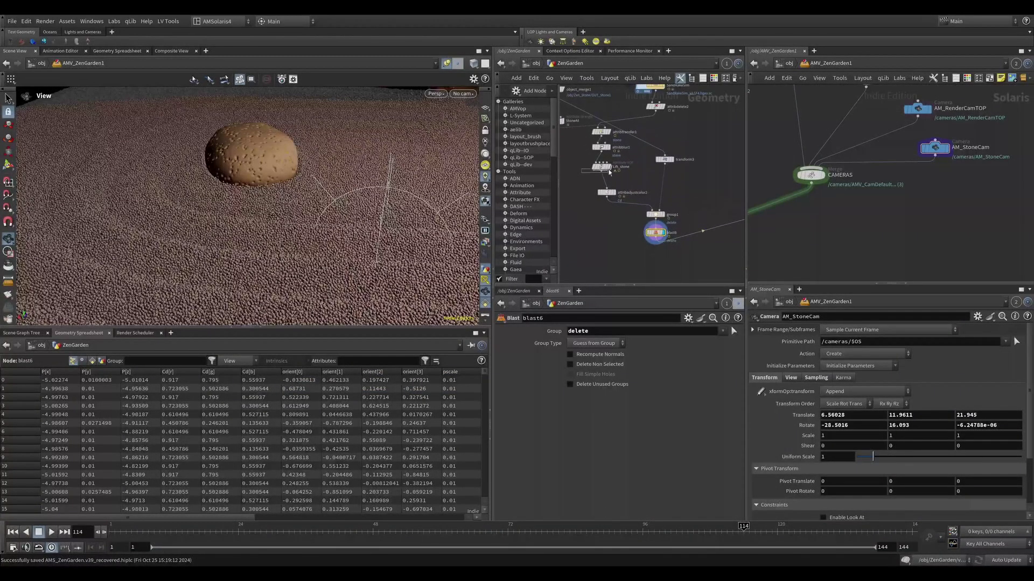
click(602, 167)
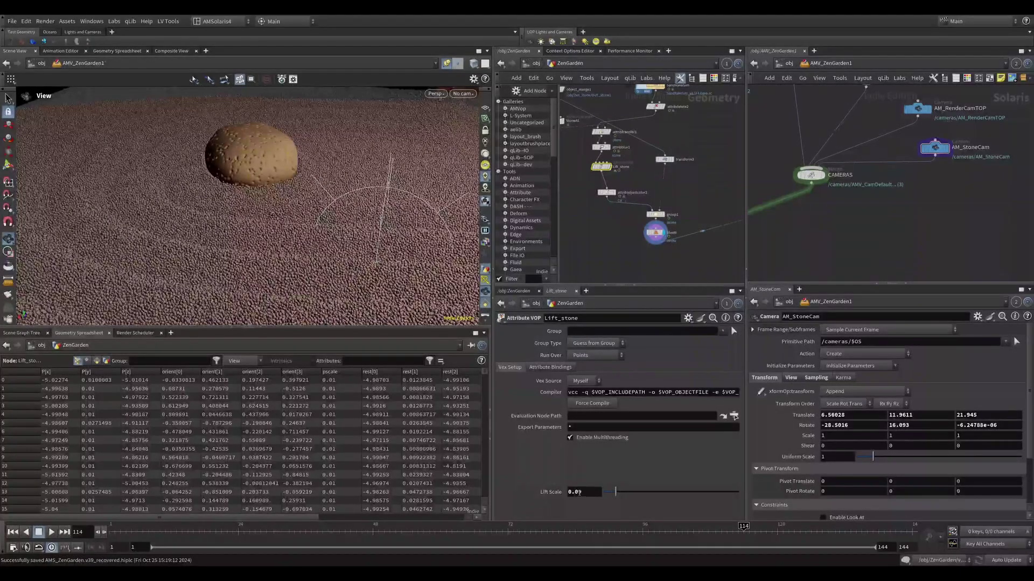
drag(573, 492, 584, 494)
text(.14)
key(Return)
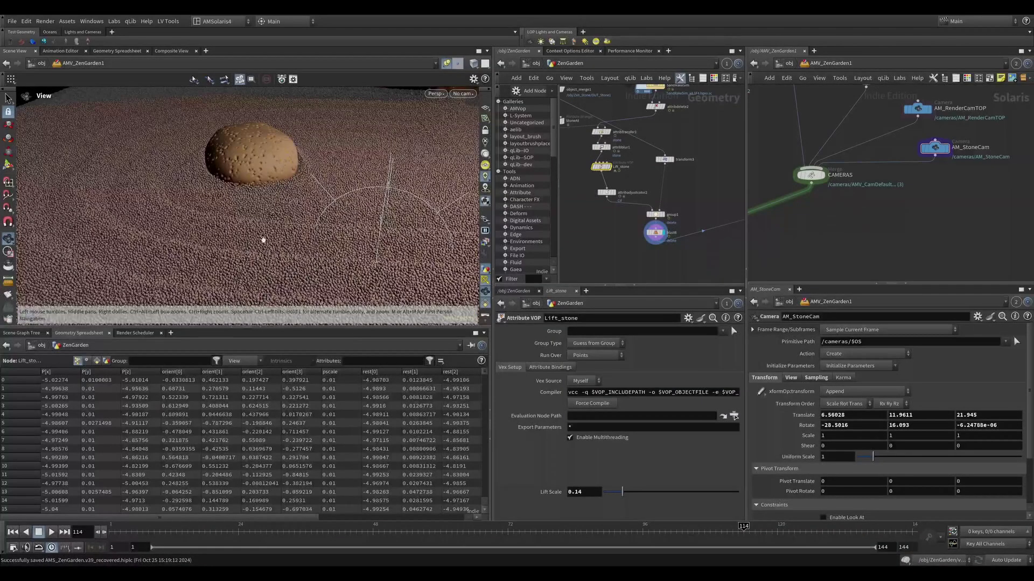
- Look through AM_StoneCam with the camera locked to the view, frame the stone close up and render the view with Karma XPU
drag(244, 187, 431, 178)
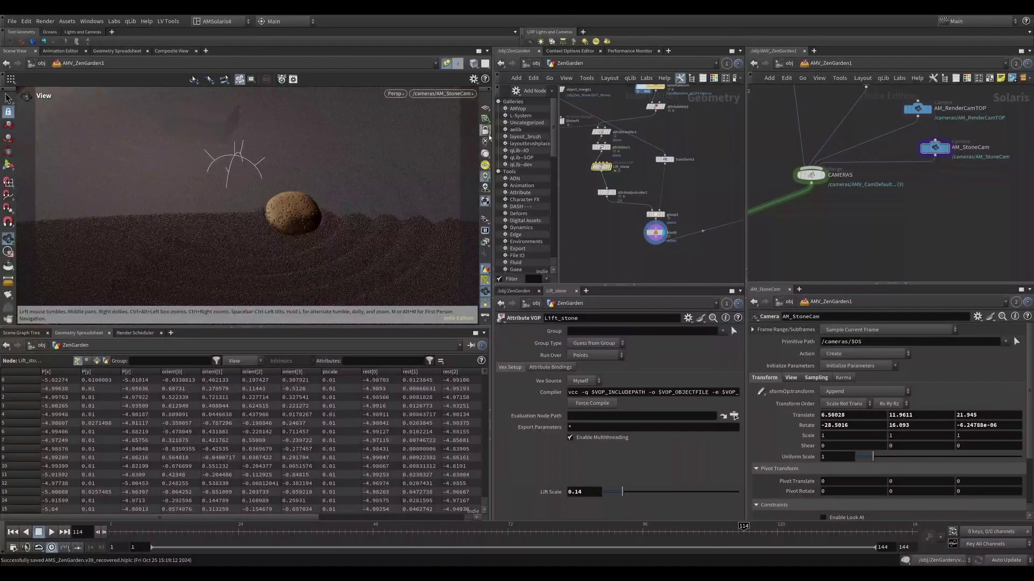
click(484, 128)
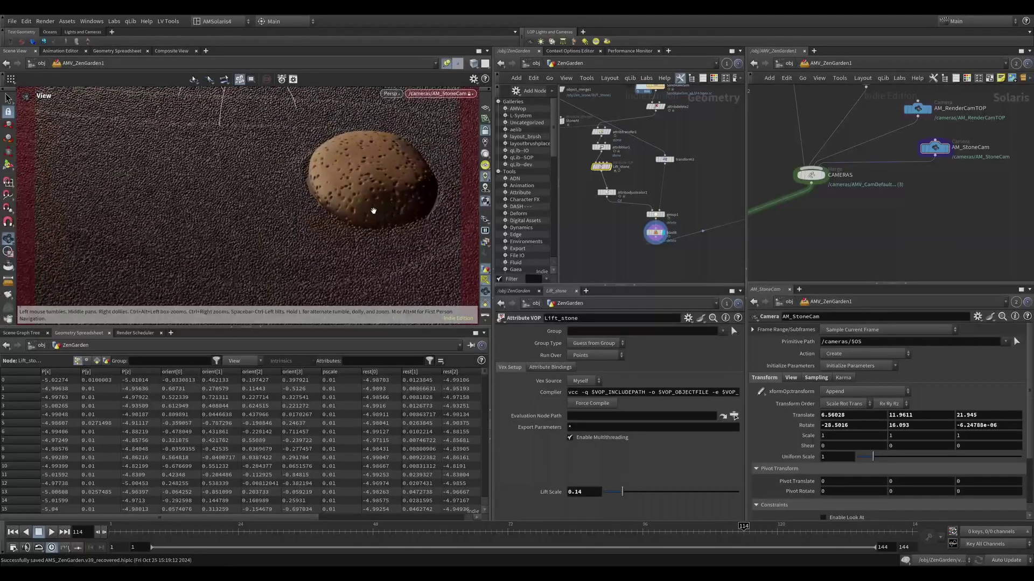
middle_drag(397, 196, 297, 197)
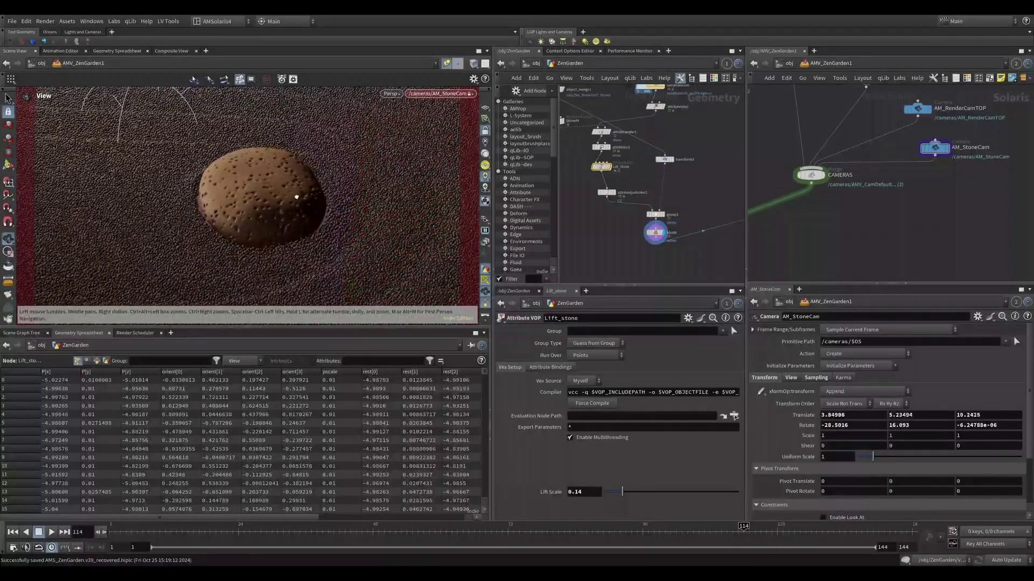
drag(295, 192, 364, 193)
scroll(365, 192, up, 3)
scroll(361, 191, up, 4)
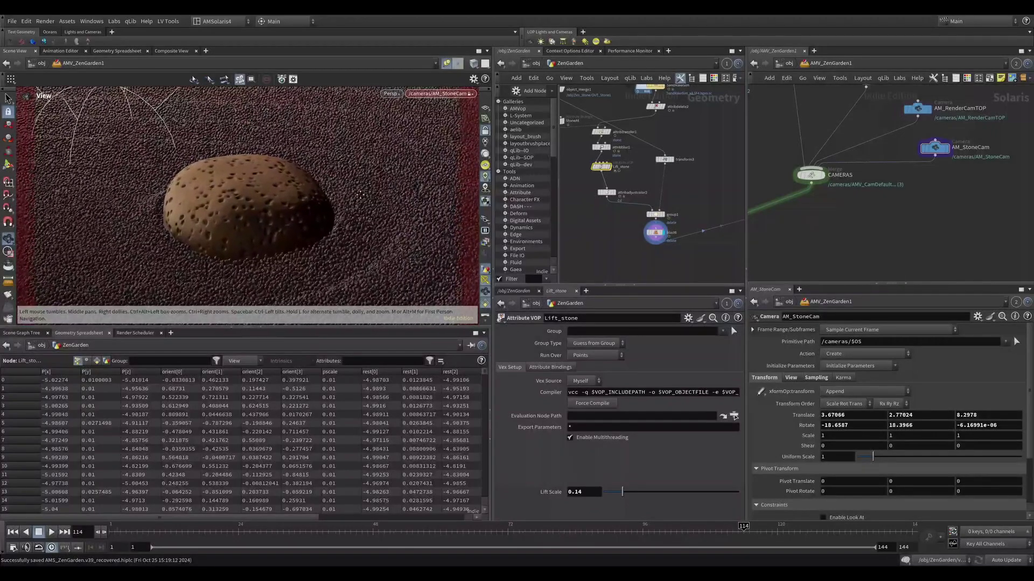
middle_drag(361, 189, 358, 180)
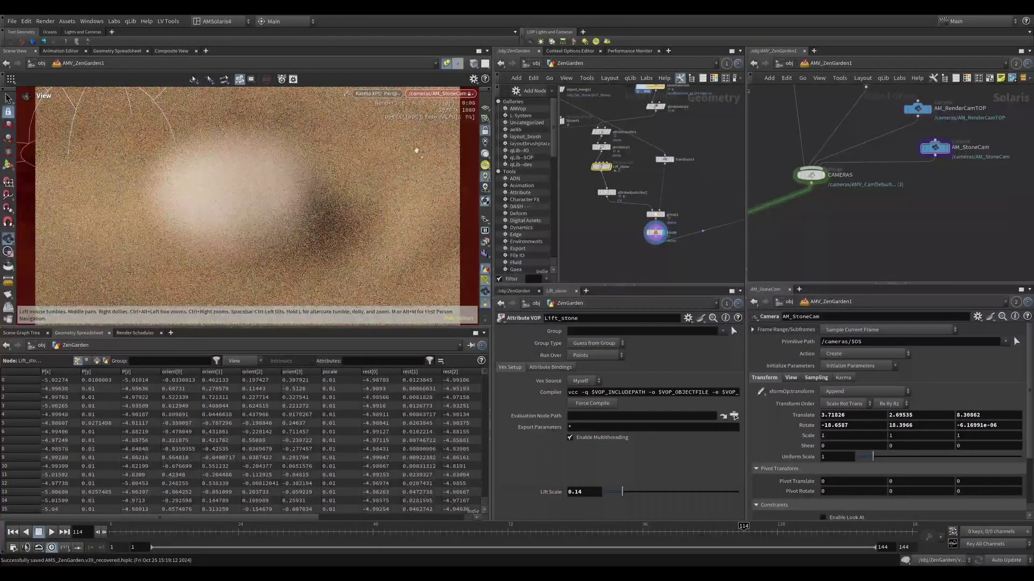
- Set the F-Stop of AM_StoneCam to 0 to remove the depth of field
click(934, 148)
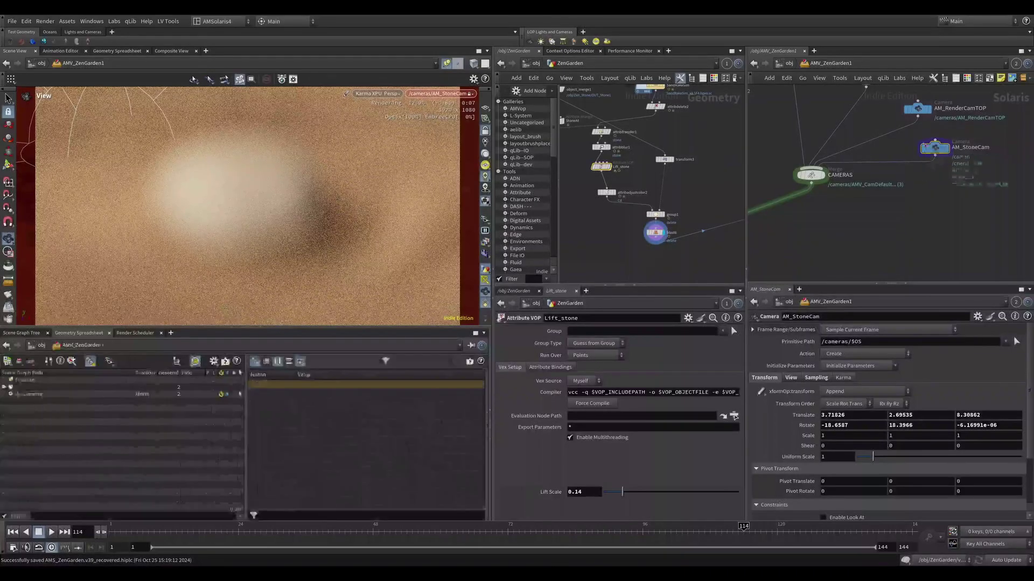
drag(1031, 365, 1033, 385)
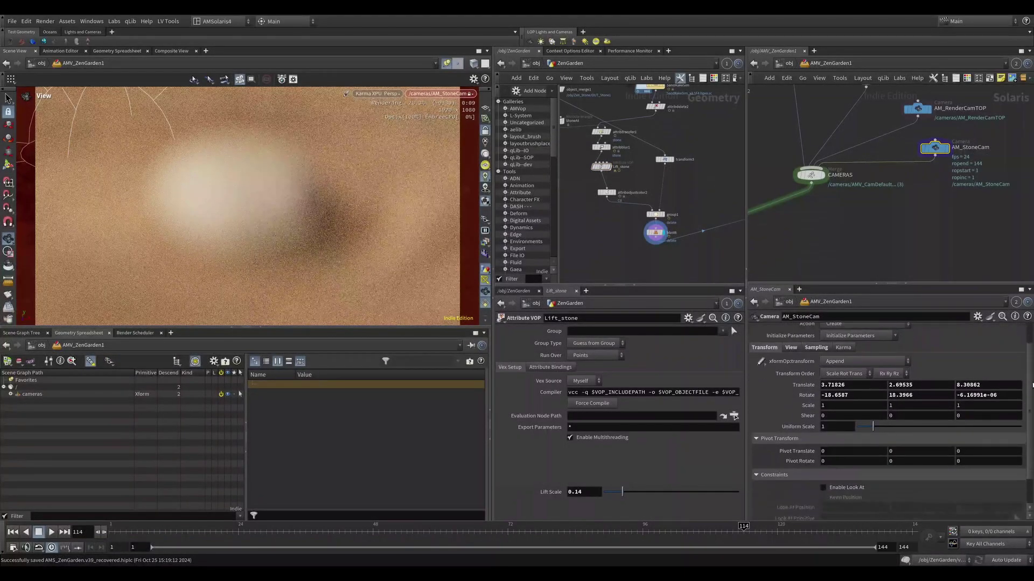
click(816, 347)
key(Return)
text(0)
key(Return)
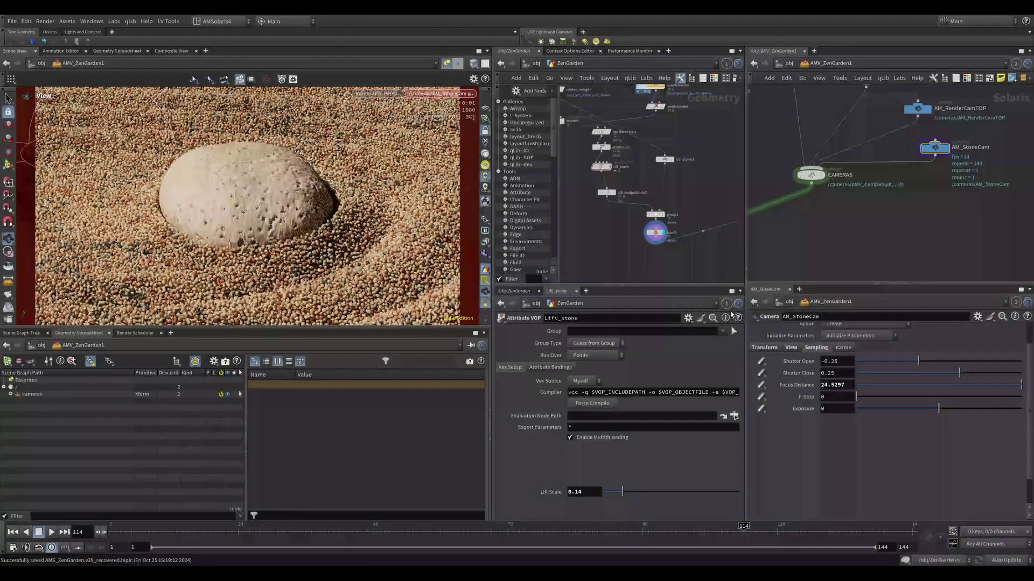
- Switch the SandRakeSim file cache to version 1 and compare its sand with version 2 in the render
middle_drag(647, 163, 661, 193)
click(648, 153)
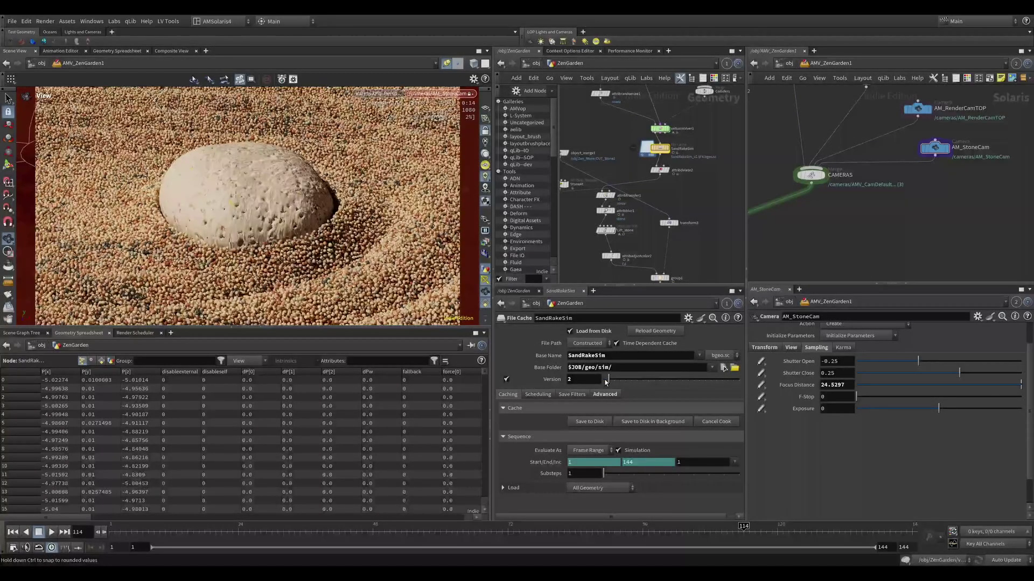
drag(607, 381, 599, 382)
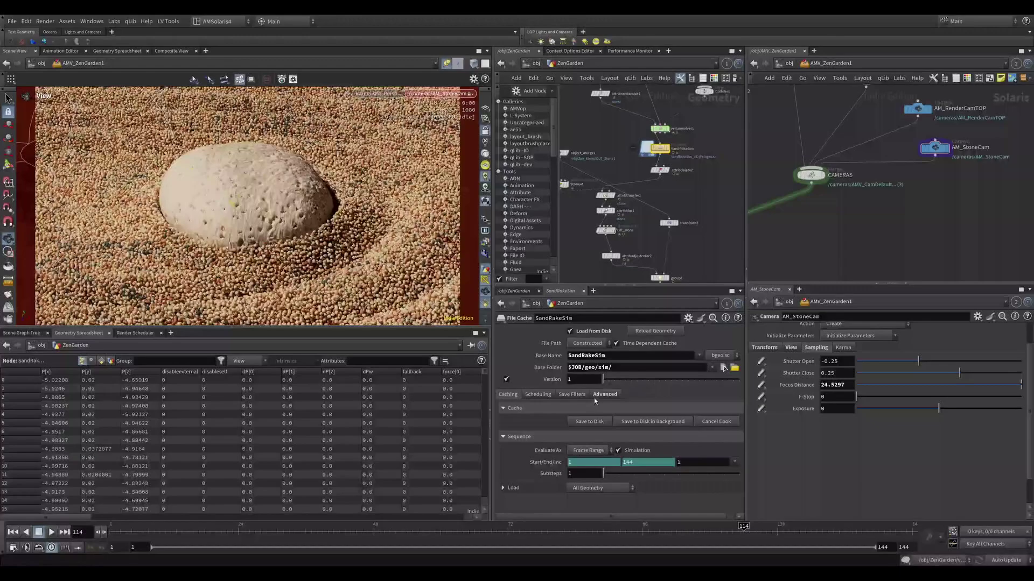
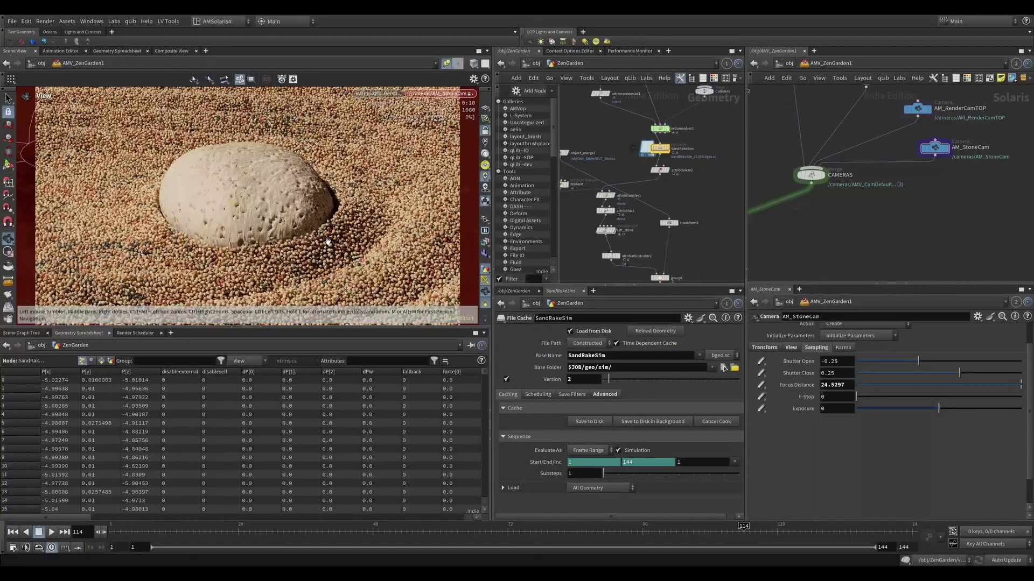
click(603, 380)
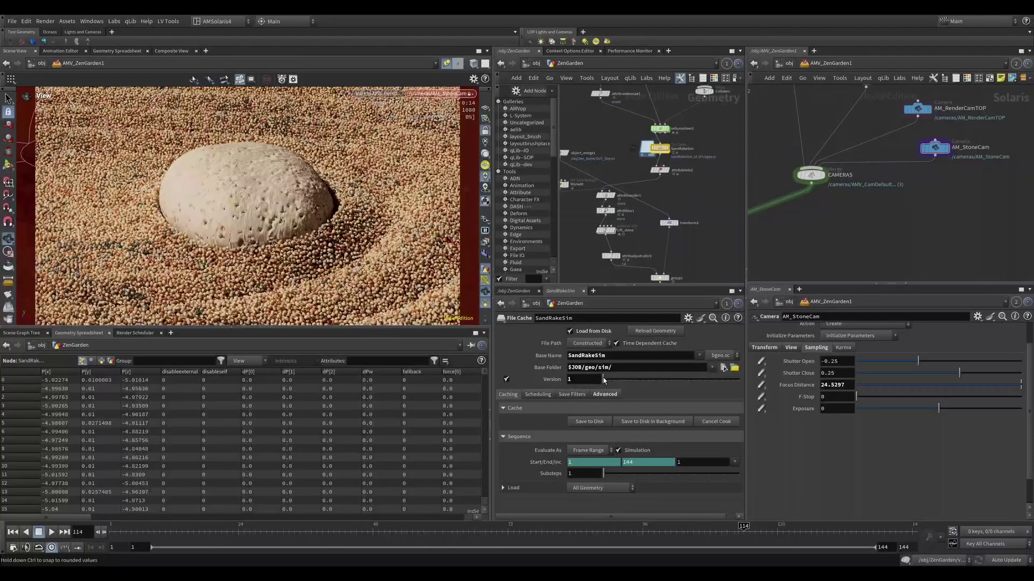
- Select blast6 and inspect the hole left in the sand in the geometry scene view
middle_drag(668, 270, 647, 209)
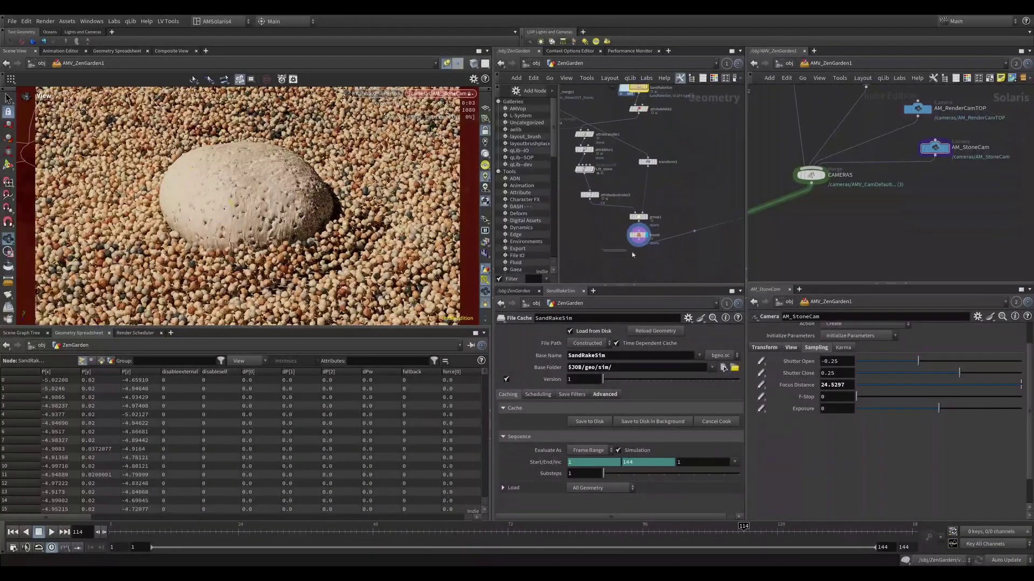
click(638, 235)
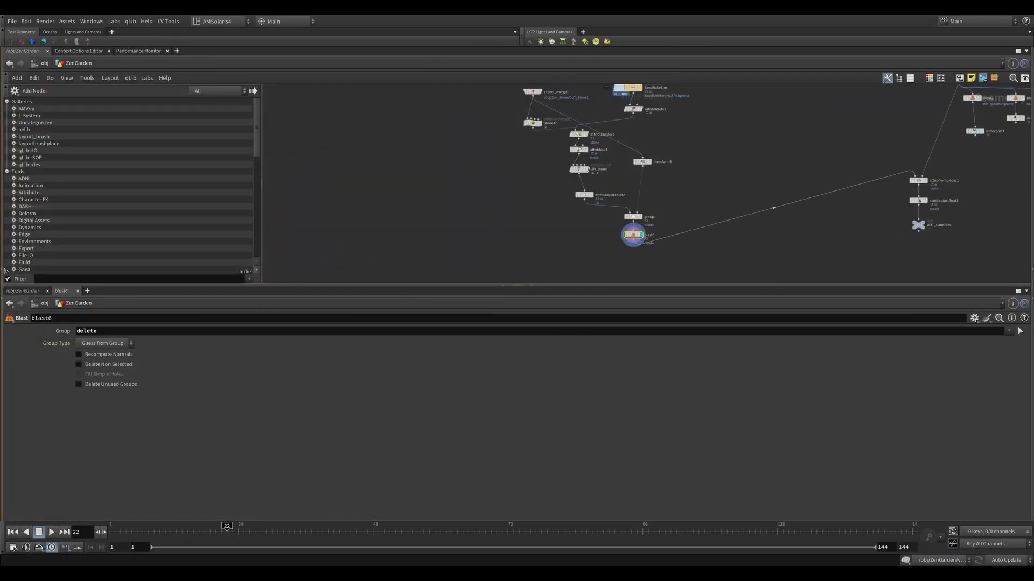
click(5, 270)
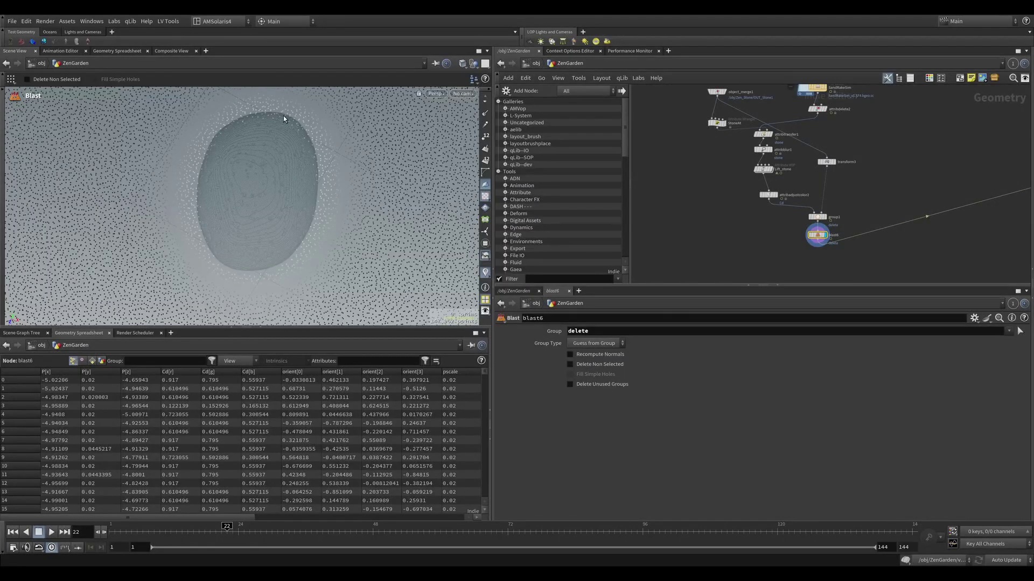
key(Escape)
drag(293, 168, 316, 148)
key(Return)
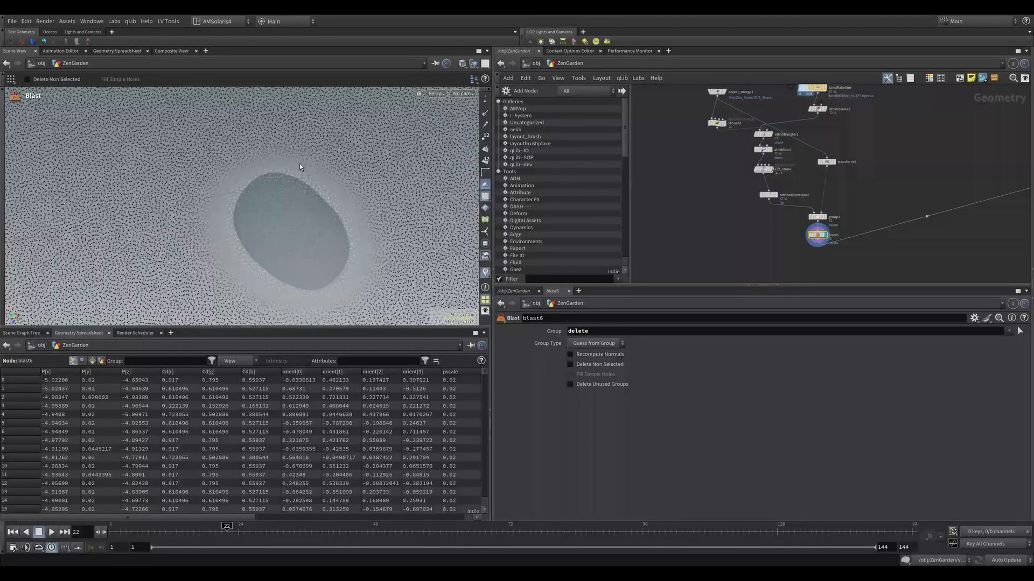
- Move the object_merge1 node upward to open a gap above the node it feeds
middle_drag(700, 102, 715, 130)
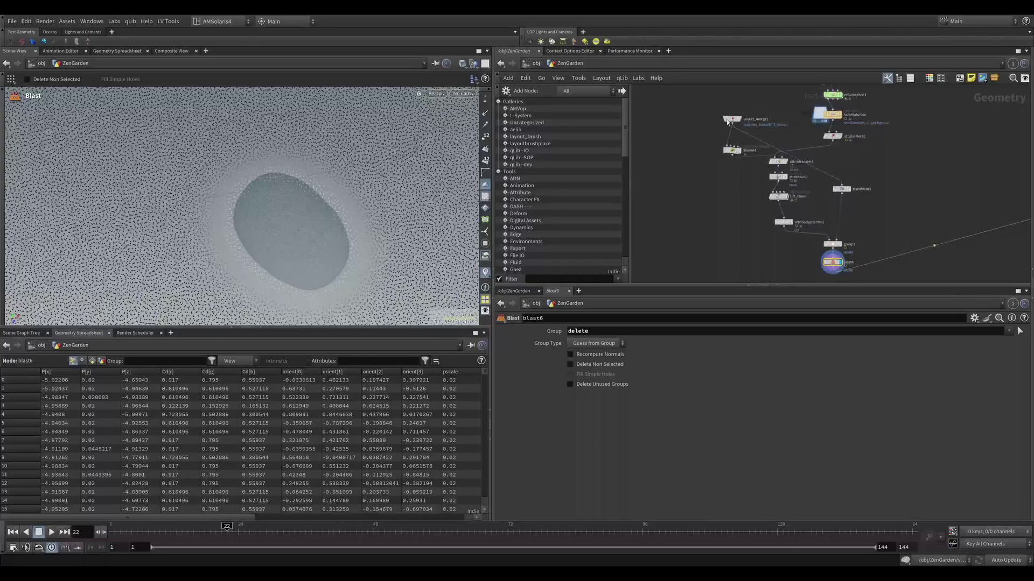
mouse_move(736, 120)
drag(735, 119, 735, 105)
key(Tab)
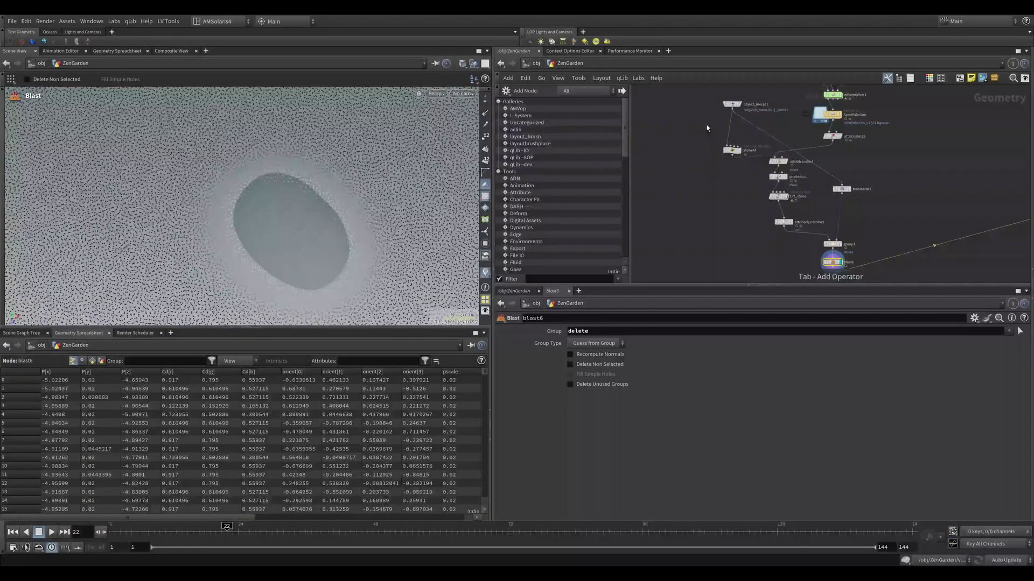
text(transform)
key(Return)
click(732, 123)
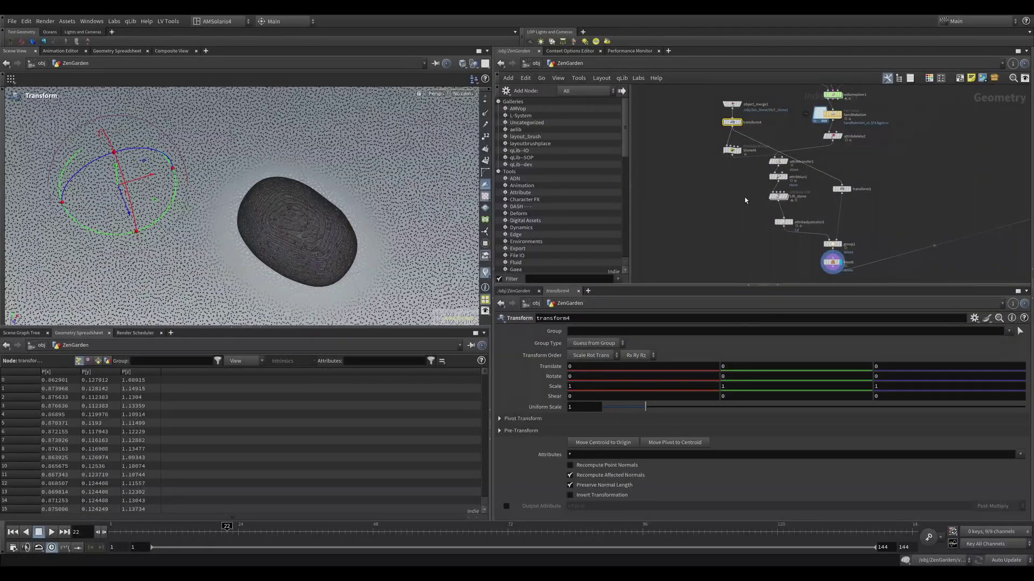
key(Delete)
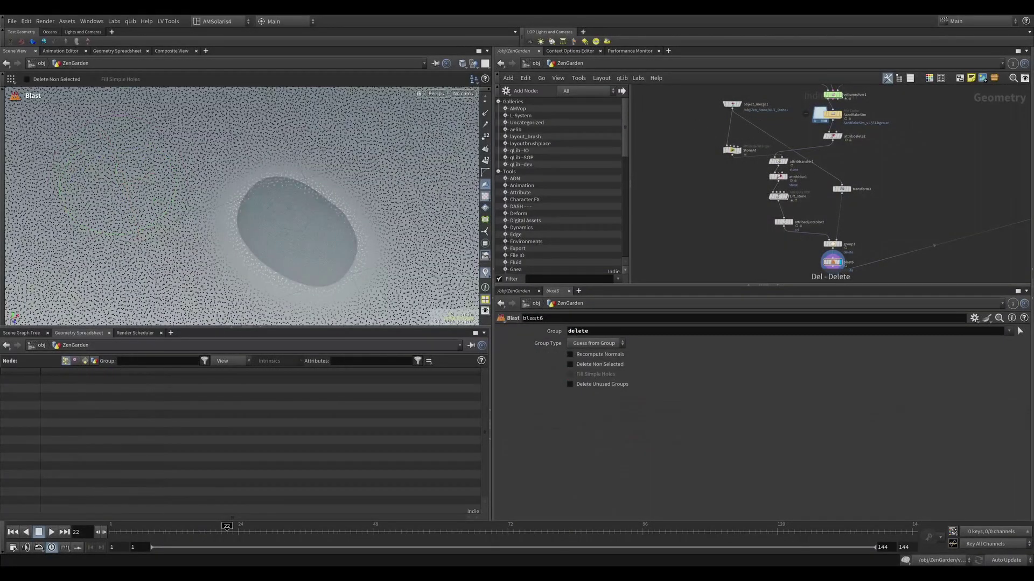
- Duplicate transform3 and insert the copy directly after object_merge1, feeding both downstream branches
click(842, 189)
key(ctrl+c)
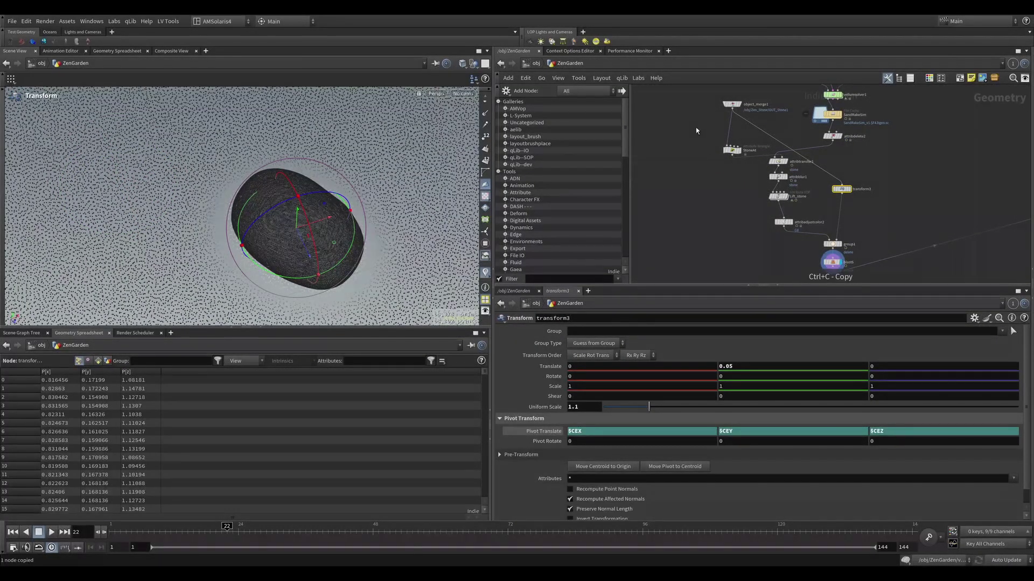
key(ctrl+v)
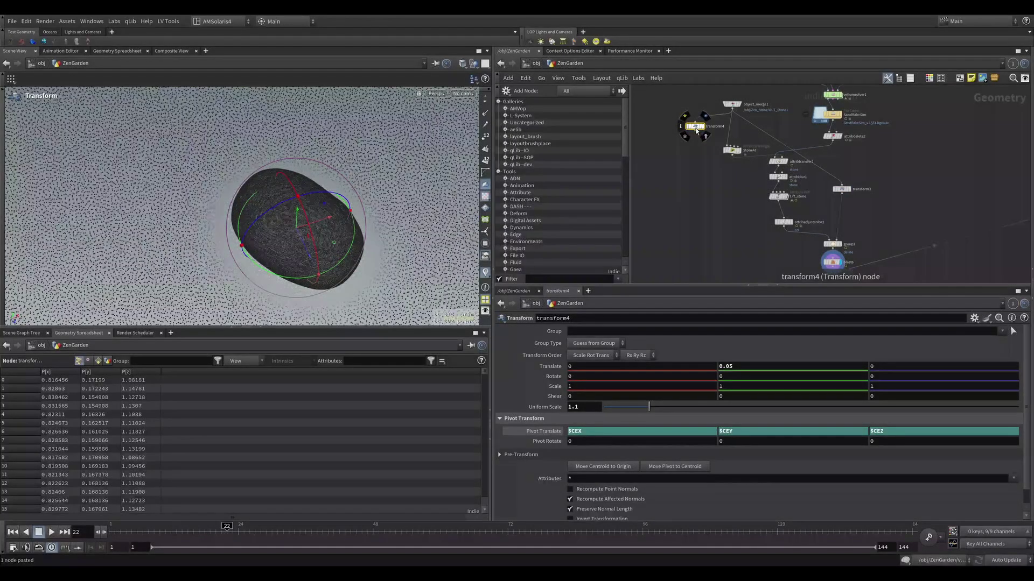
drag(696, 131, 724, 125)
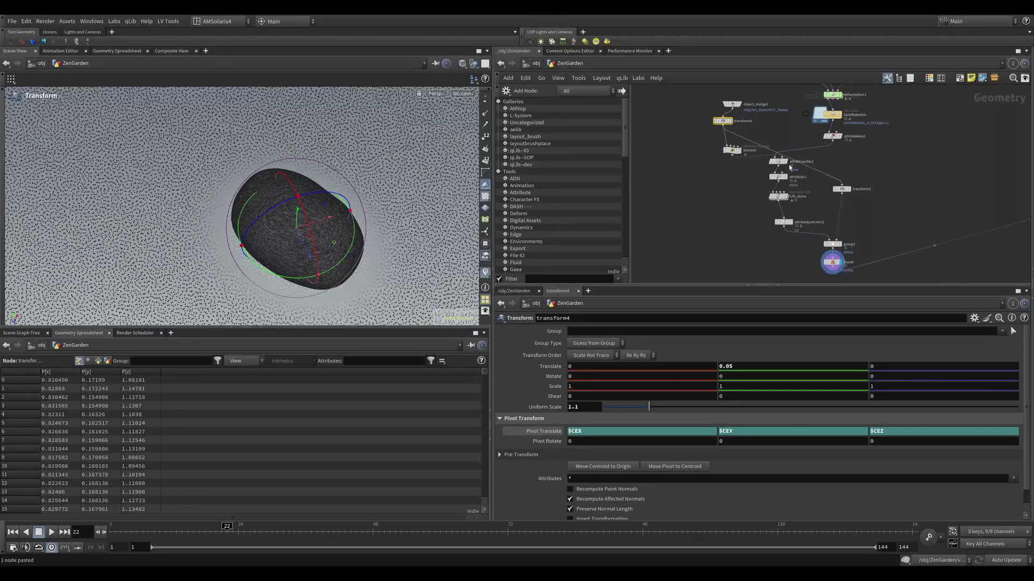
- Reset transform4's Translate and Uniform Scale to their defaults, display the node and set its X Scale to 1.2
ctrl+middle_click(545, 409)
ctrl+middle_click(558, 368)
alt+drag(310, 243, 421, 295)
alt+middle_drag(420, 295, 446, 229)
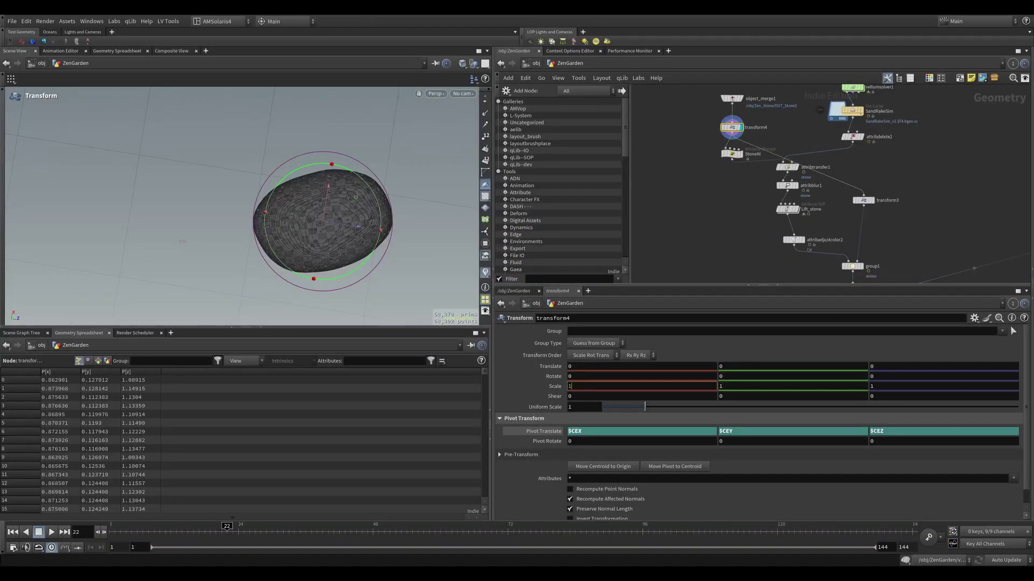
text(.2)
key(Return)
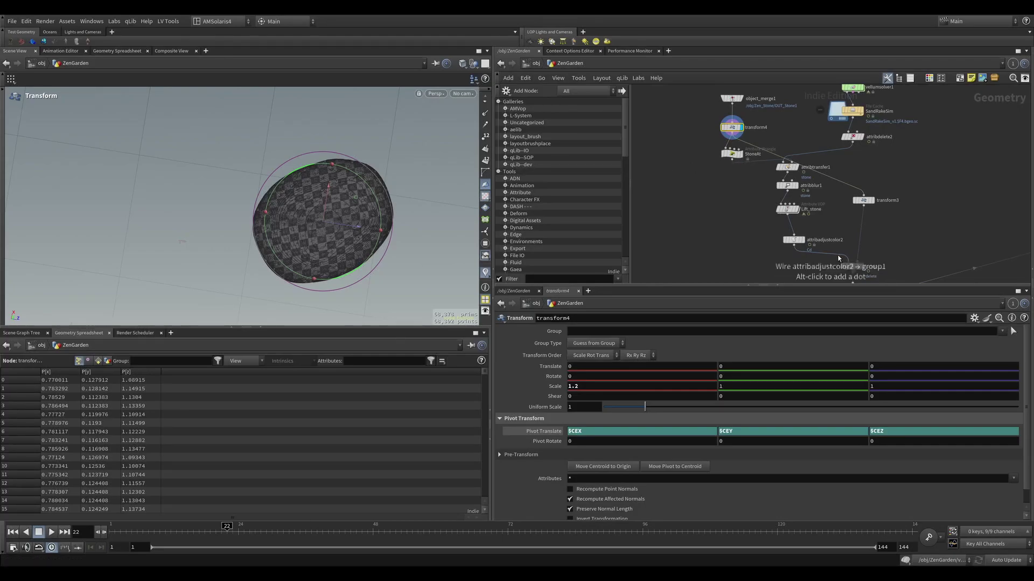
- Display the attribadjustcolor2 node and check the sand around the stone's hollow
middle_drag(885, 175, 892, 171)
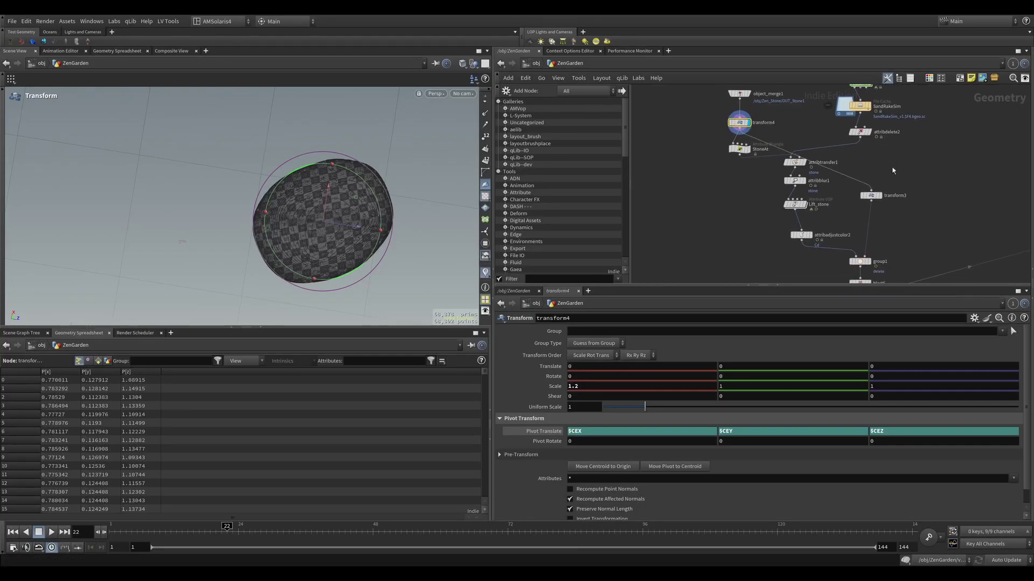
middle_drag(834, 220, 763, 204)
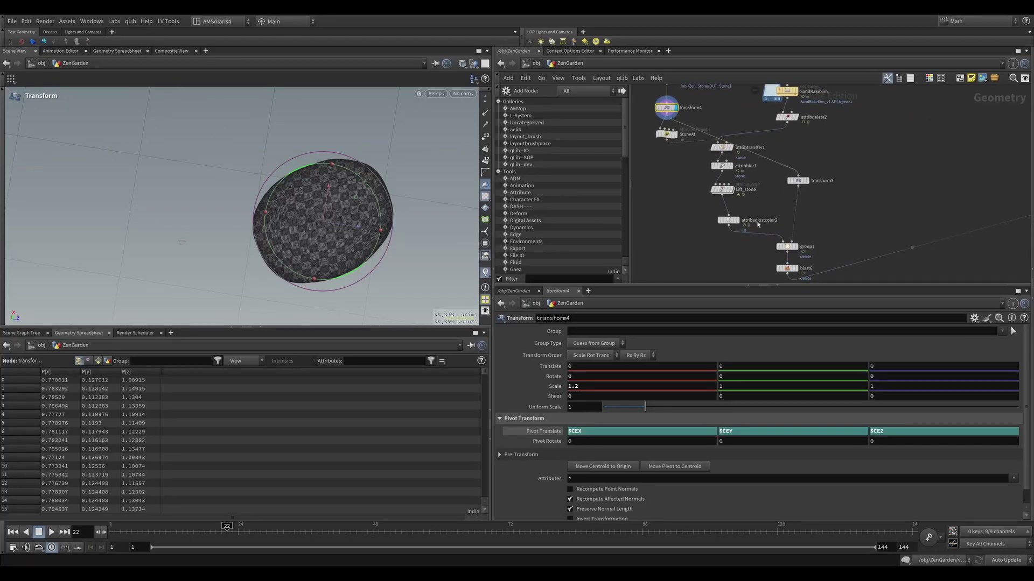
scroll(758, 225, up, 5)
mouse_move(724, 214)
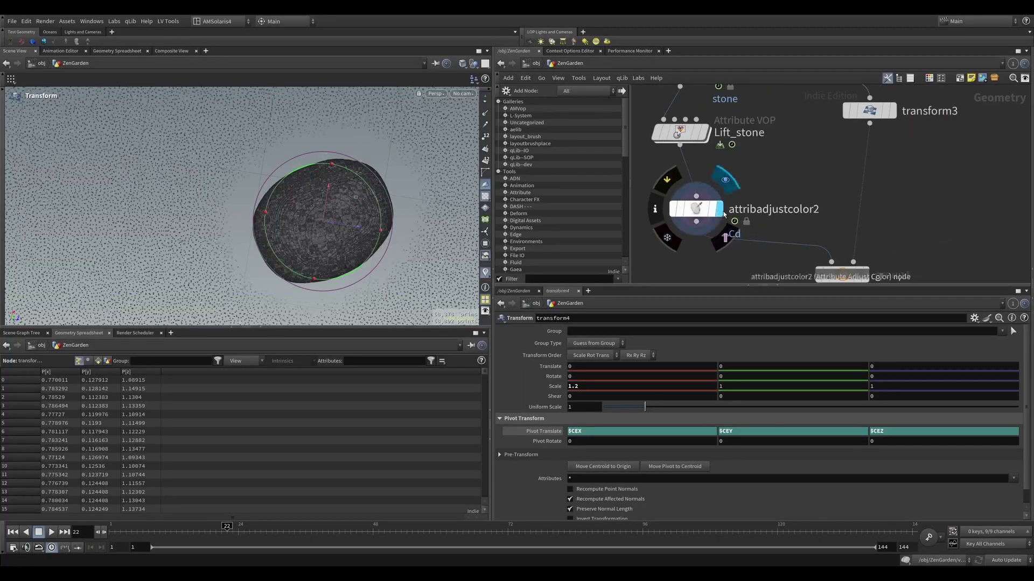
click(725, 180)
click(696, 208)
middle_drag(848, 278, 821, 225)
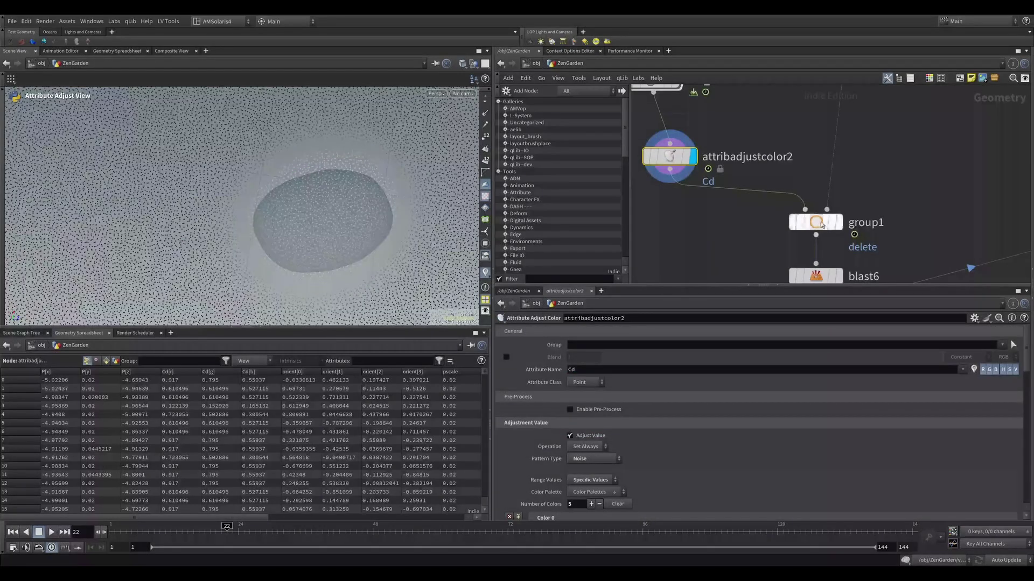
- Display group1 to inspect its delete points inside the stone volume from a low angle, and switch the display to blast6
click(839, 222)
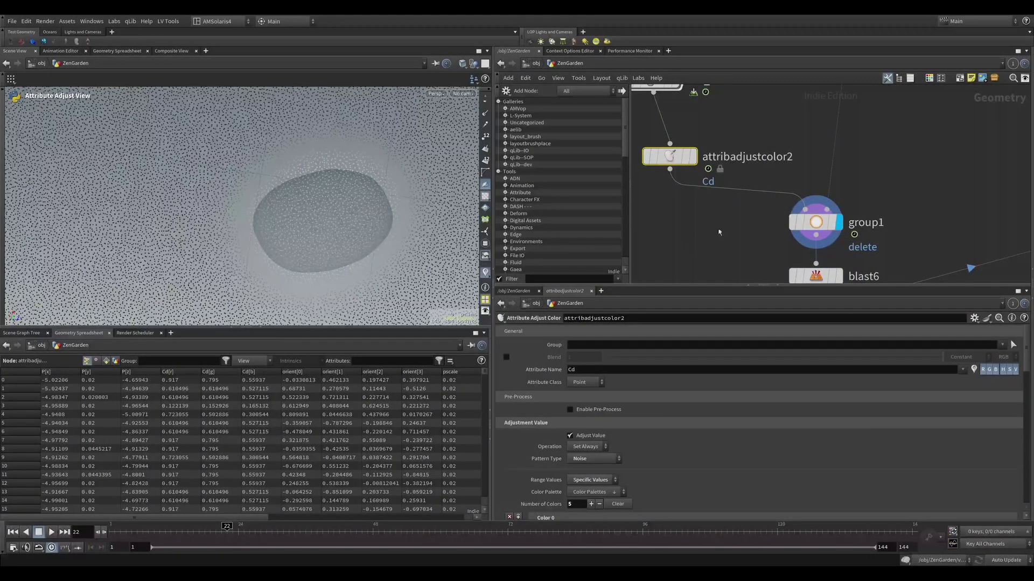
click(802, 222)
alt+drag(349, 194, 527, 168)
middle_drag(752, 261, 723, 214)
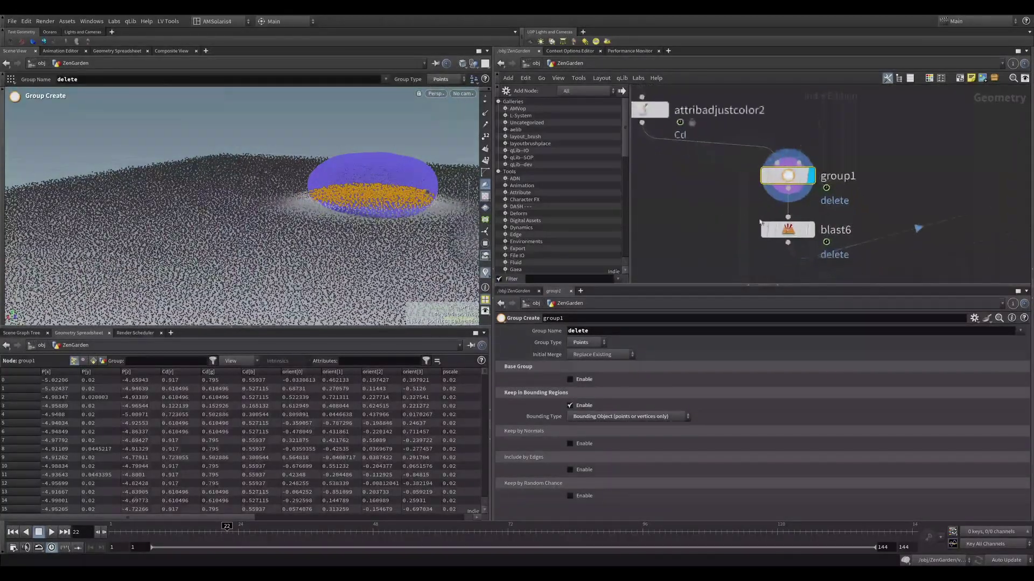
click(810, 230)
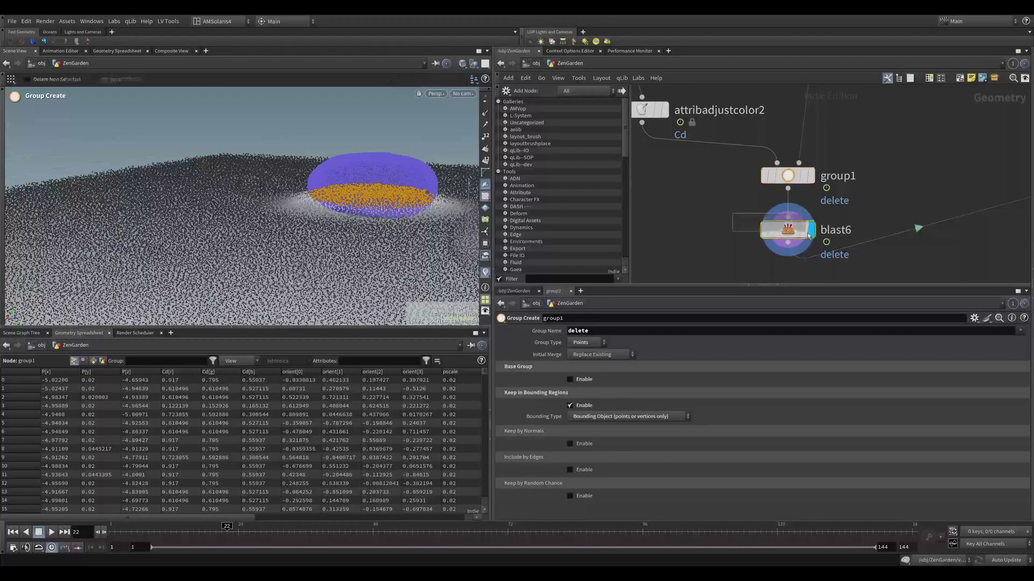
- Examine the blast6 result around the stone from above and at an angle, and review the stone nodes upstream
click(786, 229)
scroll(676, 201, down, 1)
key(Escape)
scroll(226, 218, up, 6)
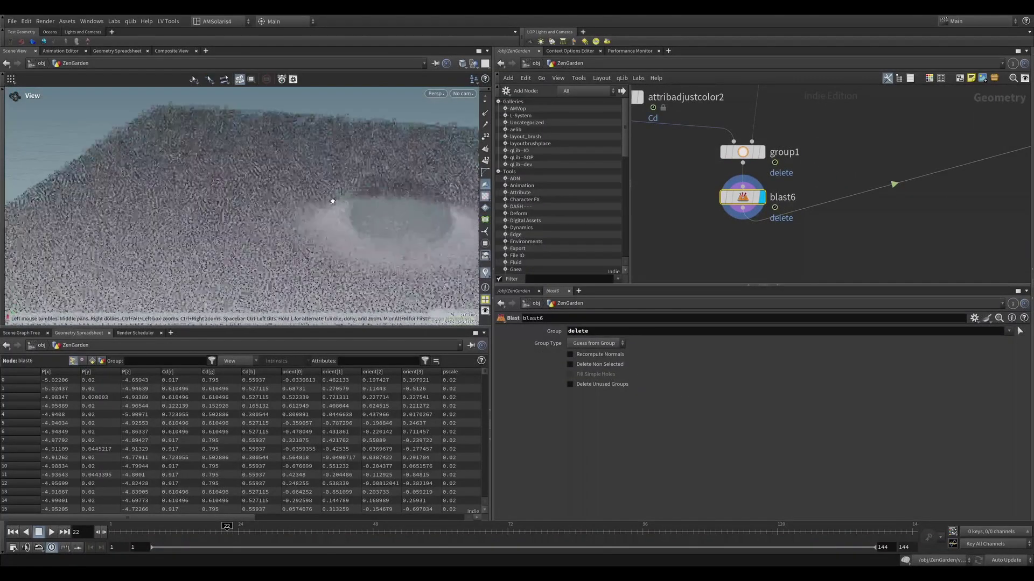
drag(226, 218, 296, 168)
key(Return)
scroll(813, 137, down, 5)
middle_drag(813, 137, 697, 171)
drag(661, 126, 781, 228)
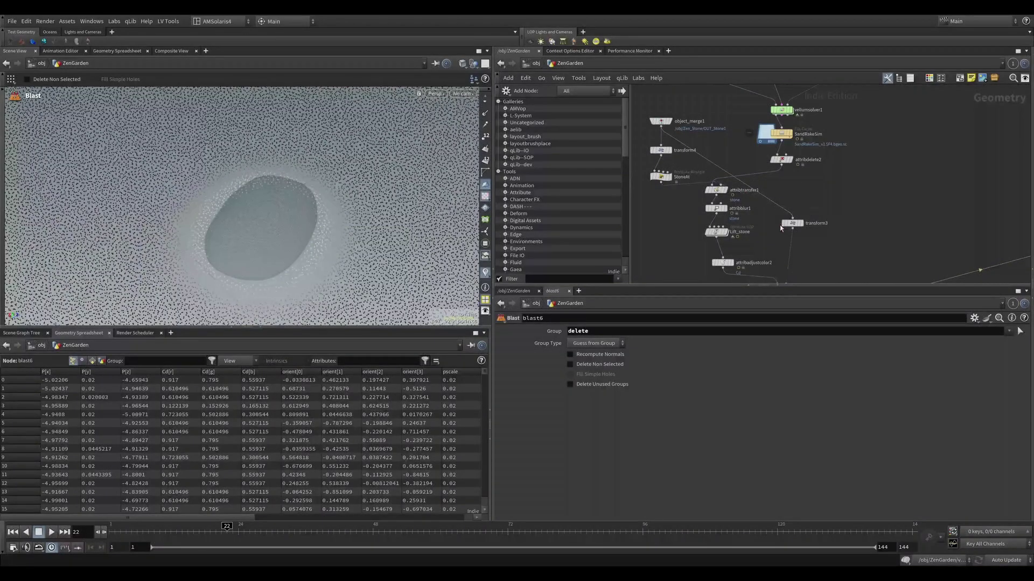
key(Escape)
drag(346, 208, 362, 195)
key(Return)
- On attribblur1, keep the Uniform method and set Proximity Radius to 2.302 and Max Neighbors to 50
middle_drag(663, 251, 693, 212)
click(745, 170)
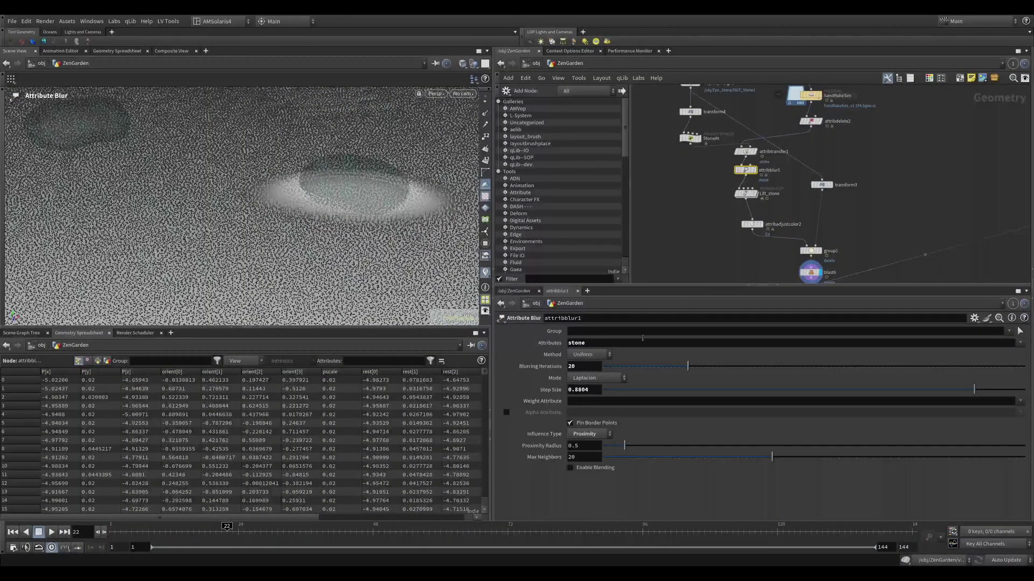
click(582, 355)
click(585, 380)
click(586, 356)
click(585, 372)
drag(610, 447, 768, 471)
click(1027, 467)
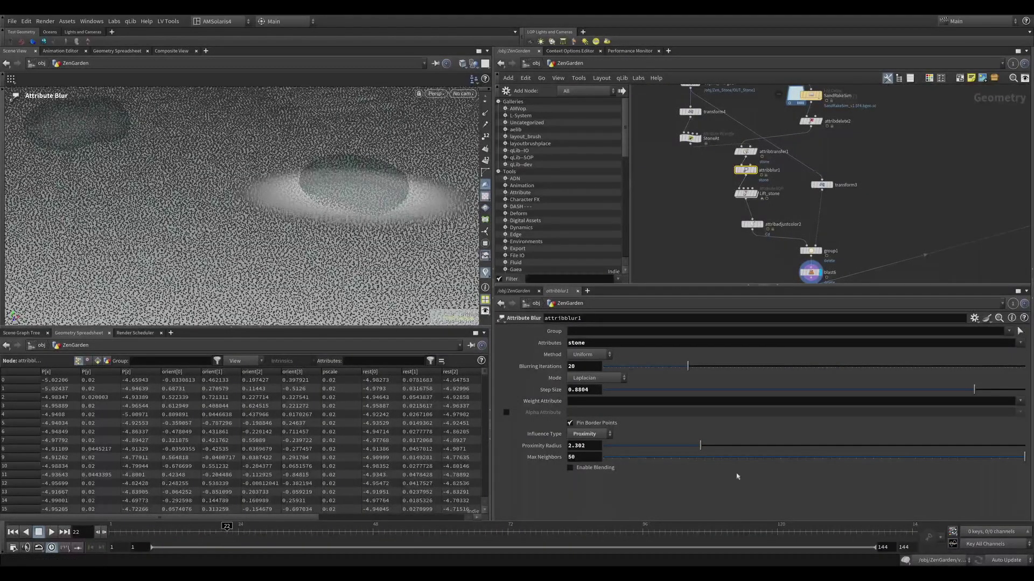
- Reduce attribblur1's Max Neighbors to 33 while judging the sand slope in a low side view
key(Escape)
drag(421, 302, 387, 212)
key(Return)
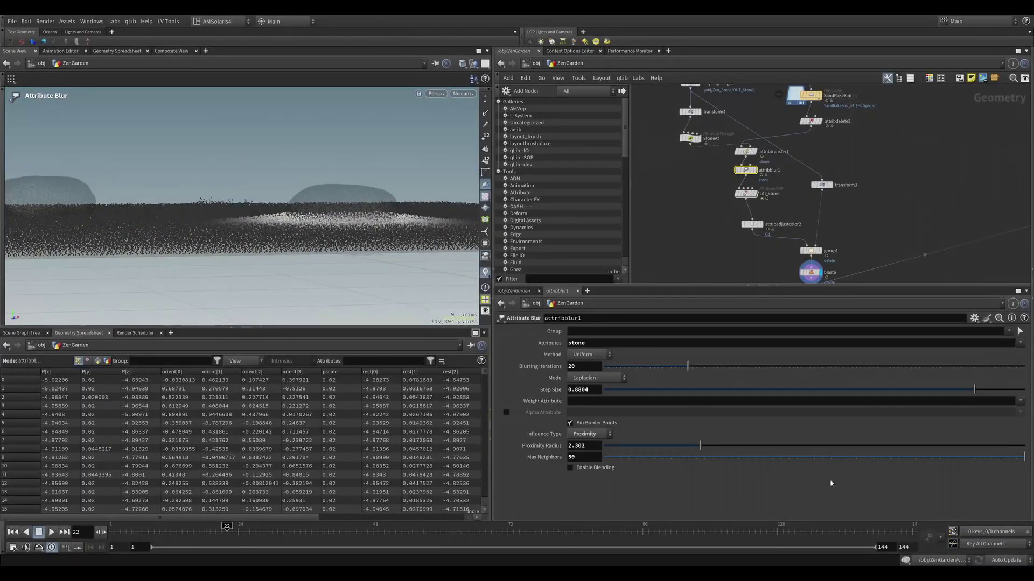
click(881, 457)
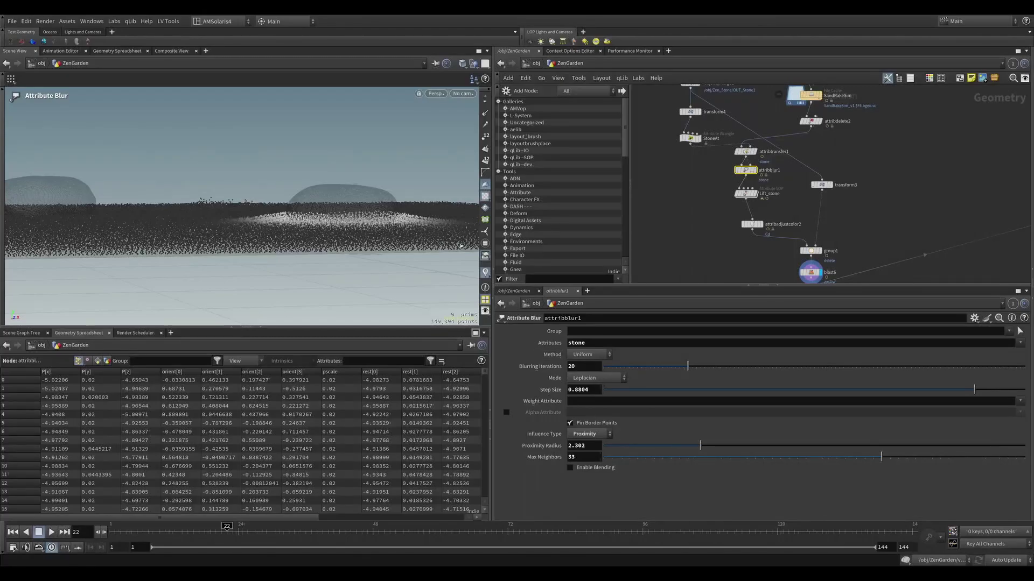
key(Escape)
drag(410, 220, 405, 211)
key(Return)
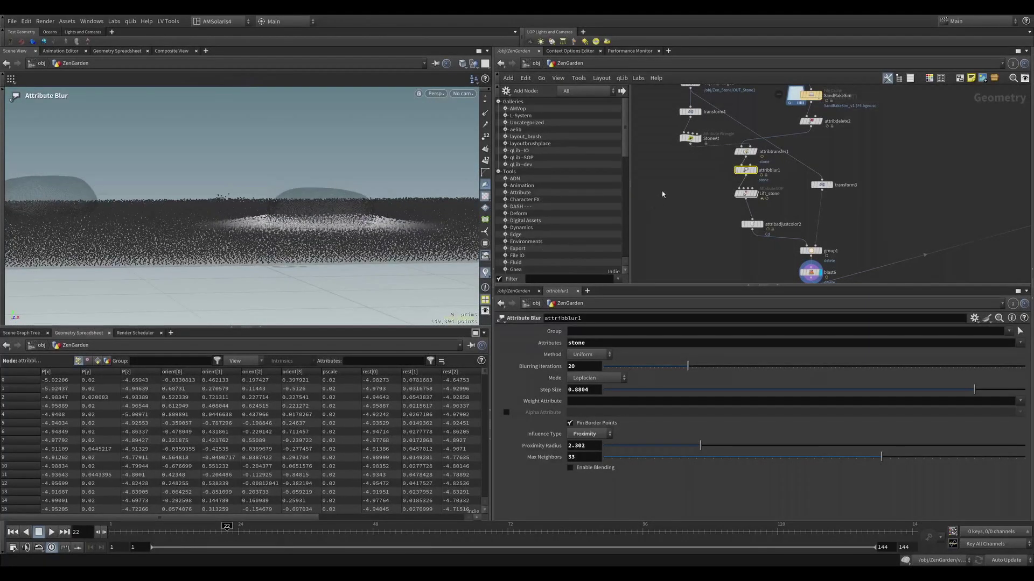
- Try a Lift Scale of 0.3 on the Lift_stone node
click(745, 194)
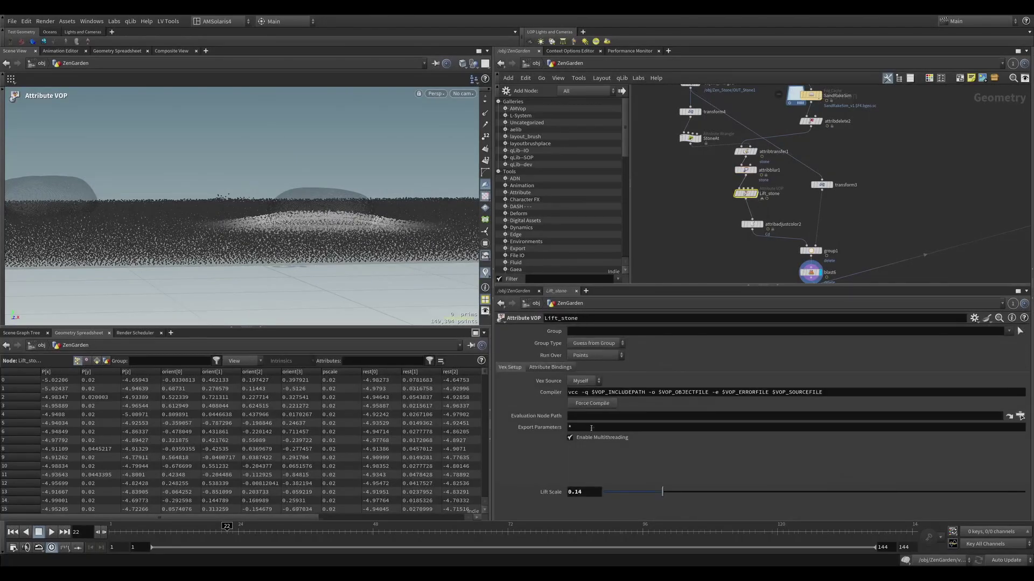
click(580, 493)
key(BackSpace)
text(3)
key(Return)
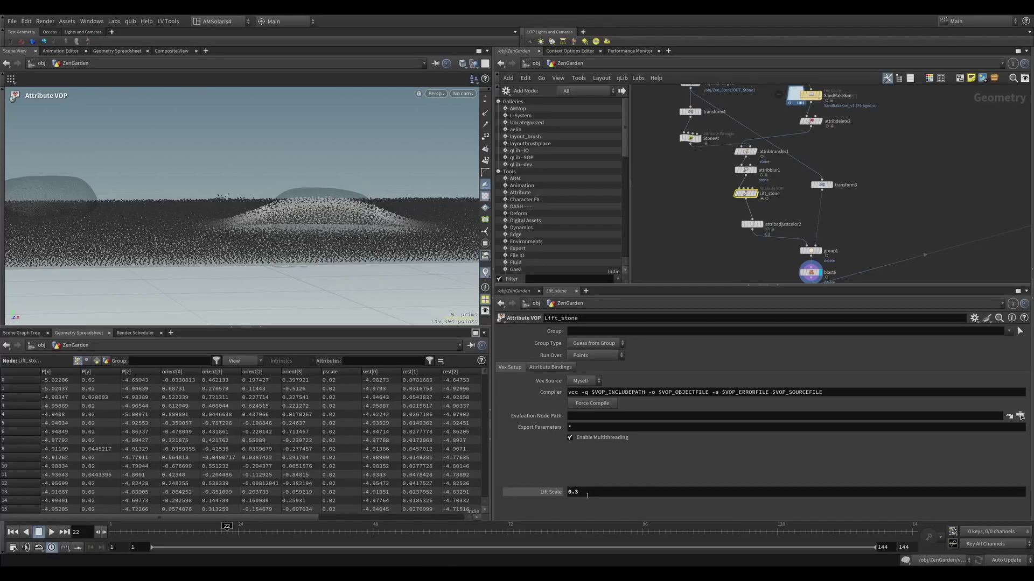
- Set Lift_stone's Lift Scale to 0.2 and view the raised sand around the stone
click(600, 496)
text(2)
key(Return)
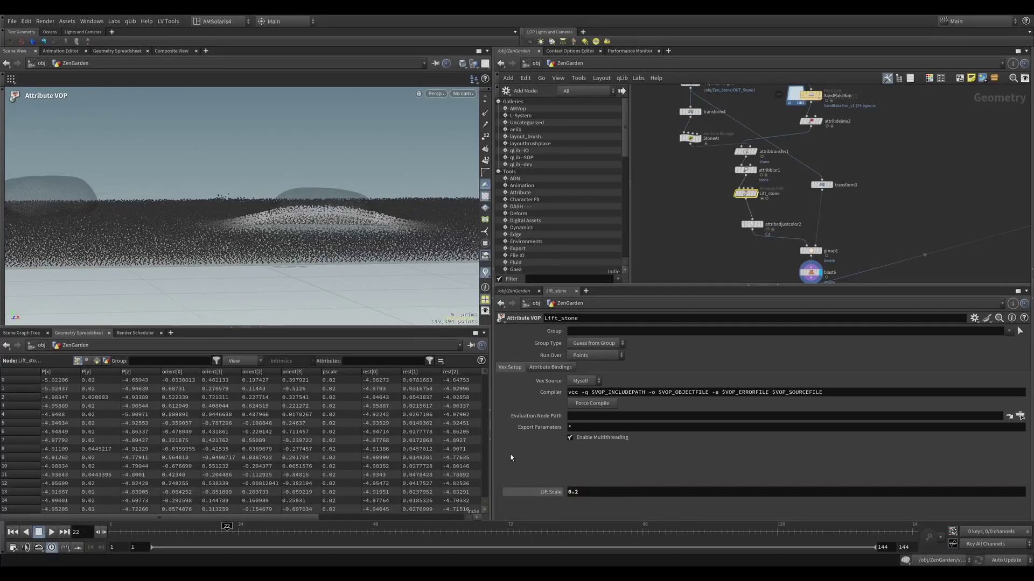
double_click(583, 495)
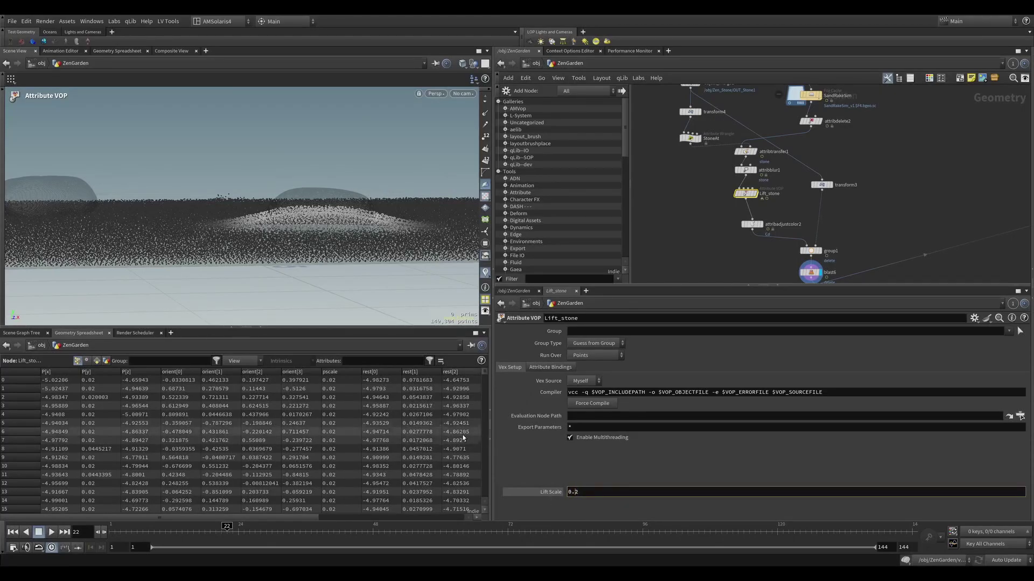
click(326, 257)
key(Escape)
drag(316, 244, 339, 237)
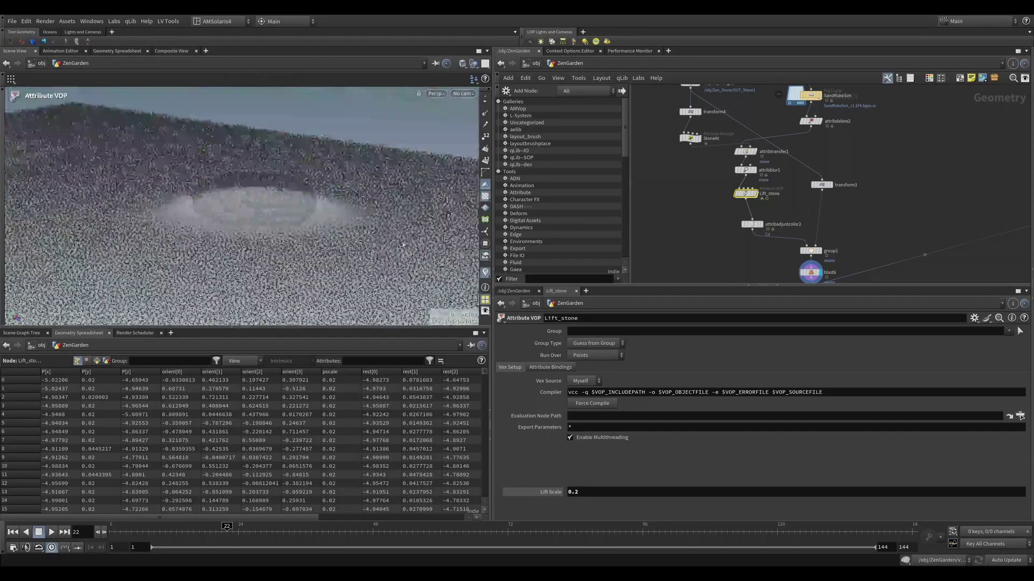
- Select blast6 and examine the lifted sand ring around the stone from several angles
scroll(935, 214, up, 3)
middle_drag(739, 224, 826, 202)
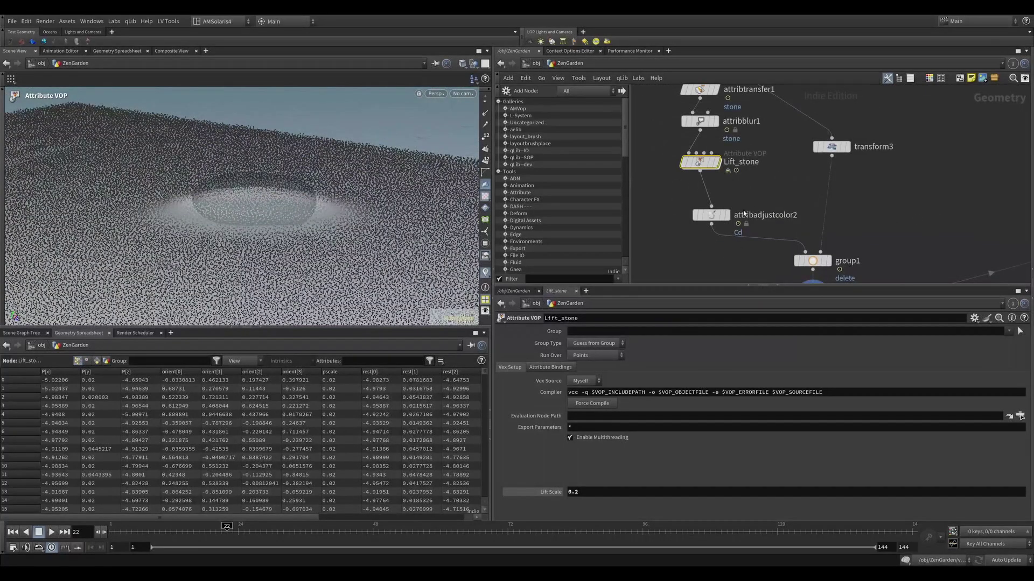
middle_drag(996, 271, 959, 198)
click(773, 222)
alt+drag(354, 162, 295, 192)
alt+middle_drag(295, 192, 296, 134)
drag(296, 134, 254, 162)
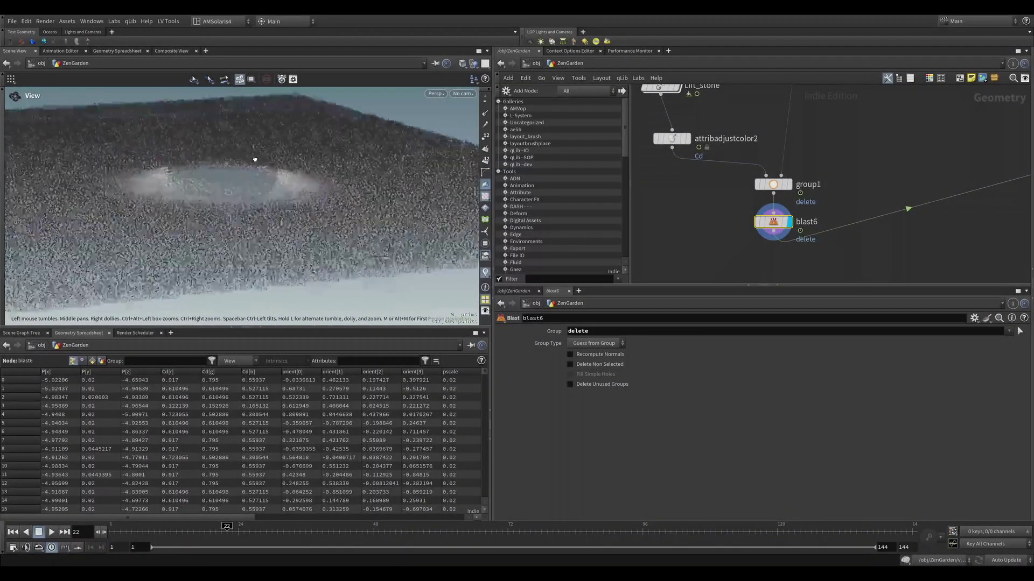
key(Return)
- Display the SandRakeSim file cache at Version 2 and examine its sand mound around the stone from the side
middle_drag(719, 218, 753, 189)
click(789, 136)
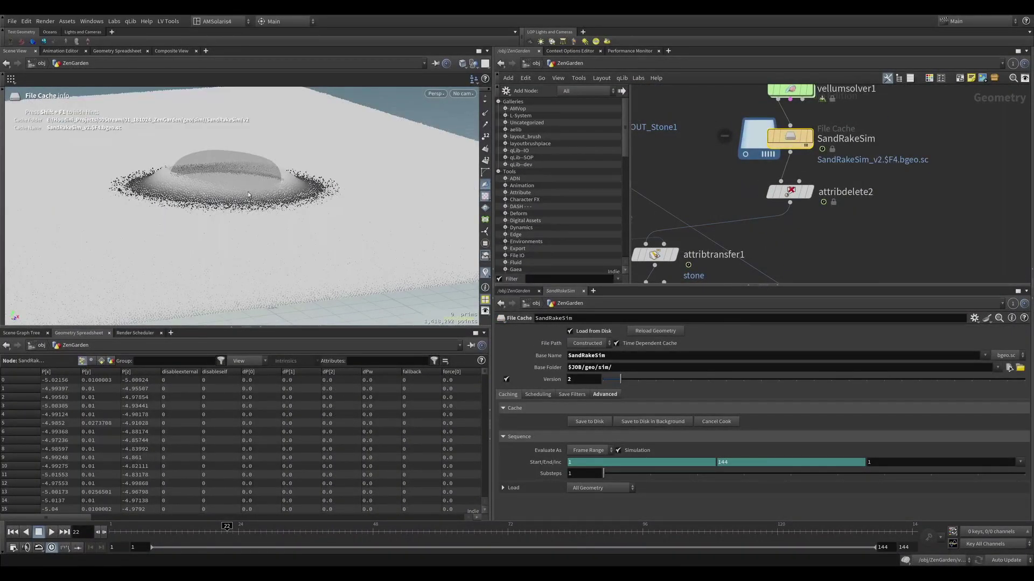
key(Escape)
drag(361, 189, 312, 182)
key(Return)
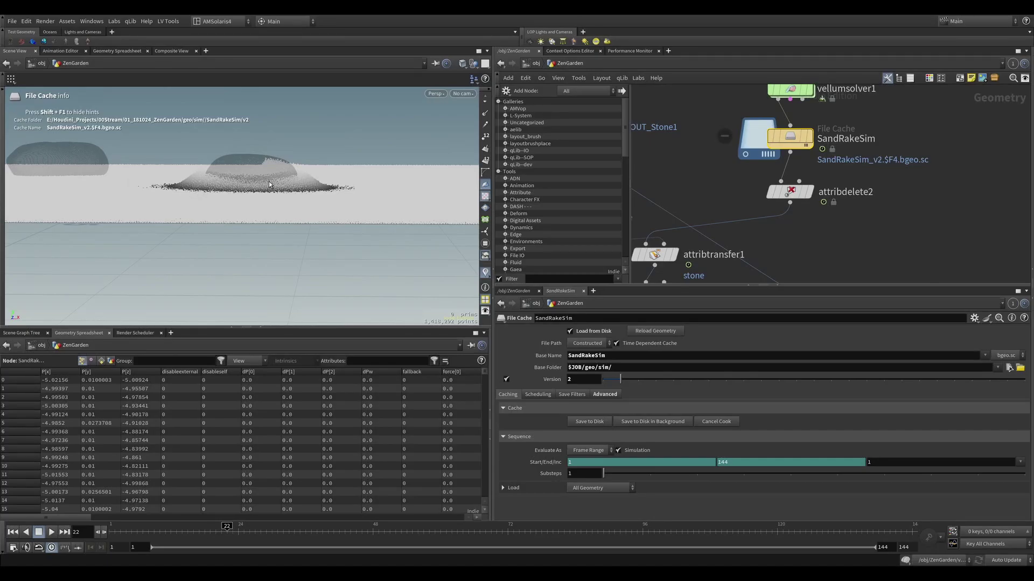
drag(255, 169, 208, 108)
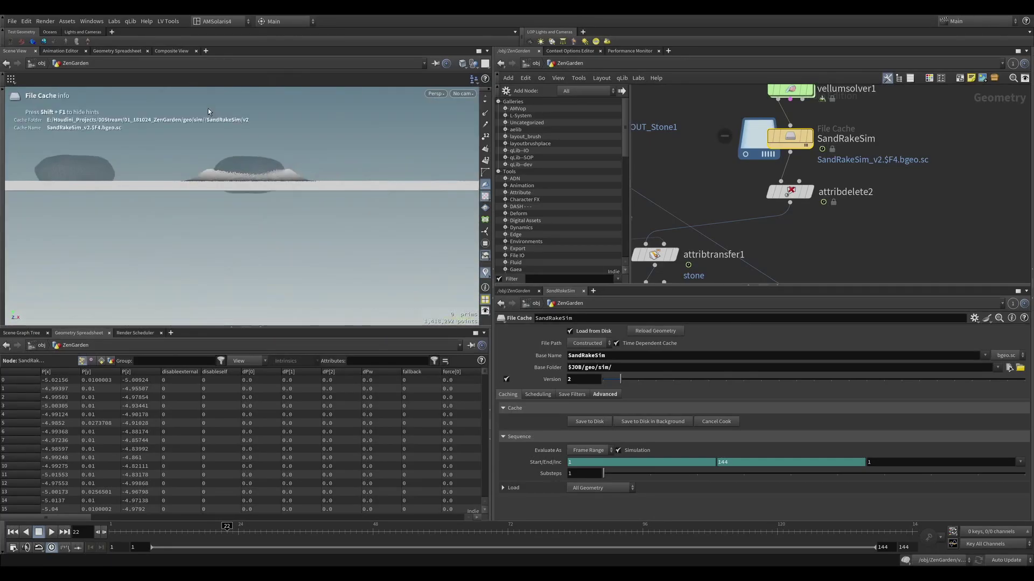
- Switch the SandRakeSim cache between Versions 1 and 2 to compare the sand profiles, ending on Version 1
click(609, 381)
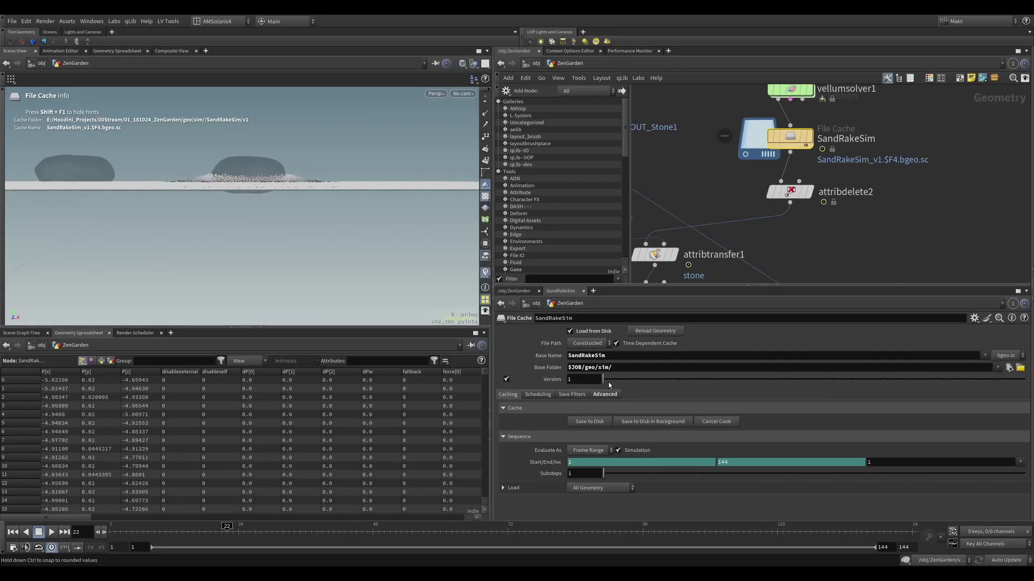
click(614, 384)
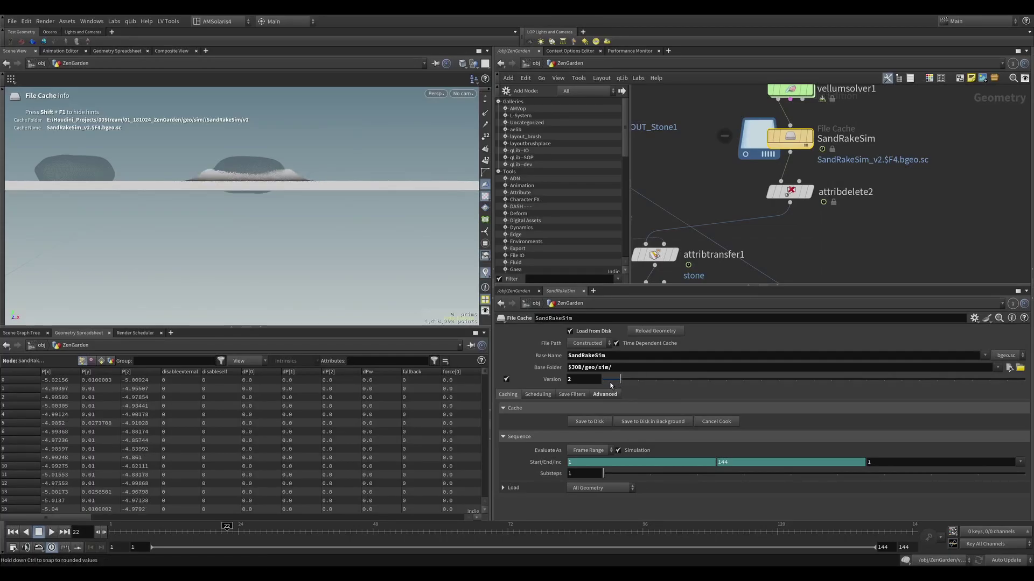
click(610, 384)
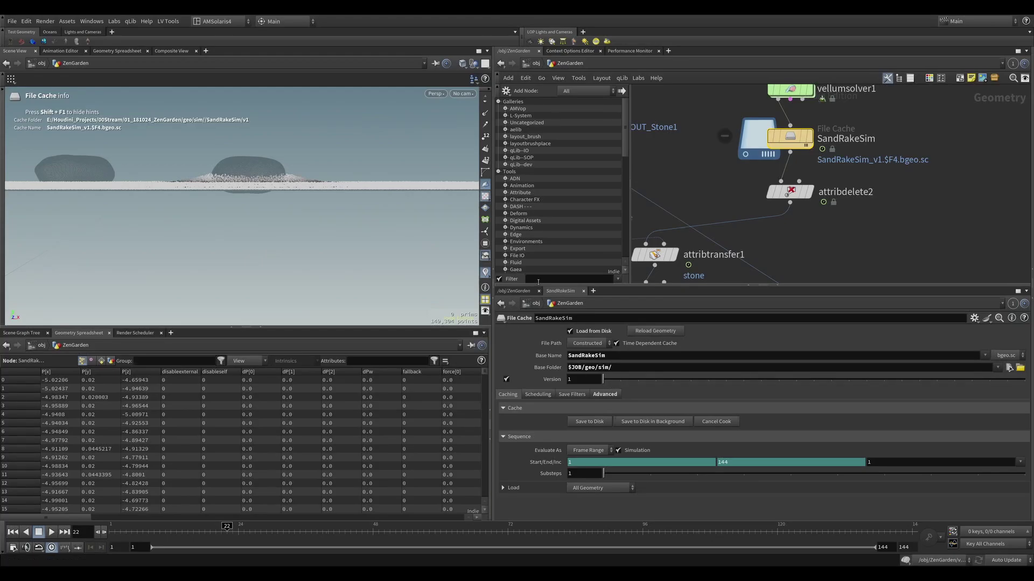
- Enclose the ten stone-processing nodes, from object_merge1 down to blast6, in a network box beside the SandRakeSim branch
scroll(966, 180, down, 3)
mouse_move(966, 180)
middle_down()
mouse_move(967, 102)
mouse_move(958, 166)
middle_up()
scroll(957, 166, up, 1)
scroll(798, 202, down, 1)
middle_drag(799, 202, 790, 193)
scroll(729, 195, up, 1)
middle_drag(728, 190, 687, 189)
scroll(701, 217, down, 2)
drag(674, 245, 747, 106)
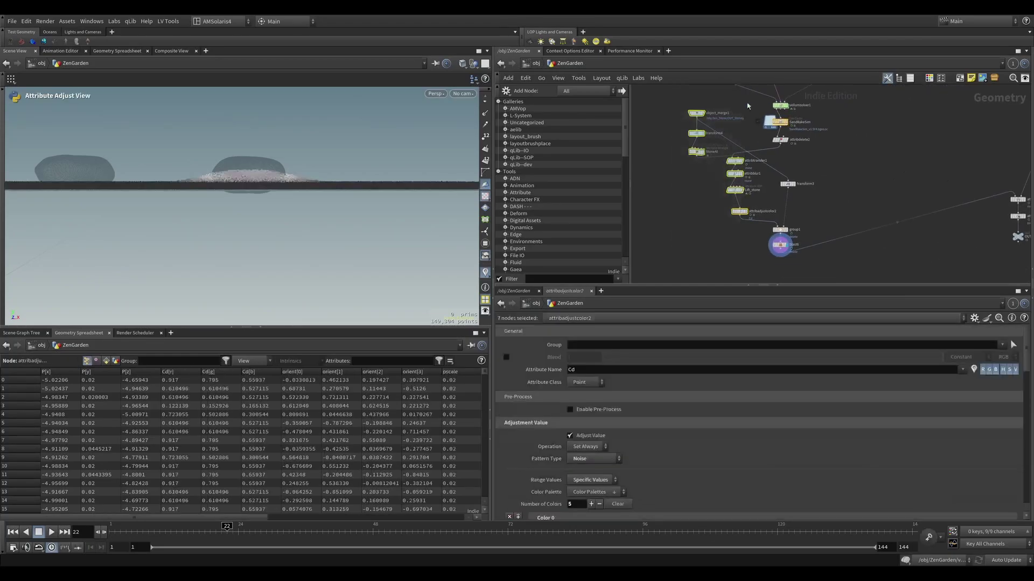
shift+drag(699, 269, 820, 176)
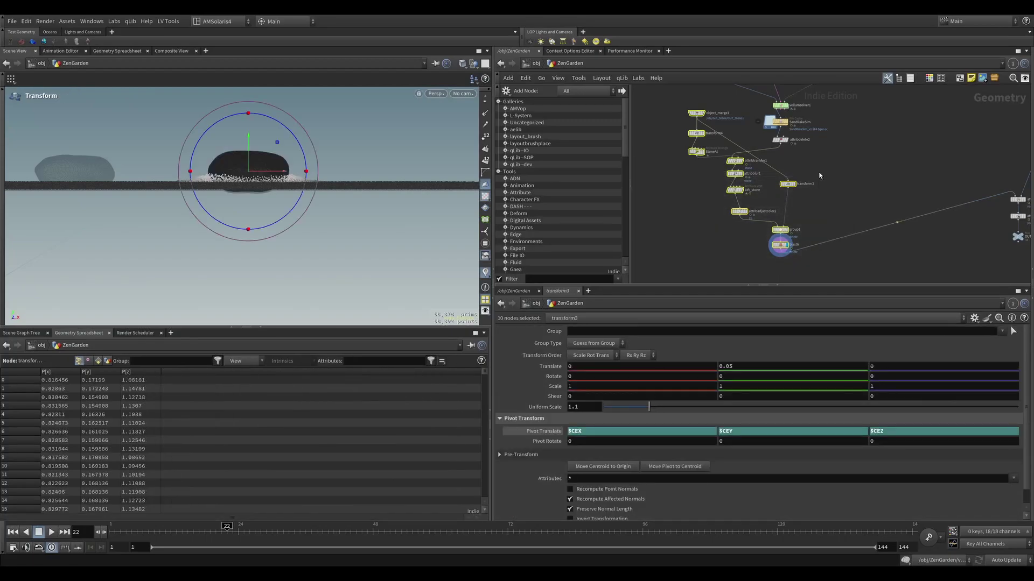
key(shift+o)
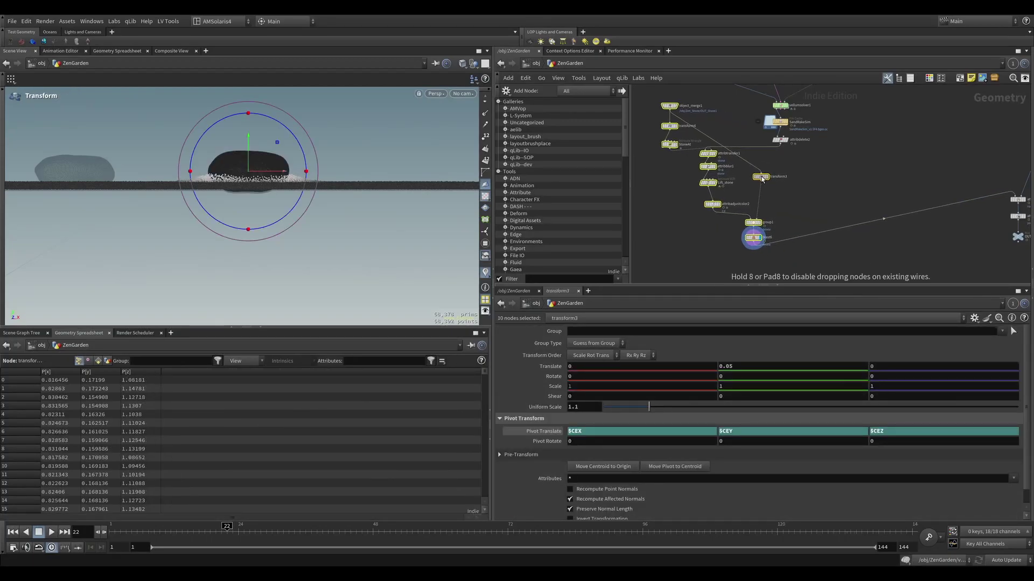
drag(757, 115, 736, 129)
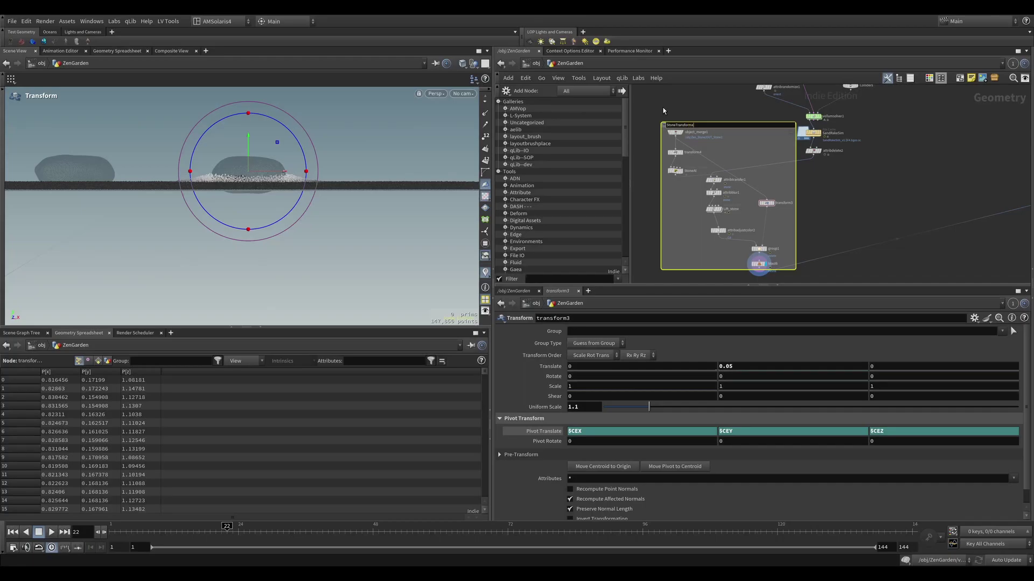
- Title the network box StoneTransformation and deselect it
text(on)
key(Return)
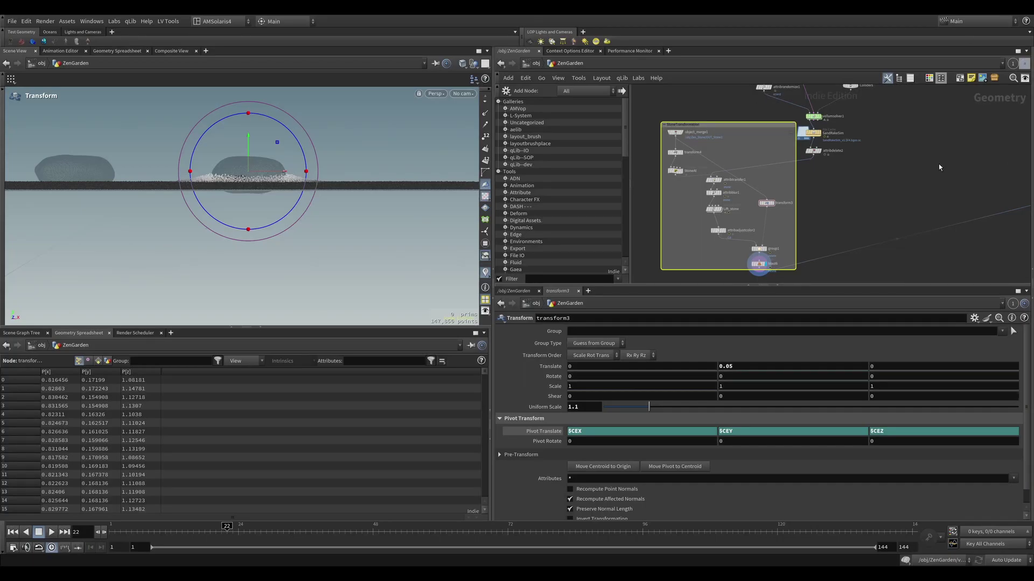
middle_drag(724, 181, 741, 179)
click(669, 167)
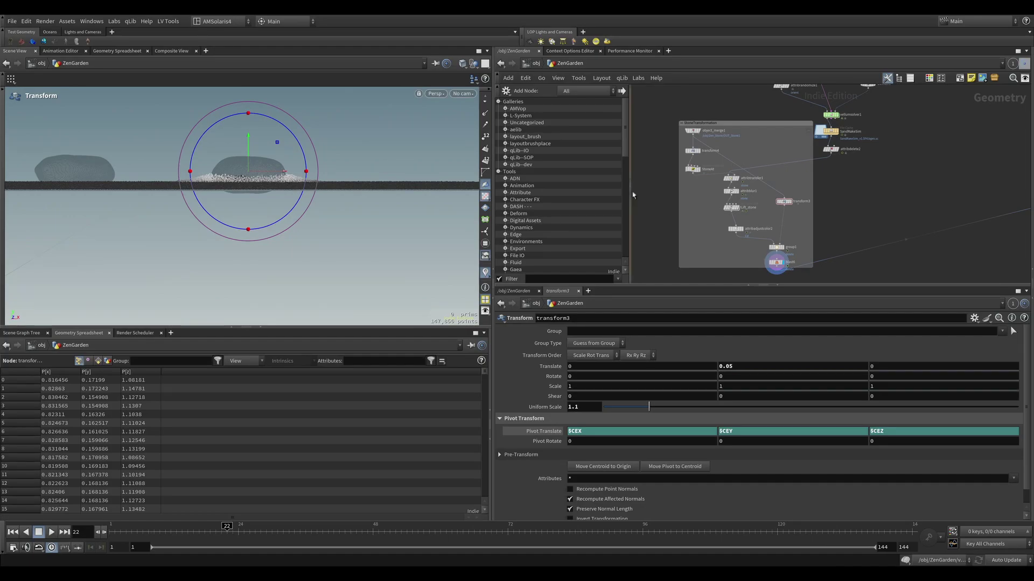
- Duplicate object_merge1 next to the original and point the copy's Object 1 to /obj/Zen_Stone/OUT_Stone2
alt+drag(693, 131, 723, 129)
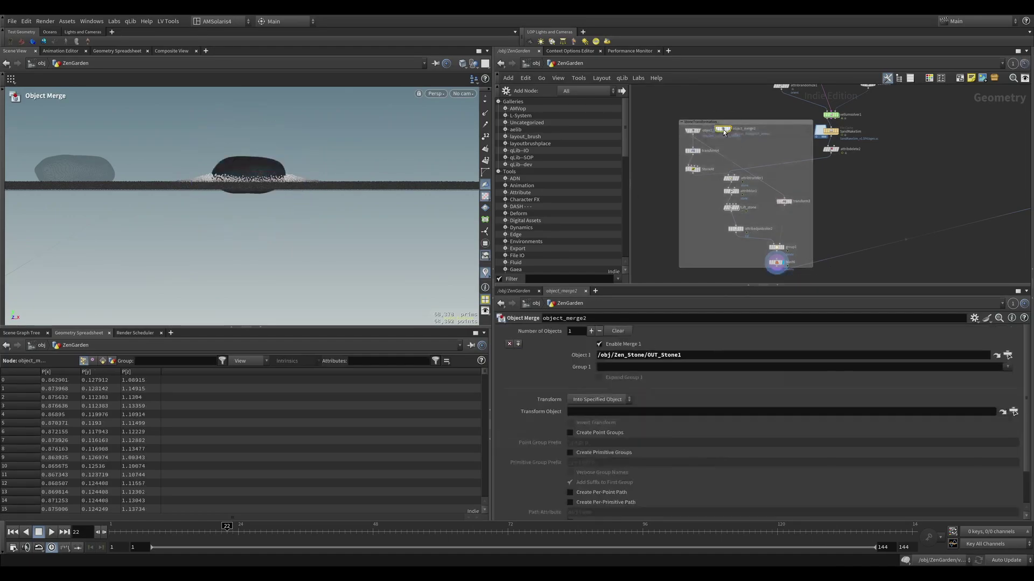
click(1008, 356)
click(979, 364)
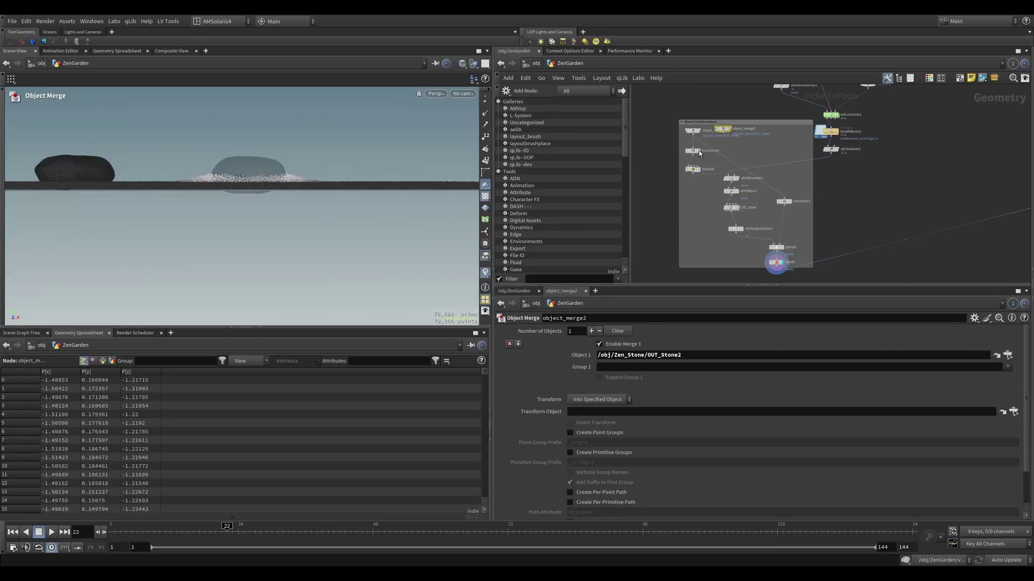
- Duplicate transform4 with its 1.2 X Scale beneath object_merge2, feed it the second stone and display it
mouse_move(697, 151)
drag(695, 153, 722, 153)
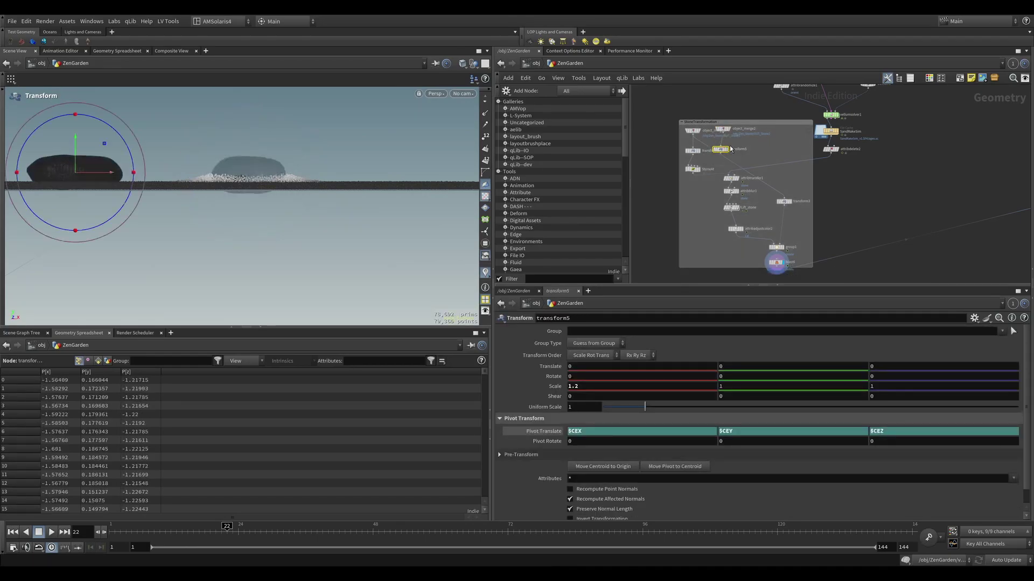
scroll(730, 148, down, 2)
mouse_move(729, 152)
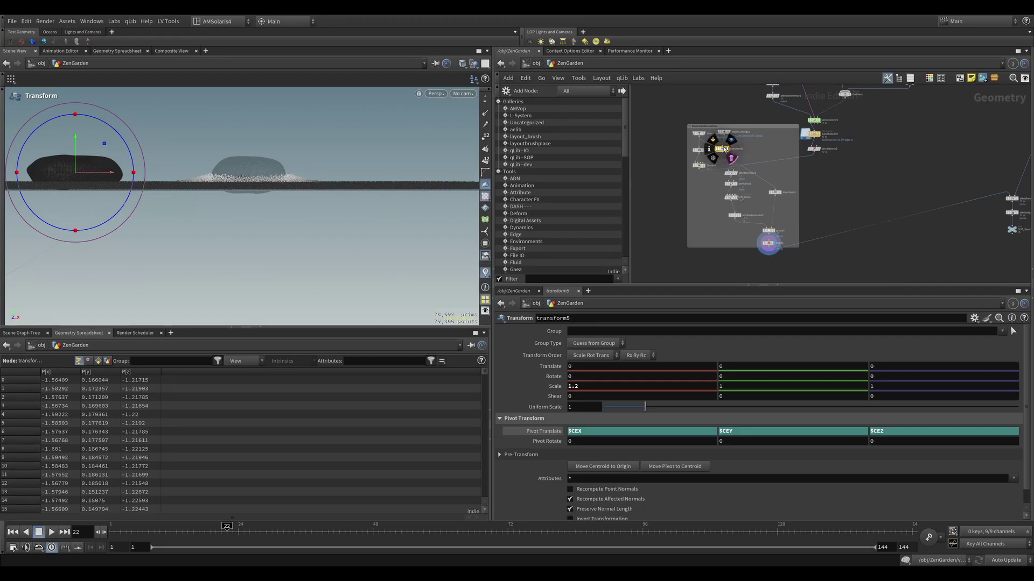
scroll(726, 150, up, 2)
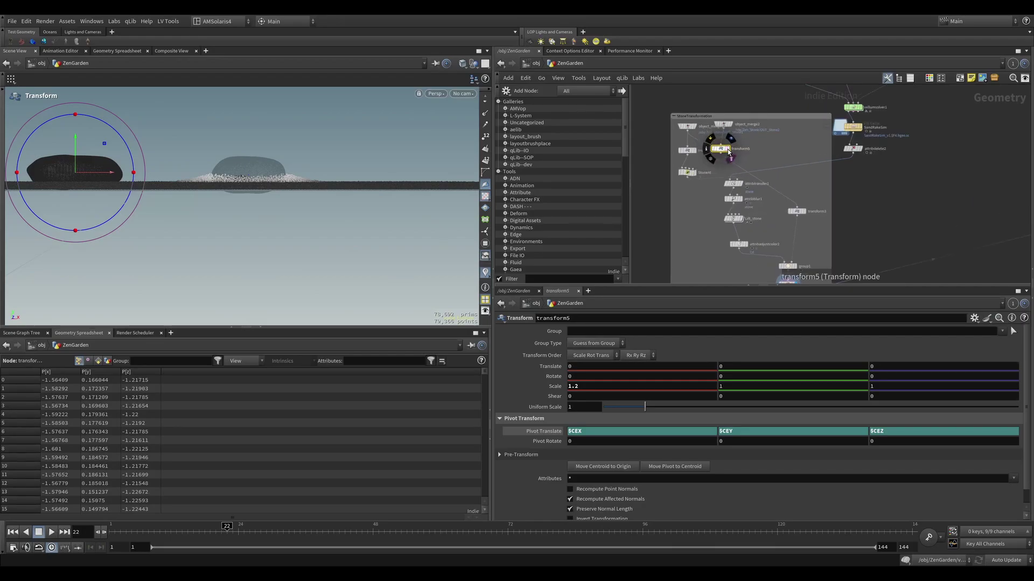
click(729, 151)
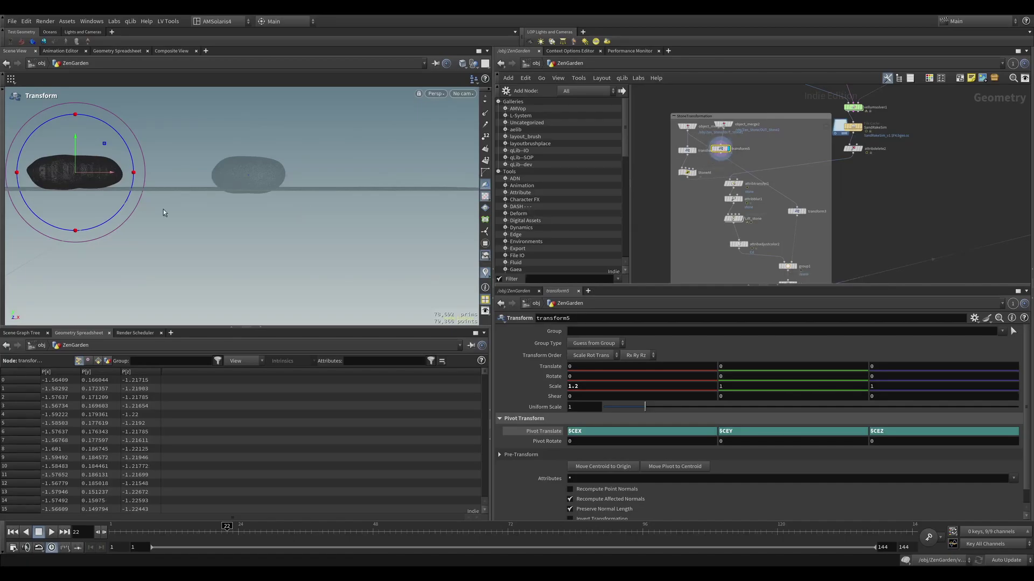
- Frame the second stone and toggle transform5's bypass to compare its shape with and without the scaling
key(f)
scroll(171, 200, down, 6)
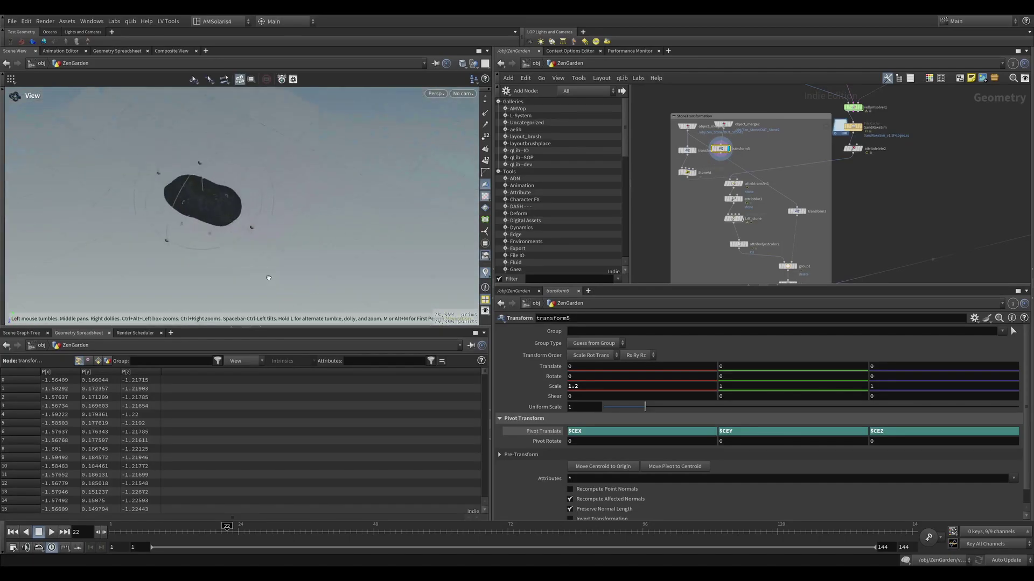
key(b)
key(b)
key(b)
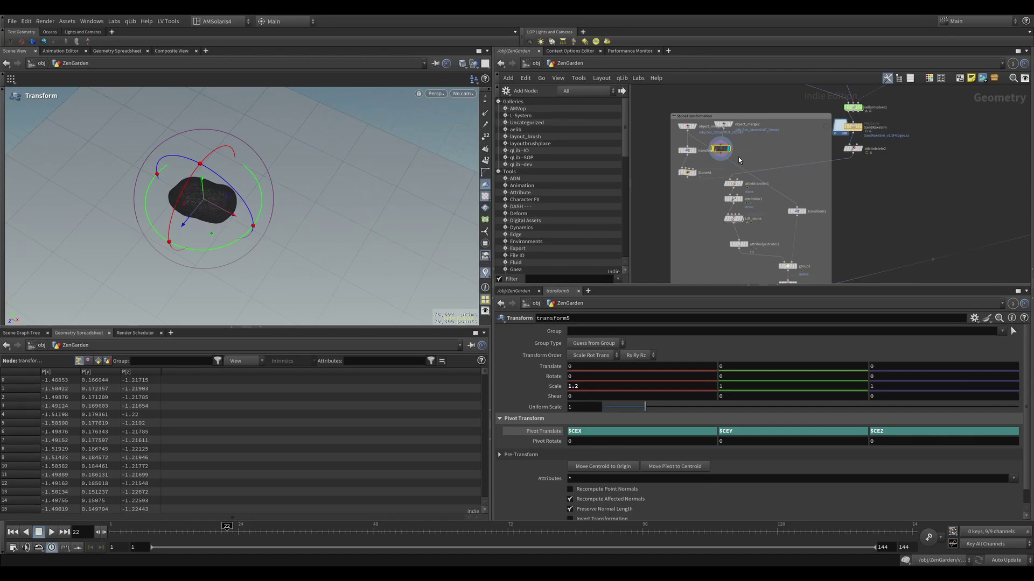
key(b)
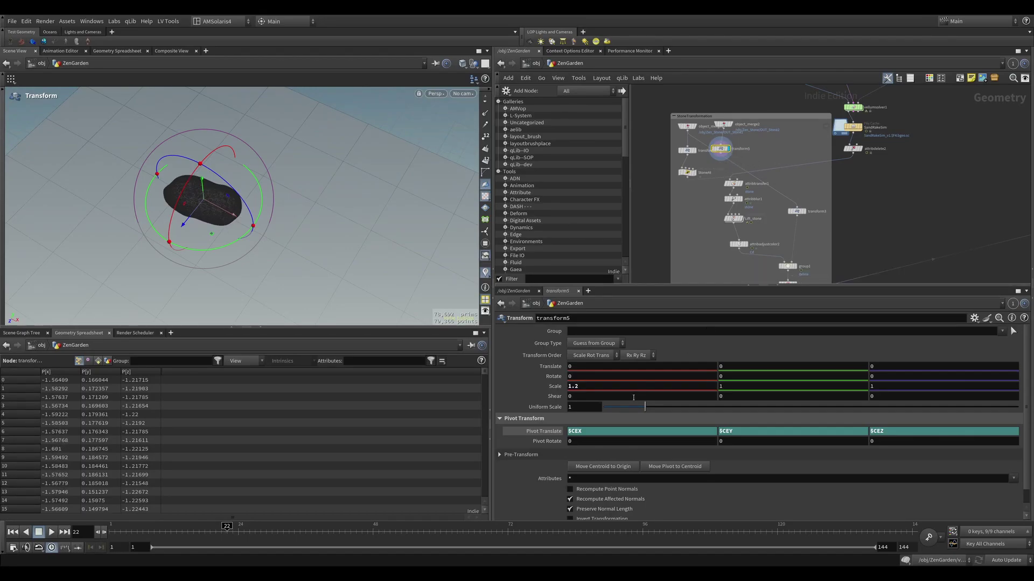
- Set transform5's X Scale to 1 and its Z Scale to 1.2
click(632, 391)
text(1)
key(Tab)
key(Tab)
text(1.2)
key(Return)
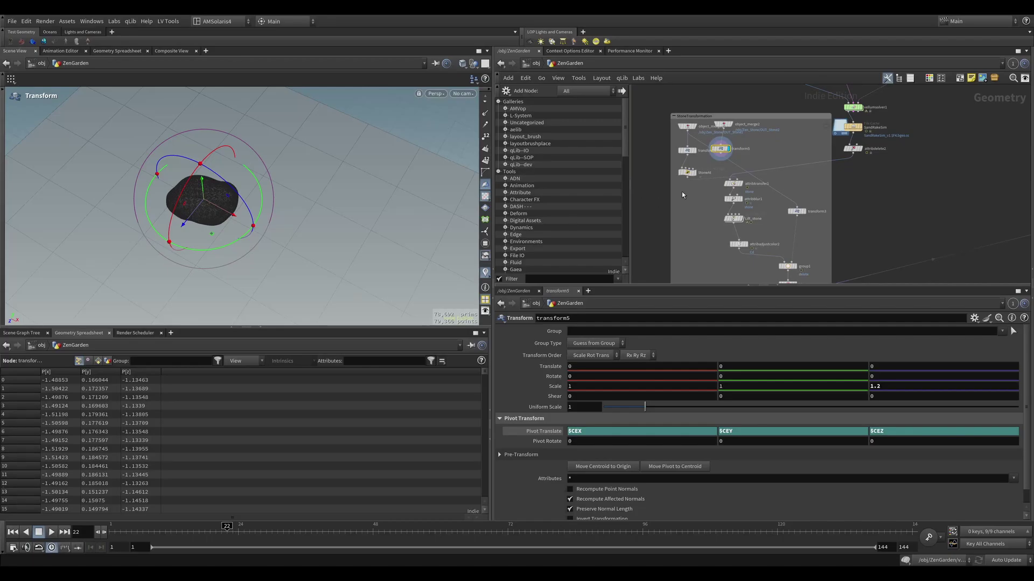
- Add a Merge node beneath transform4 and transform5 that combines both scaled stones and feeds the node below
scroll(717, 183, up, 2)
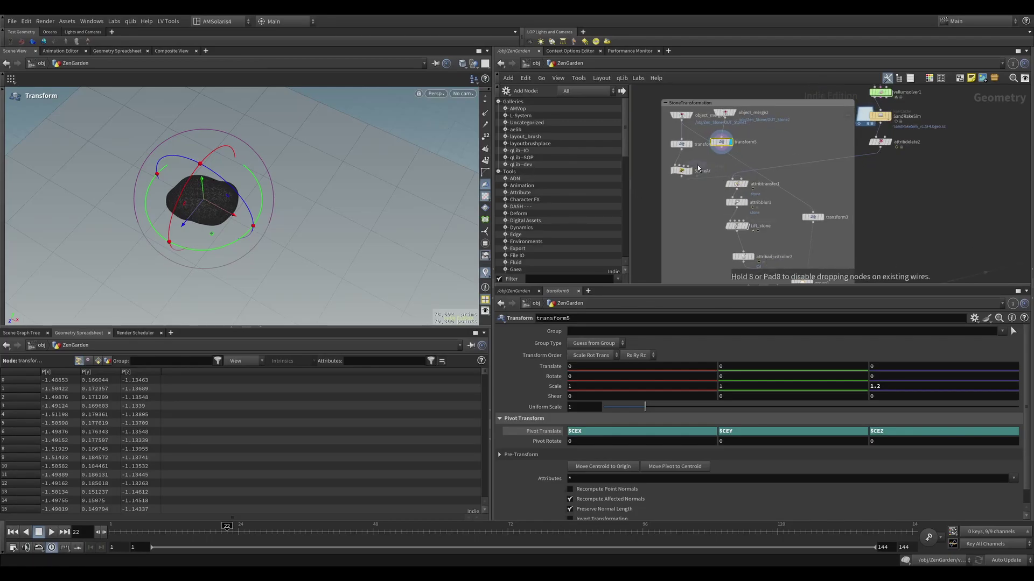
key(m)
click(680, 162)
drag(681, 162, 720, 158)
middle_drag(718, 229, 720, 176)
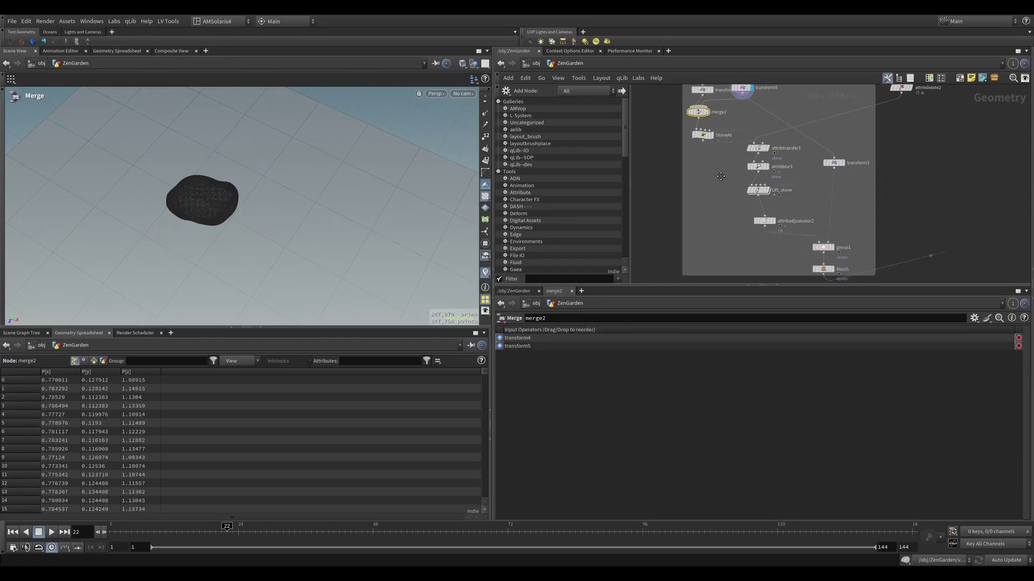
- Display attribtransfer1, attribblur1 and Lift_stone in turn to check how the sand reacts around both stones
click(769, 149)
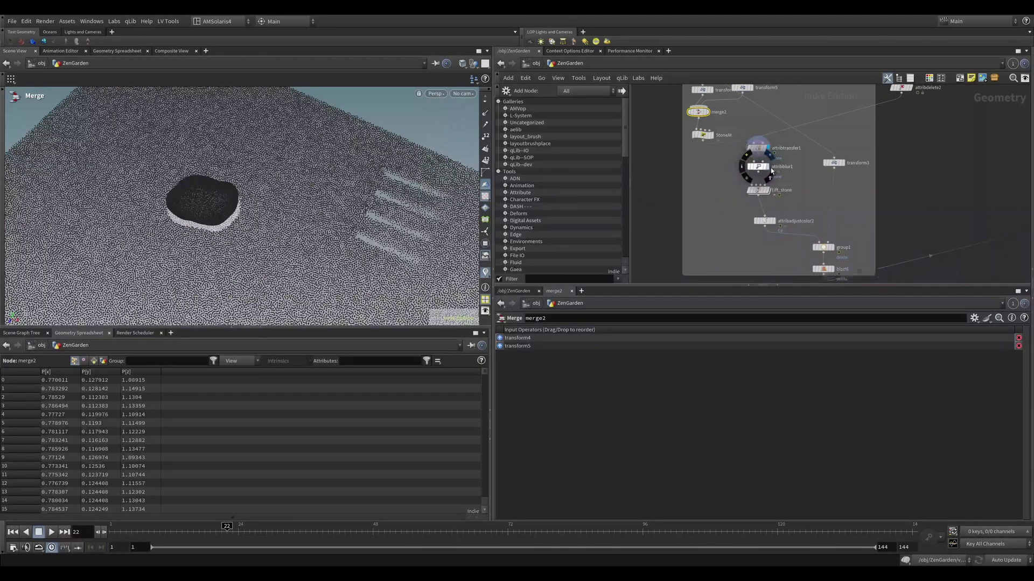
click(771, 170)
click(767, 190)
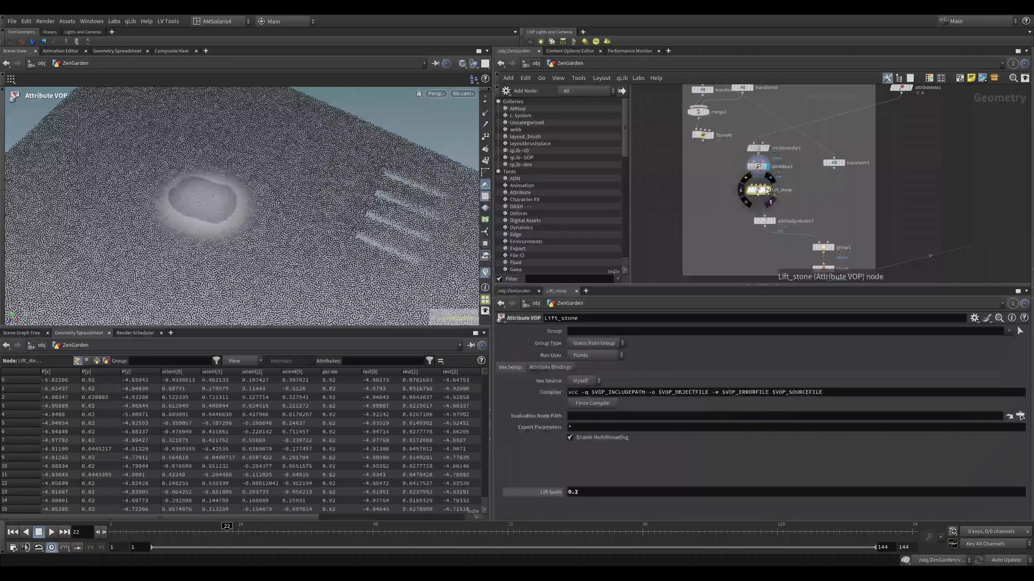
key(Escape)
drag(356, 178, 204, 131)
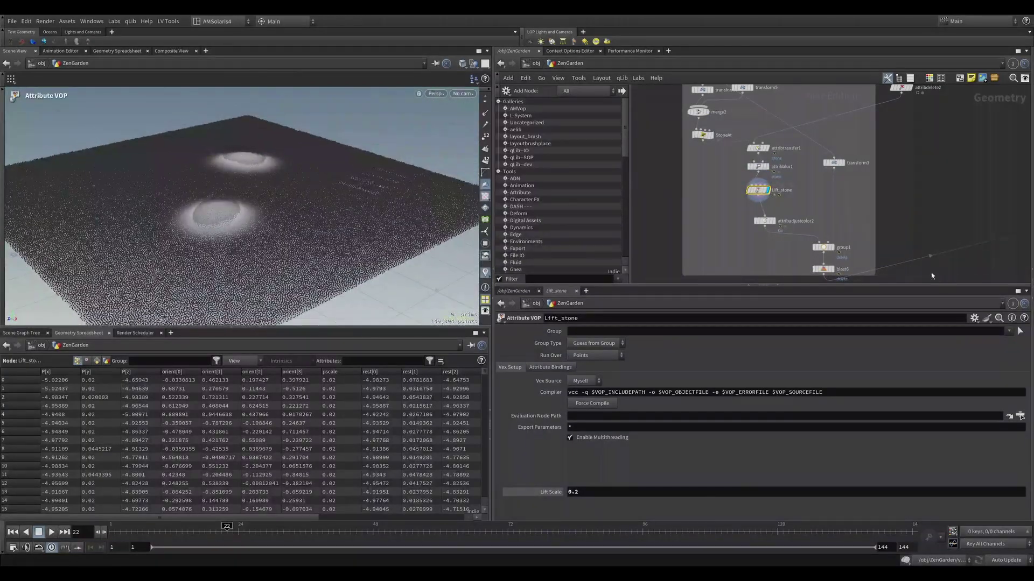
- Move the attribute color adjustment node out of the network box so it follows blast6, leaving Lift_stone wired into group1
drag(768, 220, 761, 215)
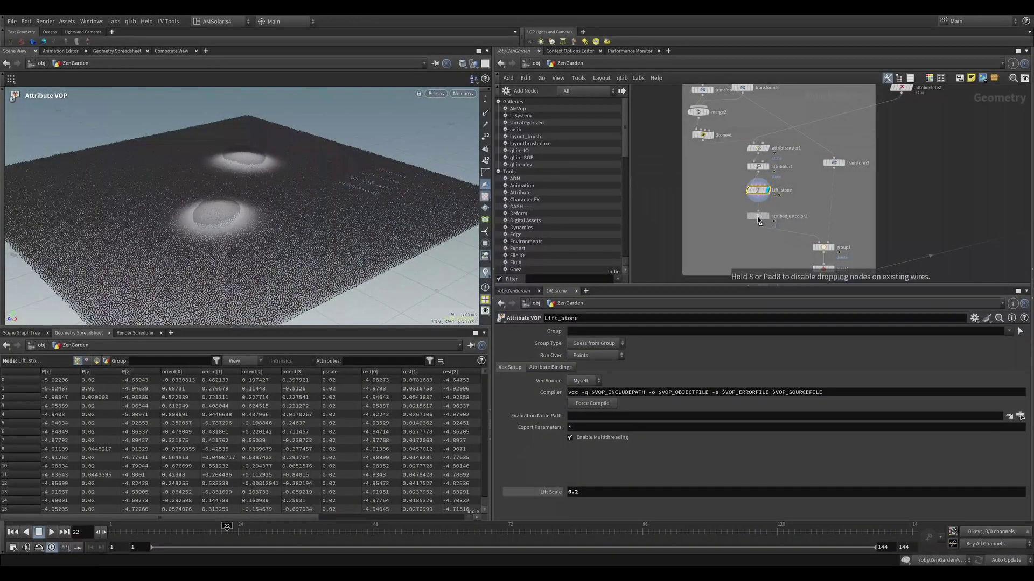
click(769, 226)
middle_drag(756, 282, 725, 213)
mouse_move(802, 207)
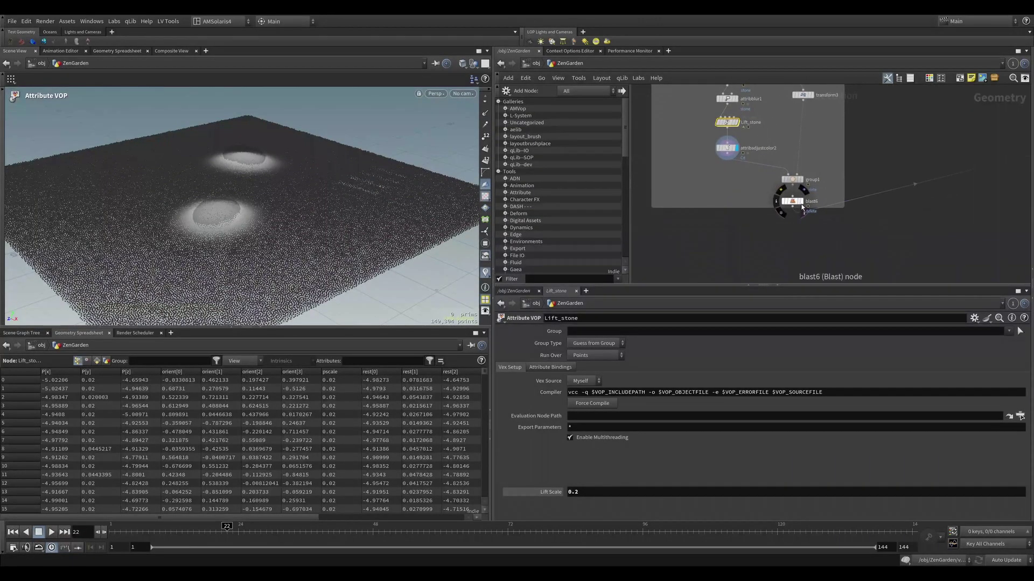
drag(732, 150, 922, 209)
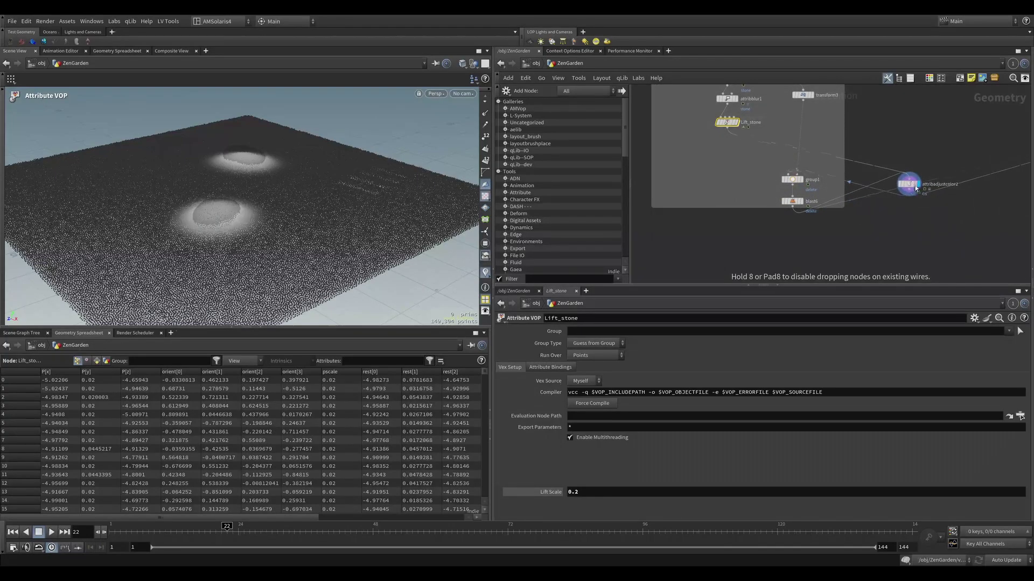
drag(742, 229, 796, 154)
middle_drag(882, 259, 769, 216)
scroll(786, 231, down, 1)
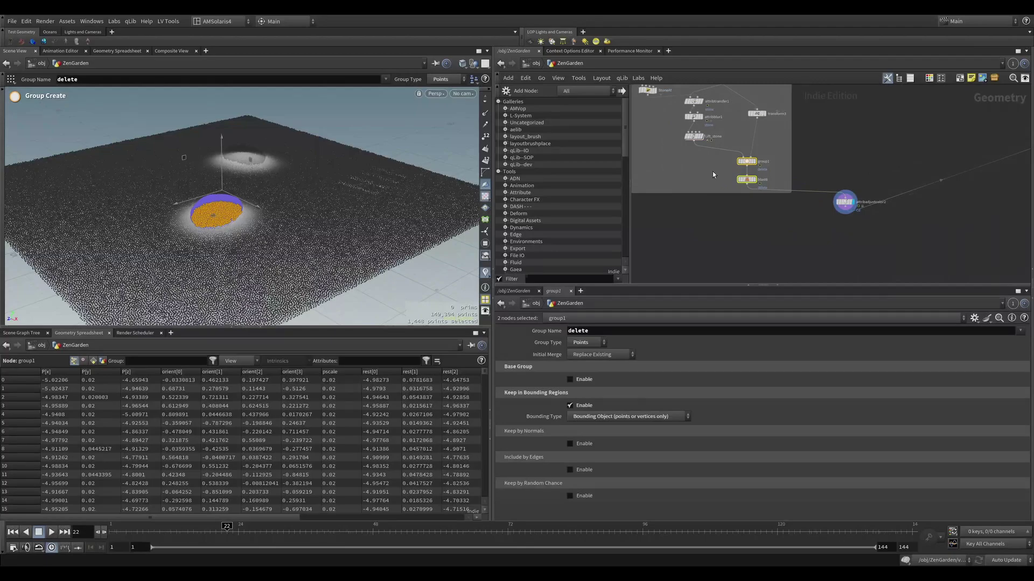
drag(712, 171, 744, 156)
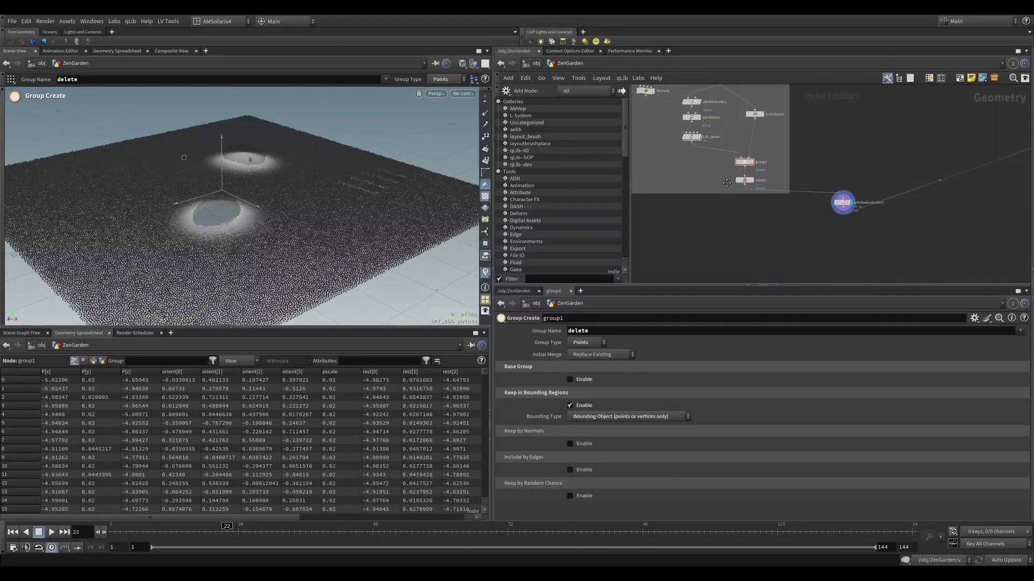
- Add an empty Merge node beside transform3 and duplicate transform3 for the second stone, keeping Translate Y 0.05 and Uniform Scale 1.1
middle_drag(728, 184, 730, 197)
middle_drag(792, 162, 846, 202)
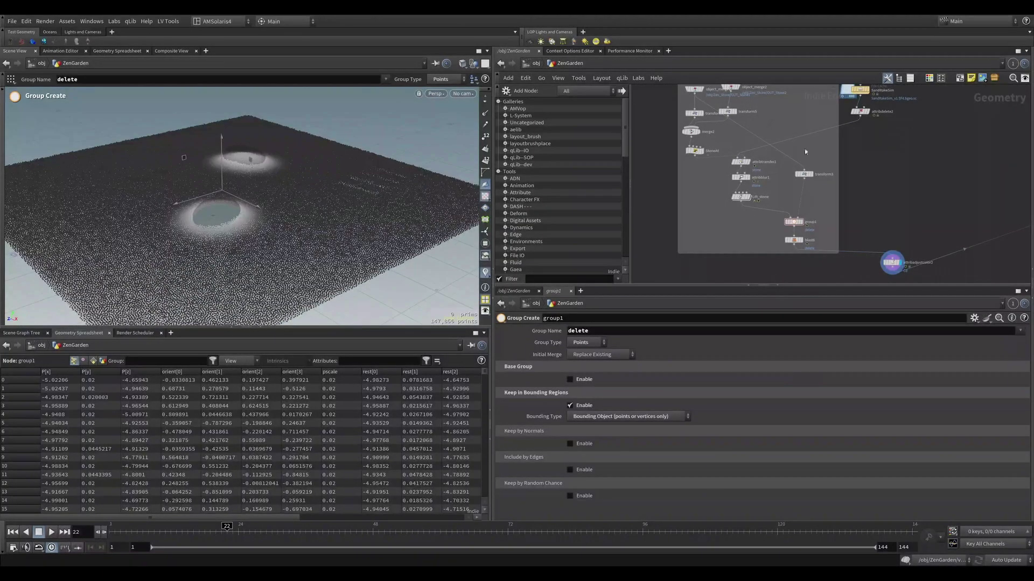
mouse_move(799, 176)
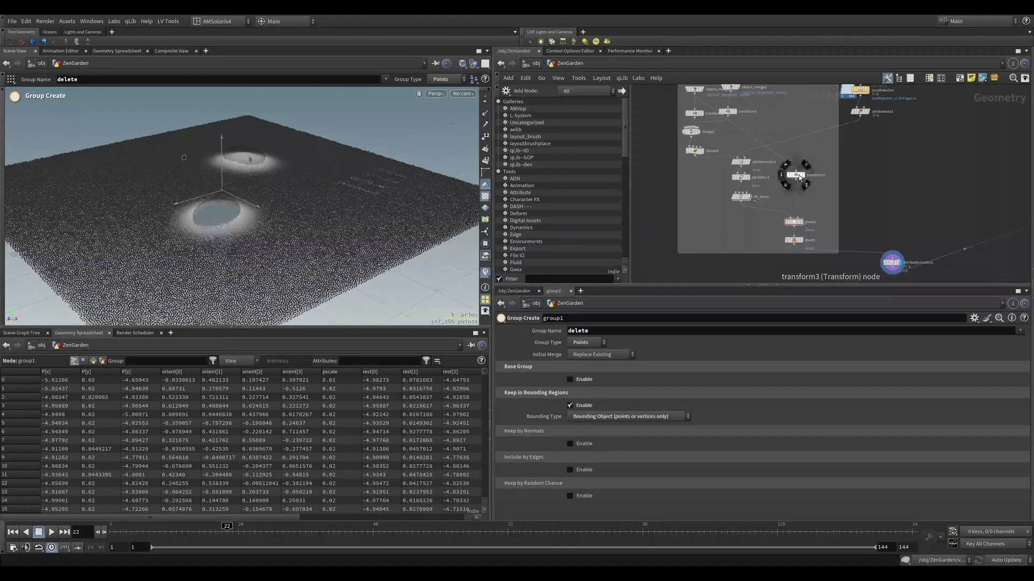
click(816, 154)
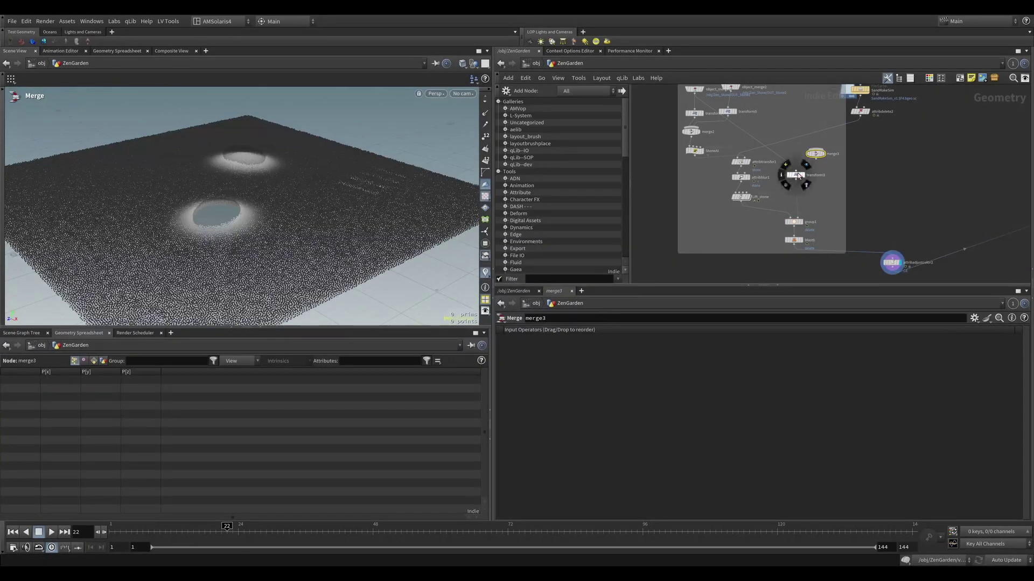
alt+drag(797, 174, 737, 95)
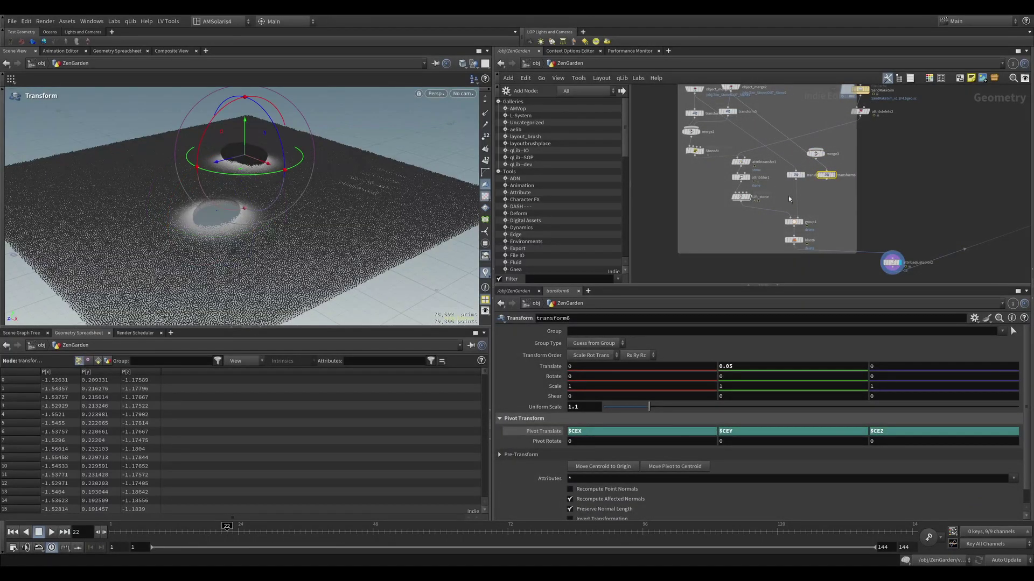
- Try routing both scaled stones through merge3 into transform3 and inspect the combined scaling in the viewport
mouse_move(822, 157)
mouse_down()
mouse_move(820, 189)
mouse_move(829, 183)
mouse_move(816, 185)
mouse_move(802, 162)
mouse_up()
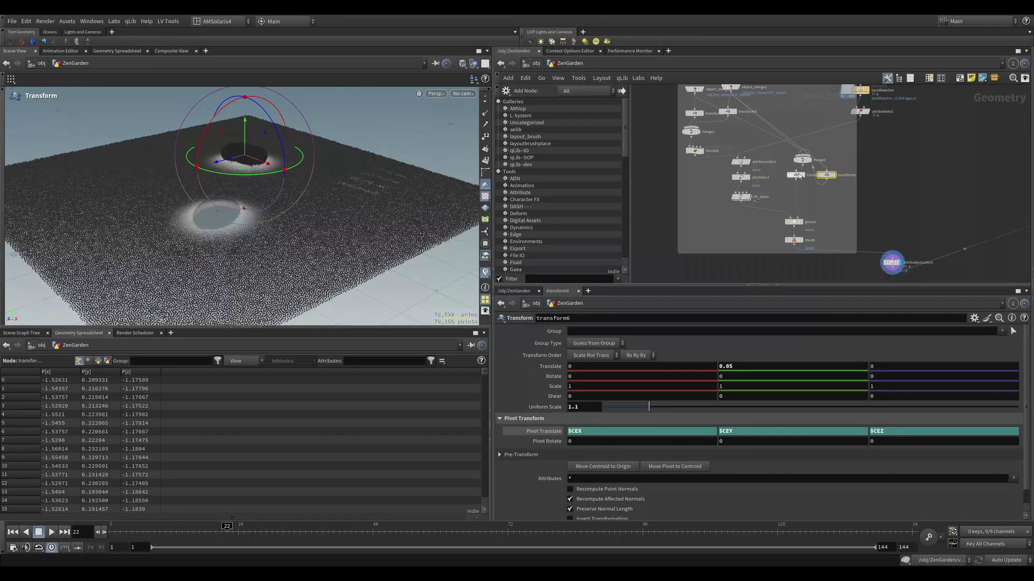
key(y)
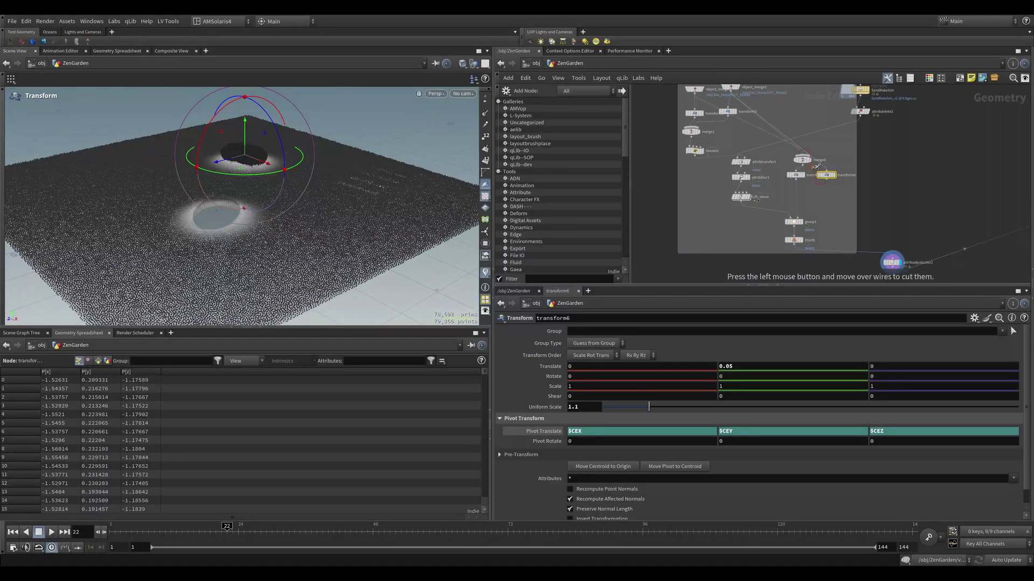
drag(802, 161, 790, 162)
click(795, 175)
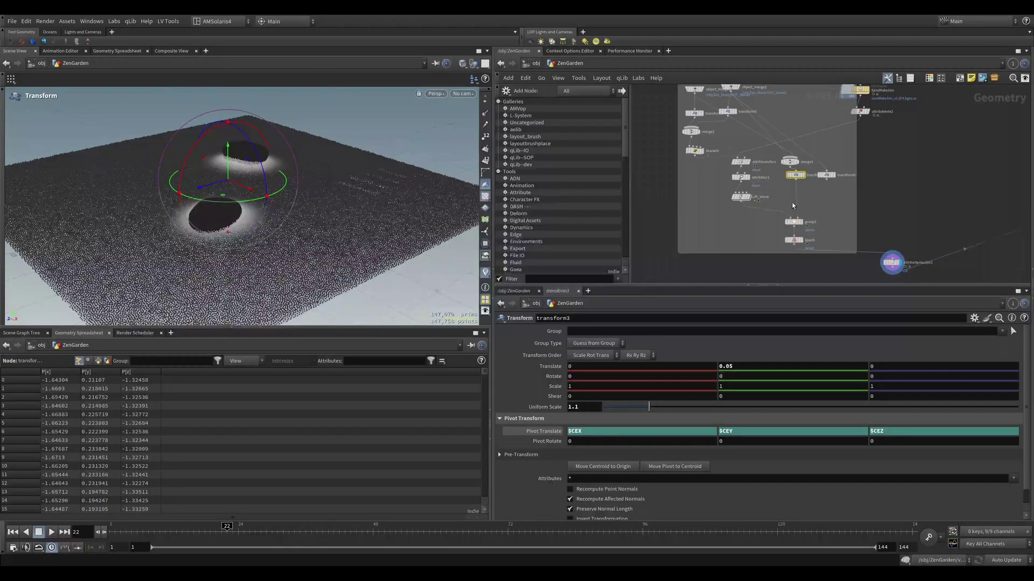
key(Return)
alt+drag(249, 221, 294, 201)
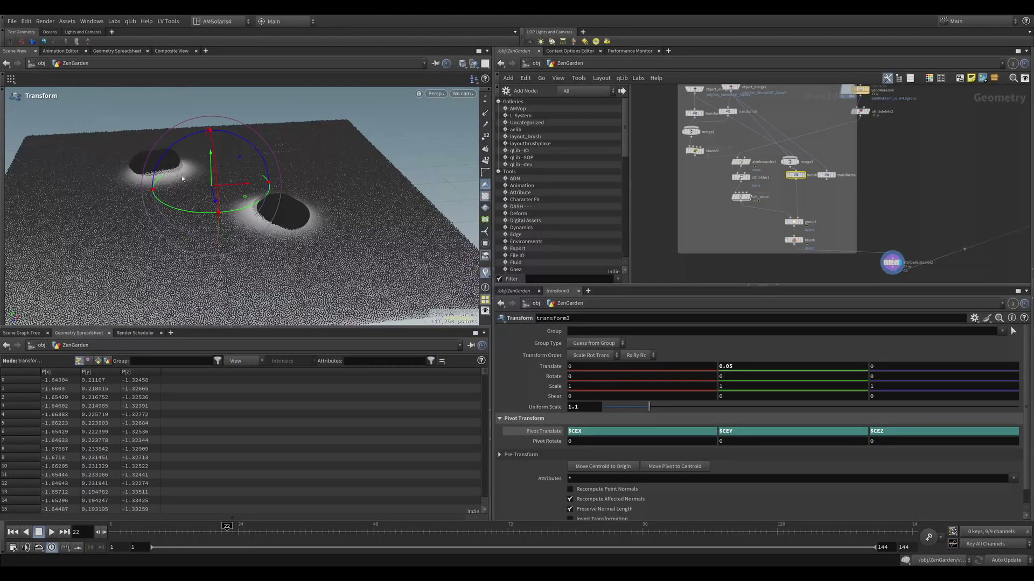
alt+drag(186, 180, 264, 185)
- Undo the handle change, detach merge3 from its wires and reconnect the first stone's transform4 directly to transform3
key(ctrl+z)
key(y)
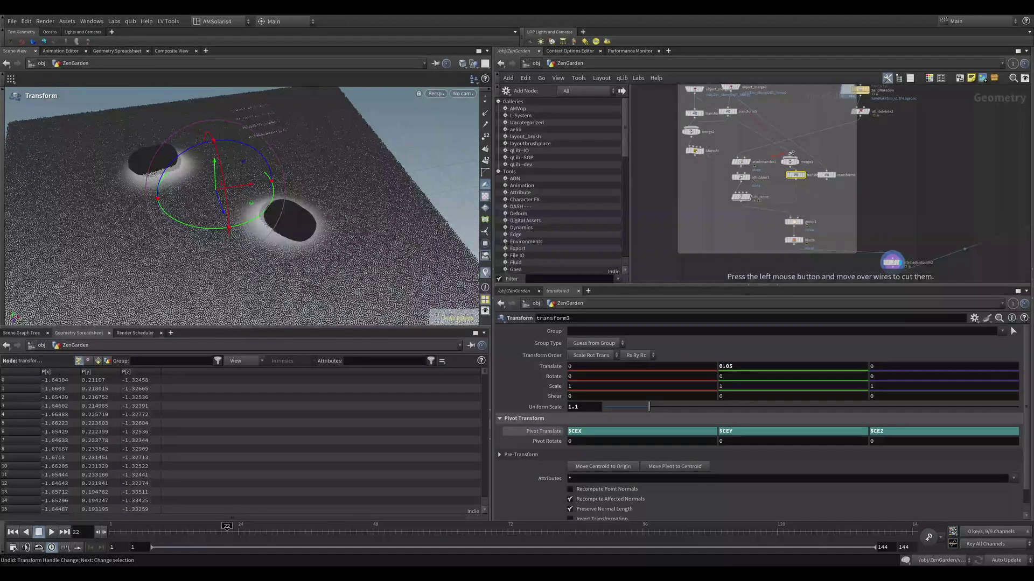
drag(791, 154, 790, 171)
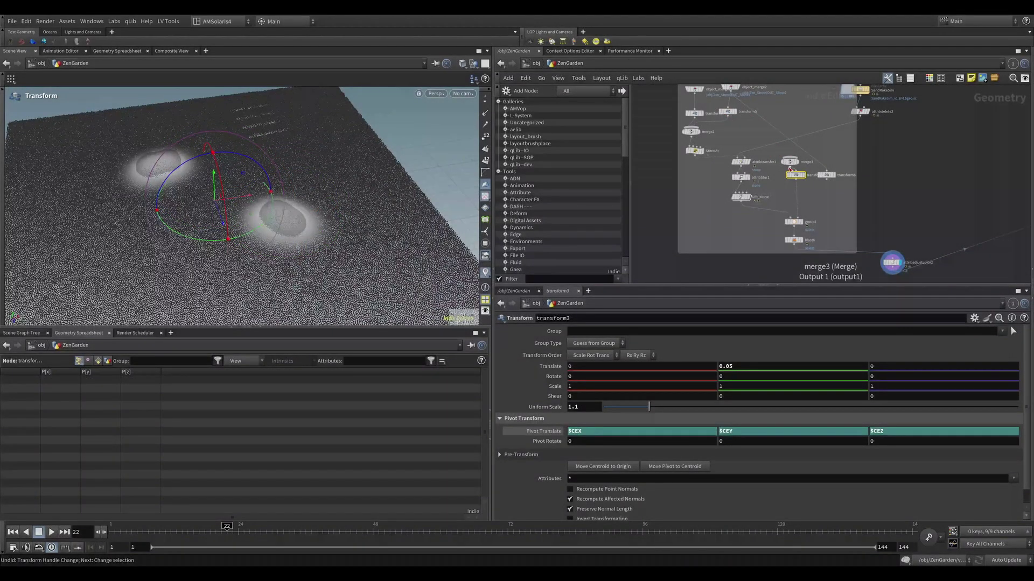
mouse_move(790, 166)
mouse_down()
mouse_move(845, 154)
mouse_move(822, 167)
mouse_up()
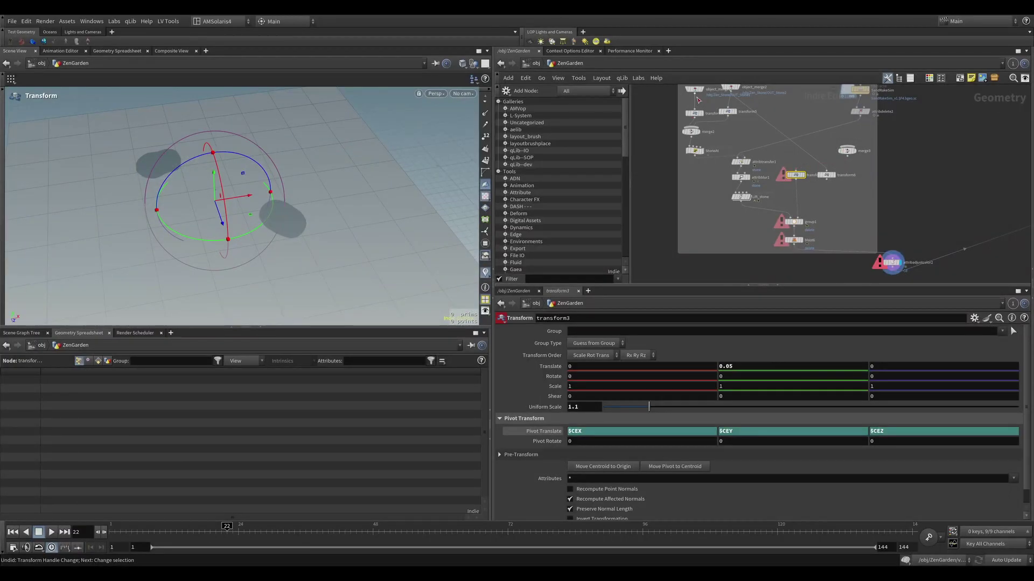
drag(729, 116, 776, 163)
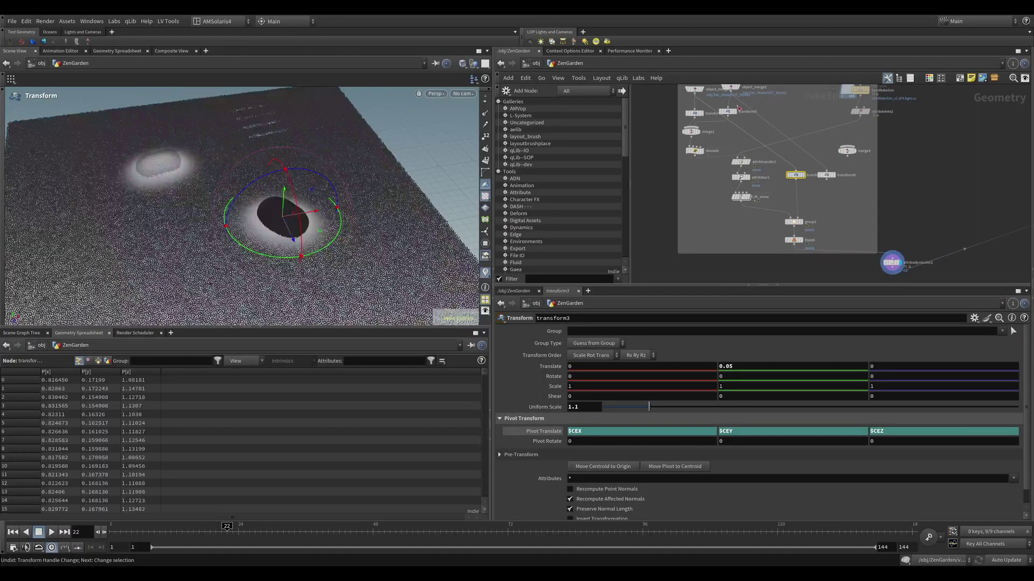
- Place merge3 beneath transform3 and transform6, connect both into it, and wire its output to group1's bounding object input
drag(853, 151, 804, 191)
click(806, 192)
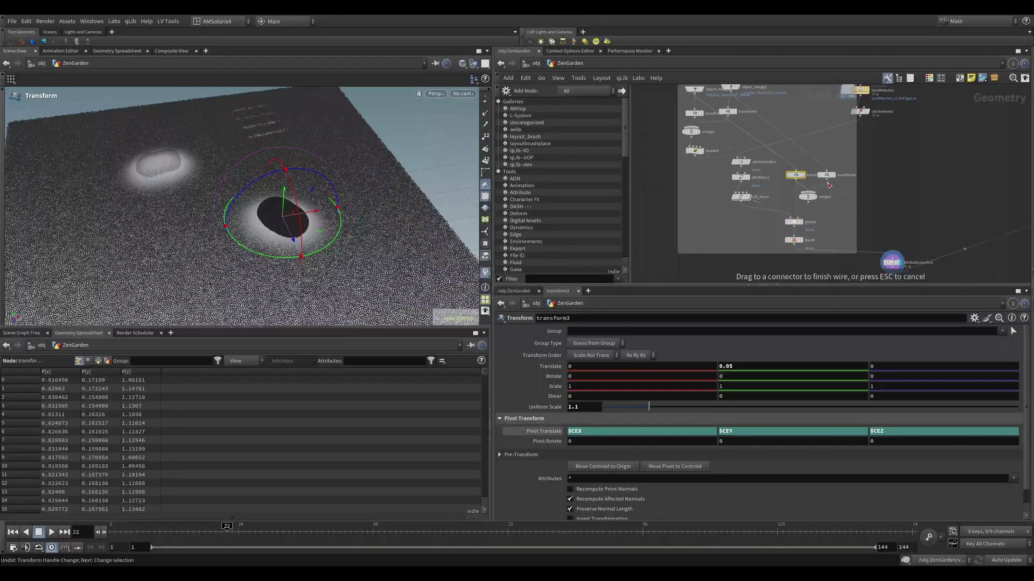
click(828, 182)
click(815, 197)
click(808, 203)
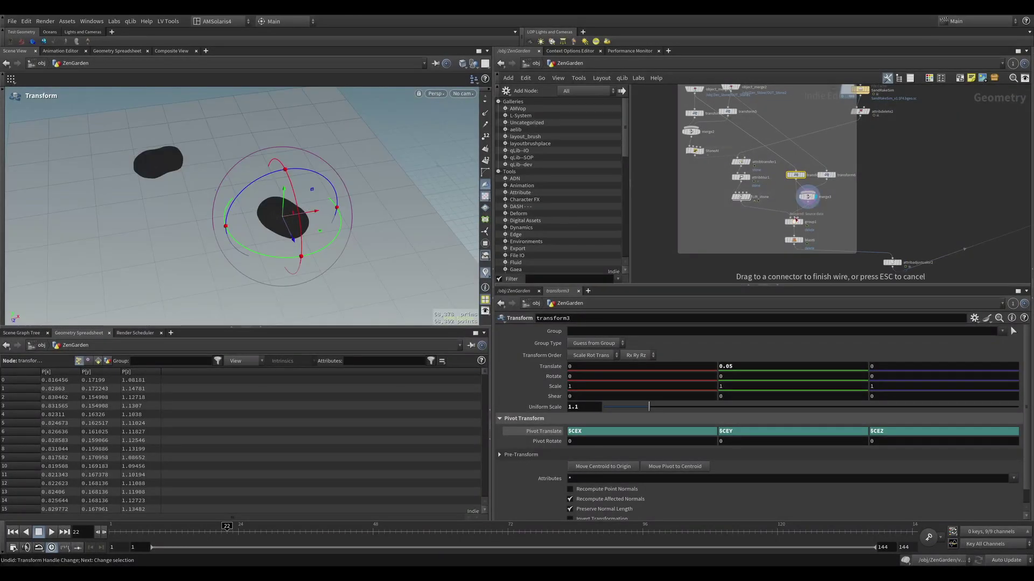
click(794, 218)
- Select group1 and display blast6 to check the sand points removed under both stones
click(797, 221)
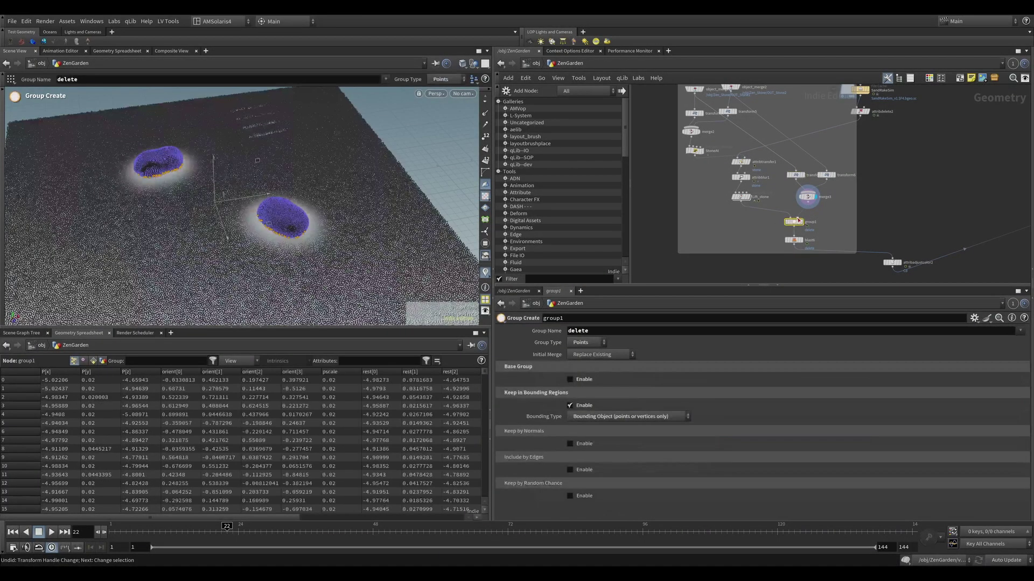
alt+drag(357, 210, 301, 178)
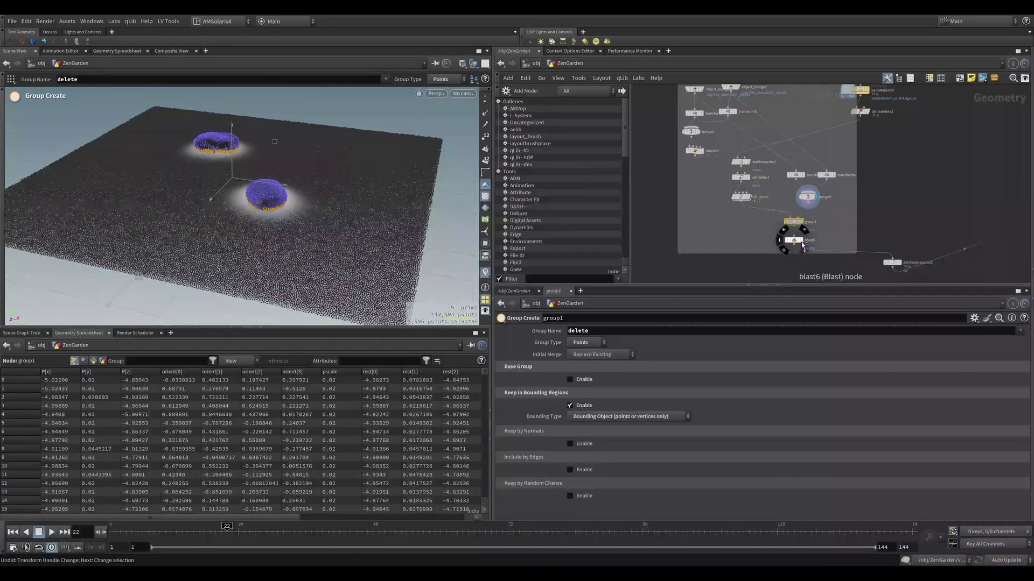
click(802, 241)
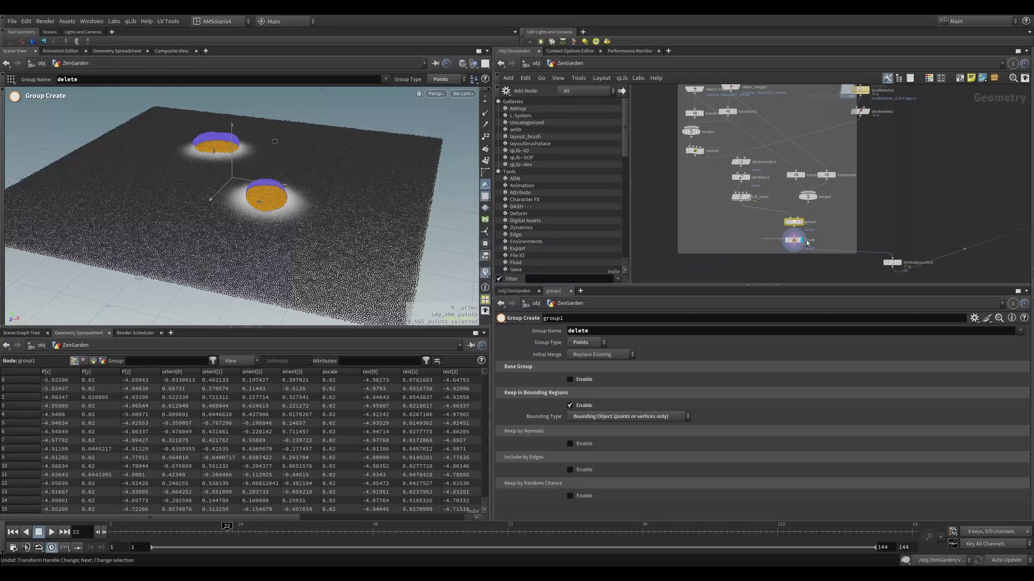